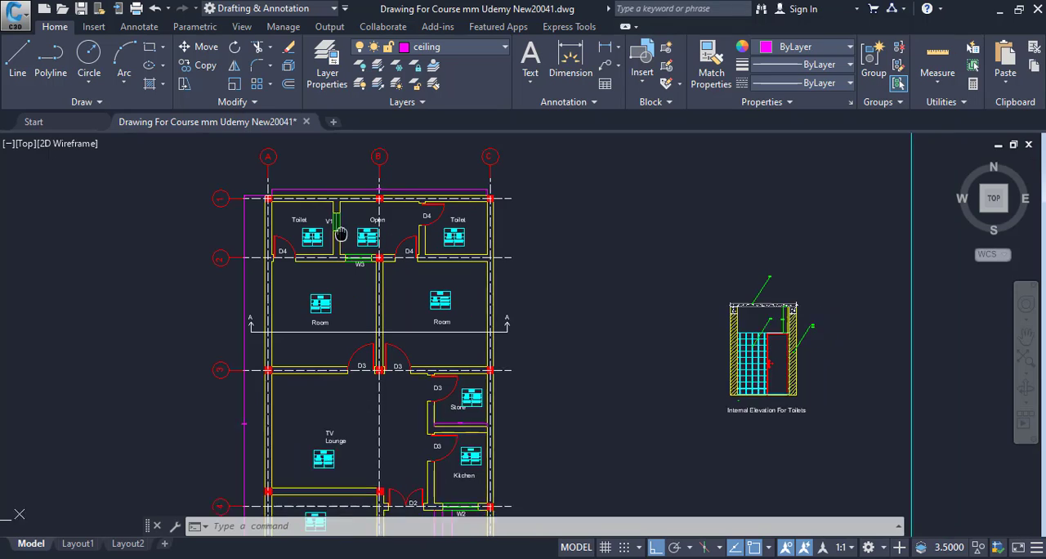
Examine the finish details of the toilets and open area in the floor plan and the internal elevation for toilets
drag(327, 275, 416, 295)
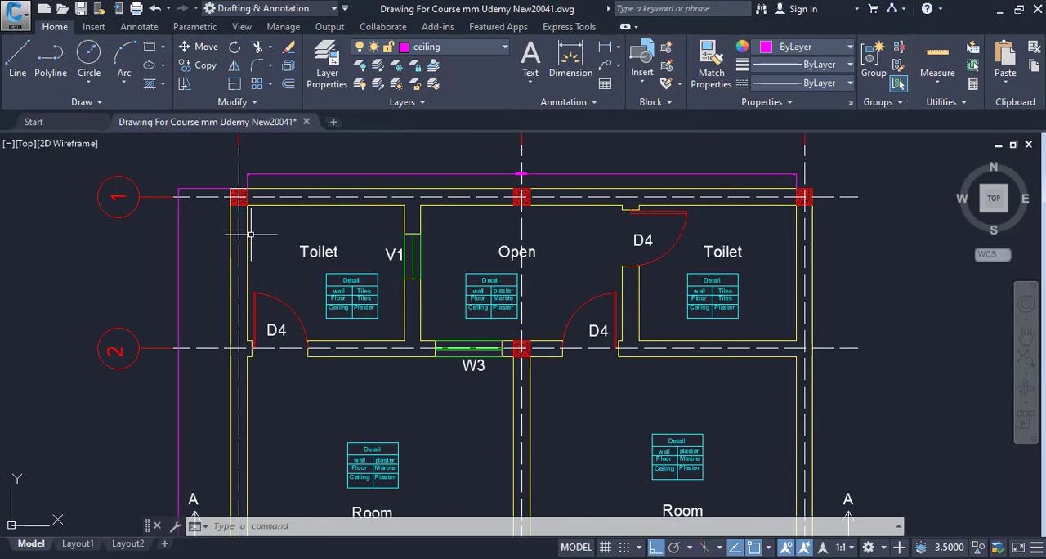
drag(260, 321, 128, 345)
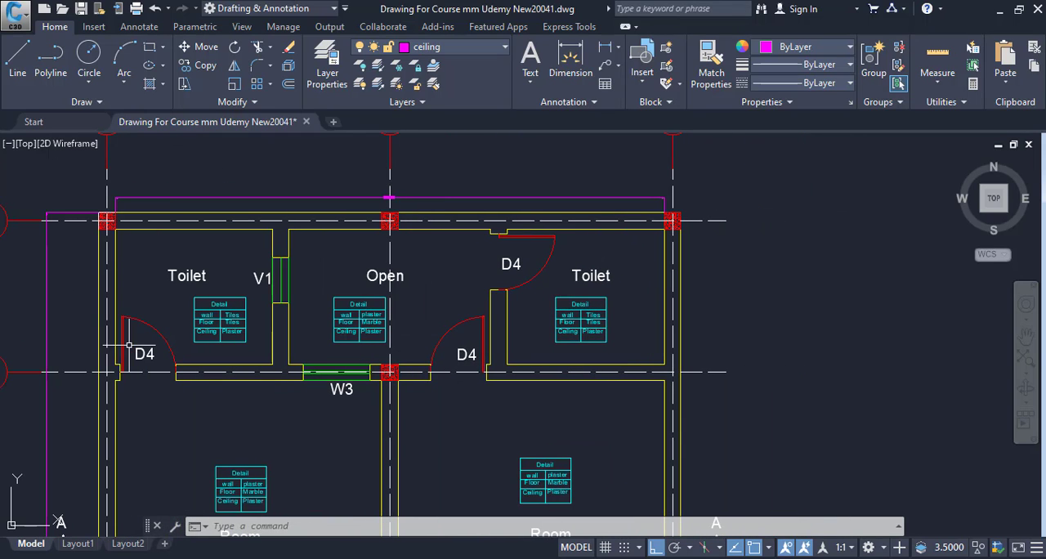
drag(227, 290, 481, 280)
drag(601, 269, 415, 296)
scroll(338, 327, up, 2)
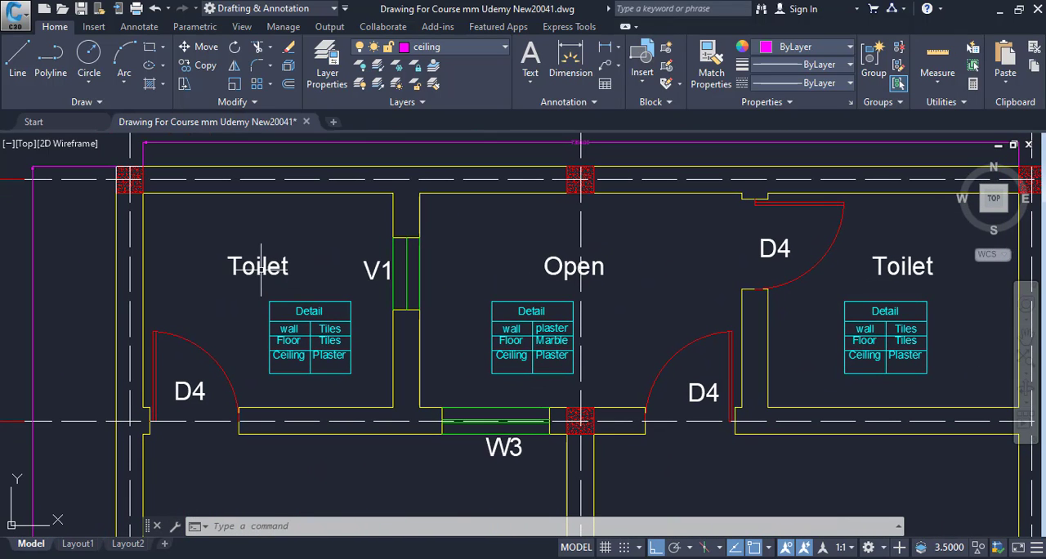
scroll(350, 269, down, 5)
scroll(561, 371, up, 4)
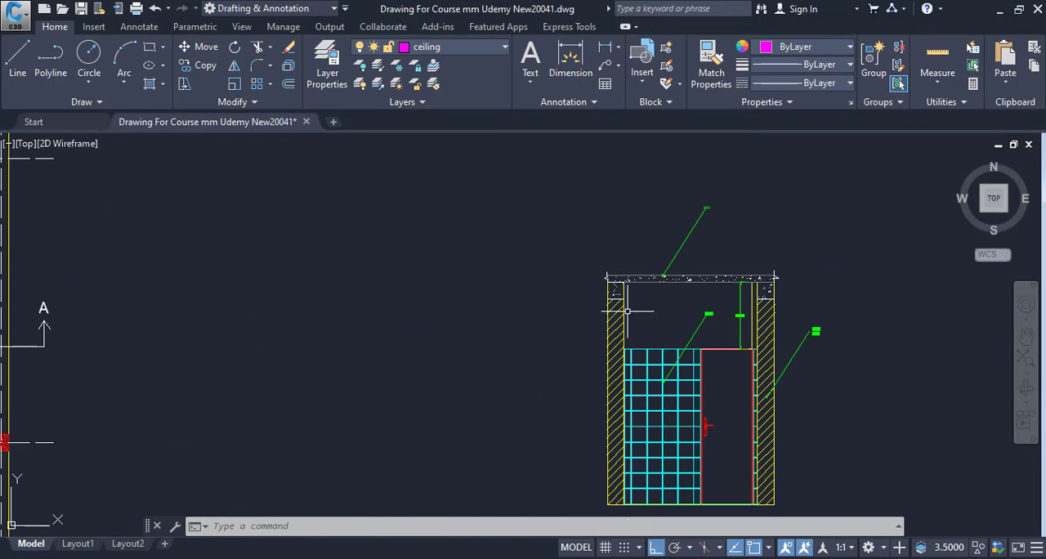
scroll(625, 298, down, 2)
scroll(612, 305, down, 2)
drag(612, 304, 661, 280)
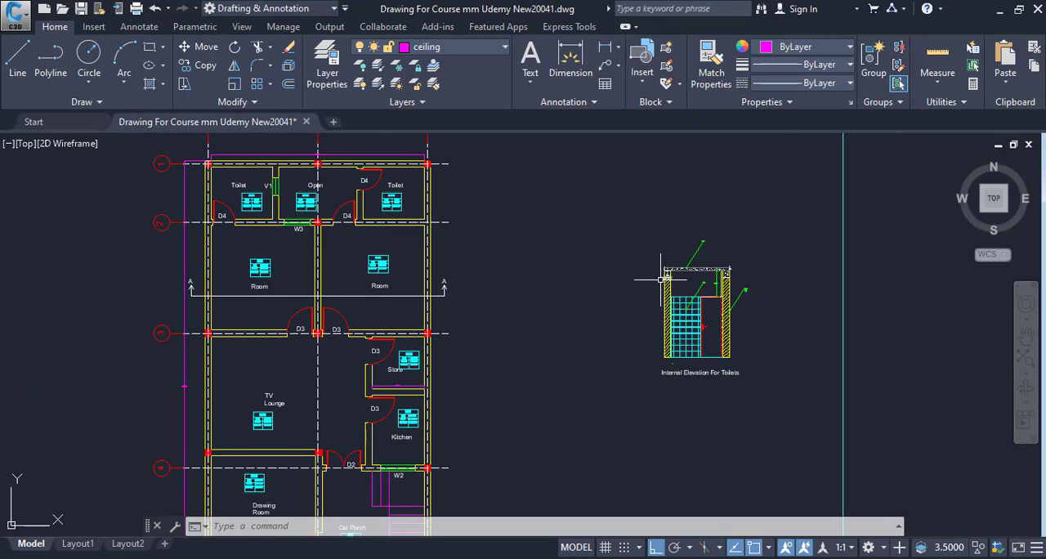
Review the wall, floor and ceiling finish tables room by room, from the toilets down to the car porch and open area
drag(519, 303, 527, 349)
drag(393, 318, 402, 346)
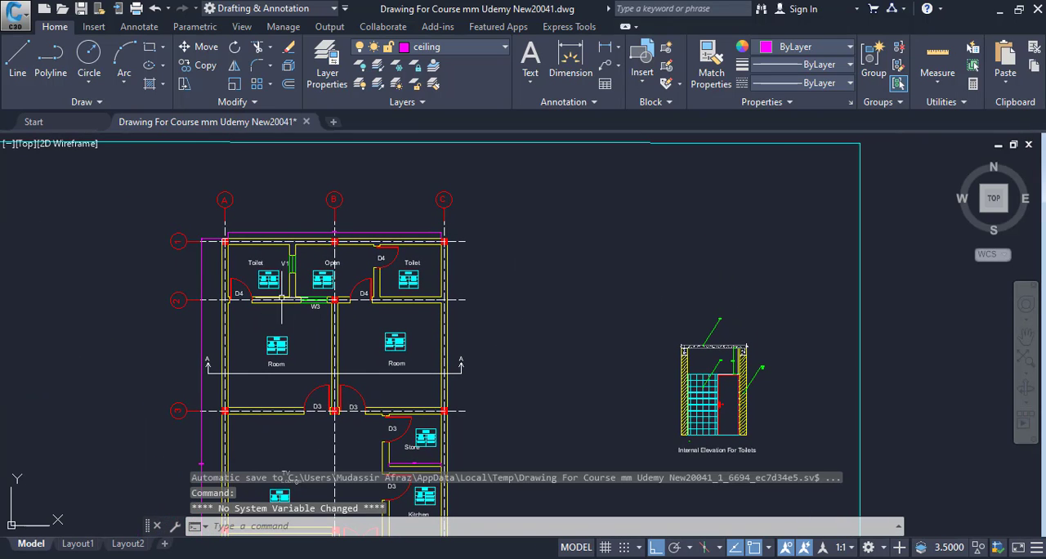
scroll(380, 261, up, 2)
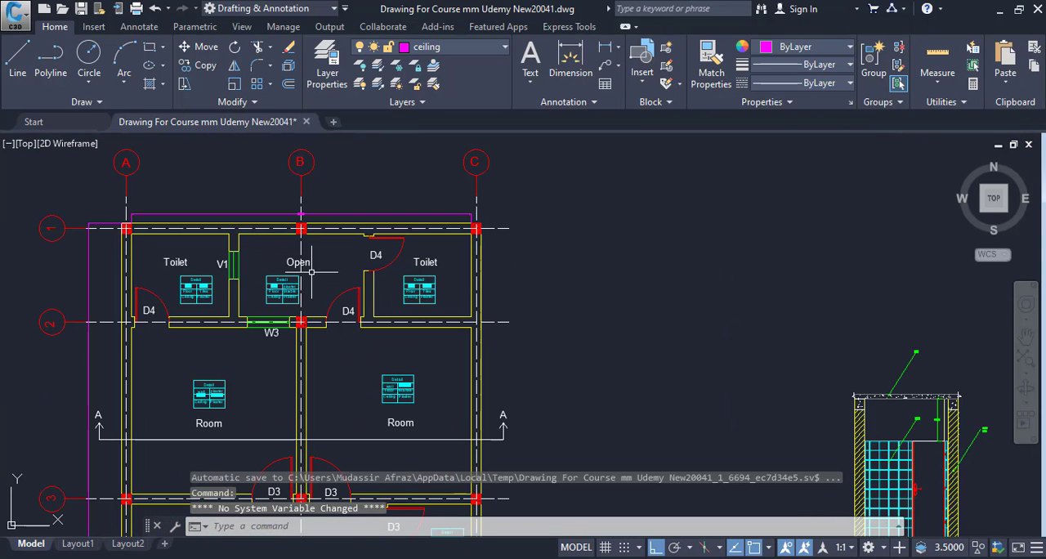
drag(344, 270, 380, 312)
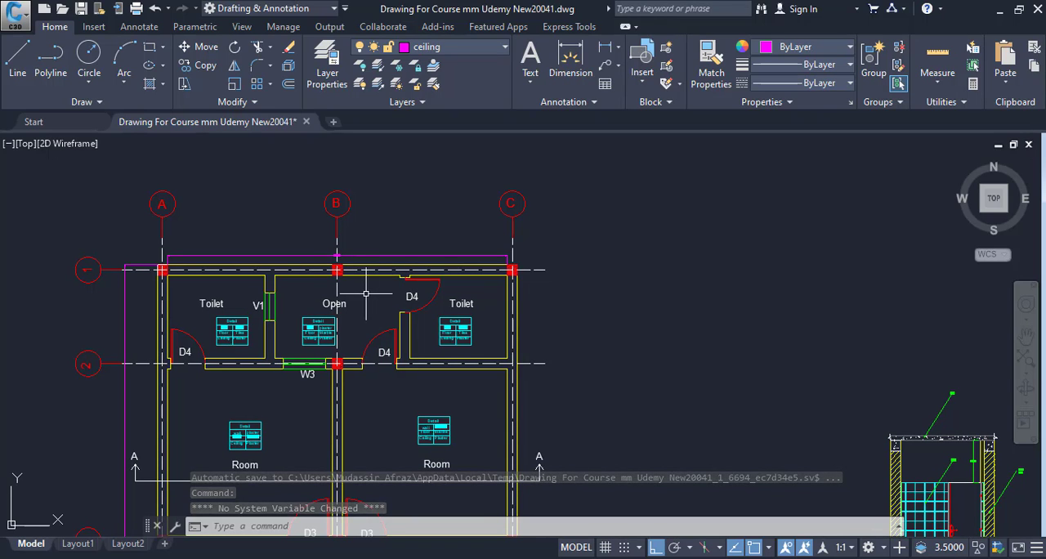
scroll(380, 336, up, 2)
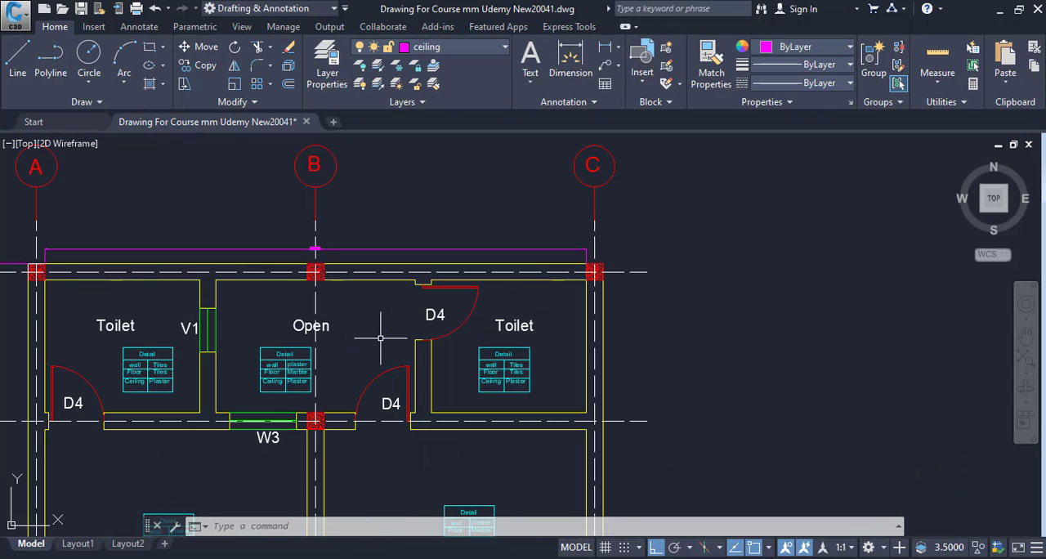
drag(380, 336, 411, 227)
drag(409, 360, 412, 250)
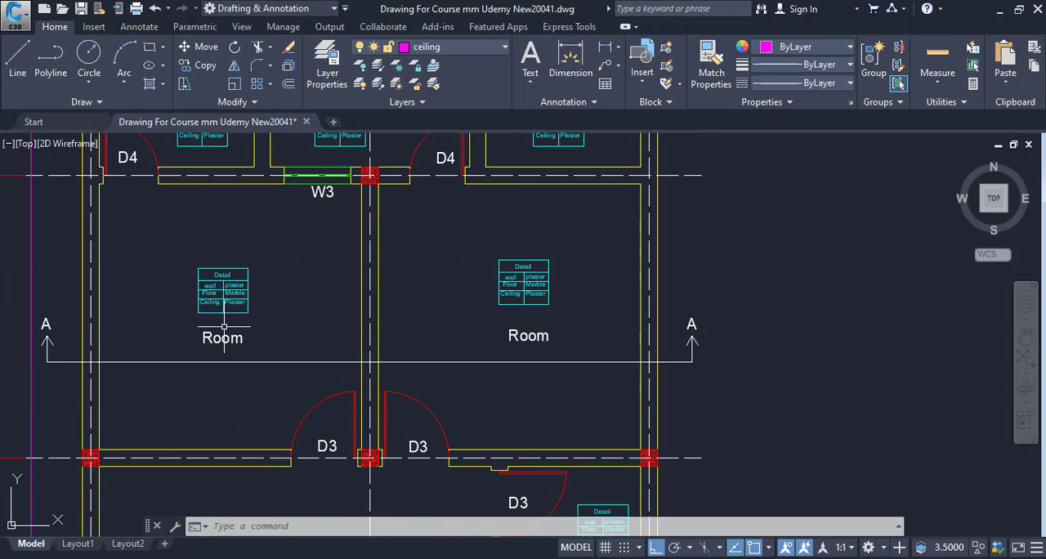
drag(547, 353, 546, 272)
drag(502, 348, 502, 327)
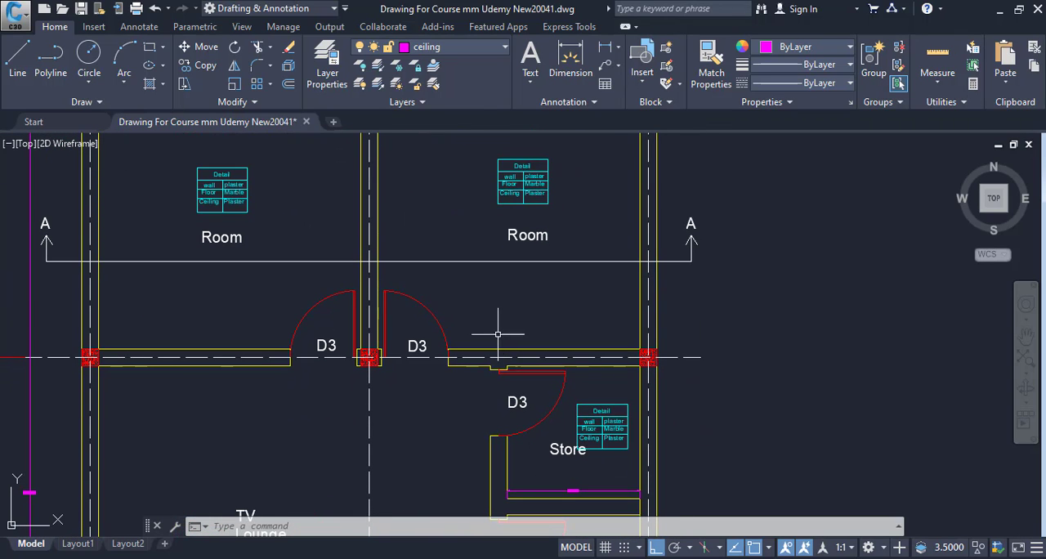
drag(464, 414, 450, 455)
drag(428, 402, 433, 291)
drag(430, 374, 430, 347)
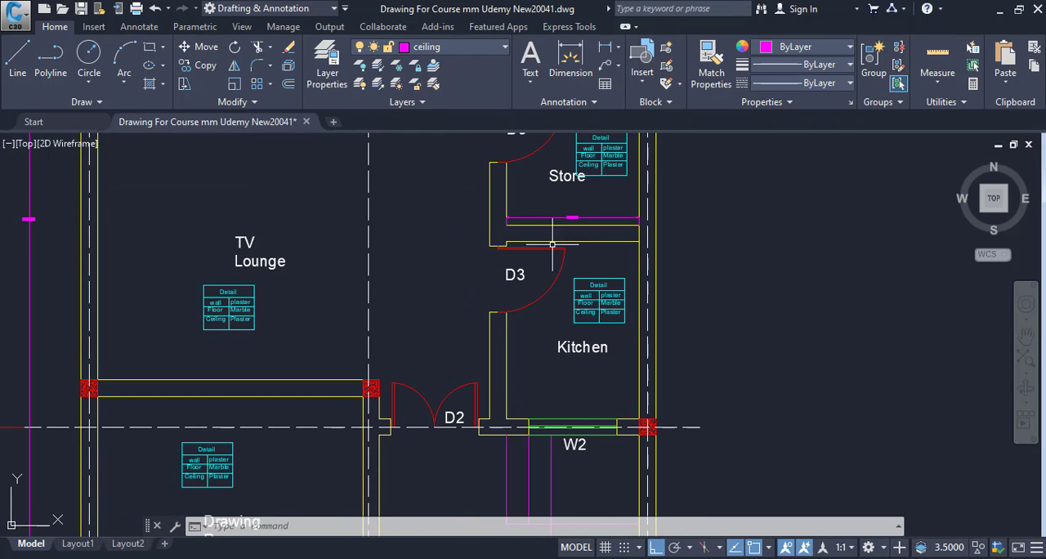
drag(554, 380, 548, 282)
drag(550, 357, 548, 286)
drag(492, 319, 490, 278)
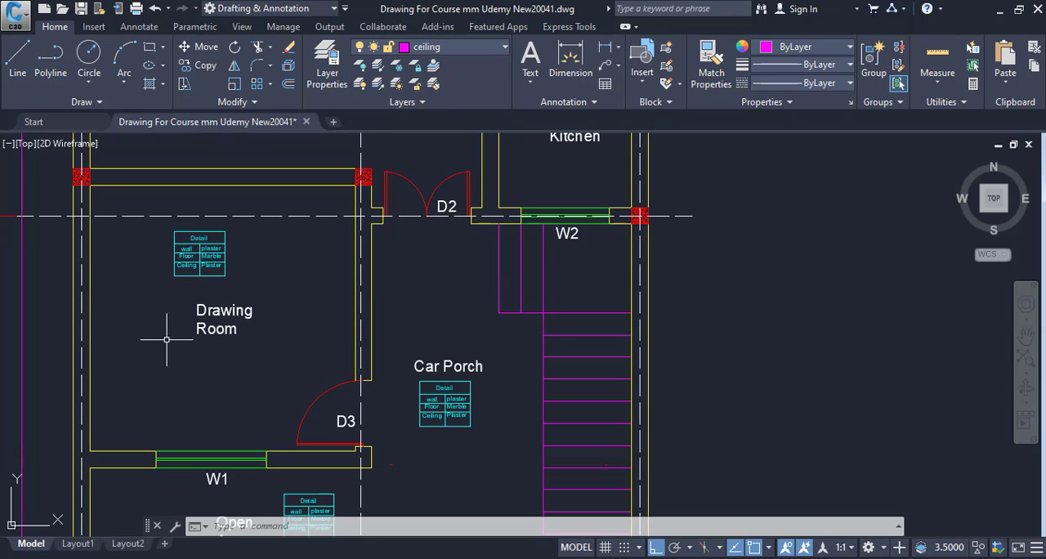
drag(243, 434, 256, 347)
drag(201, 306, 215, 388)
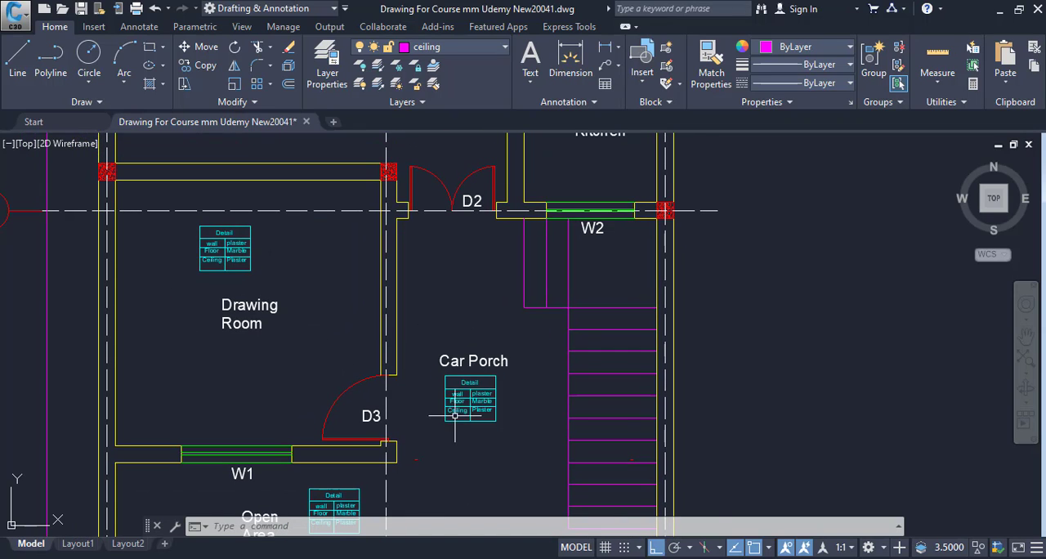
drag(455, 414, 470, 311)
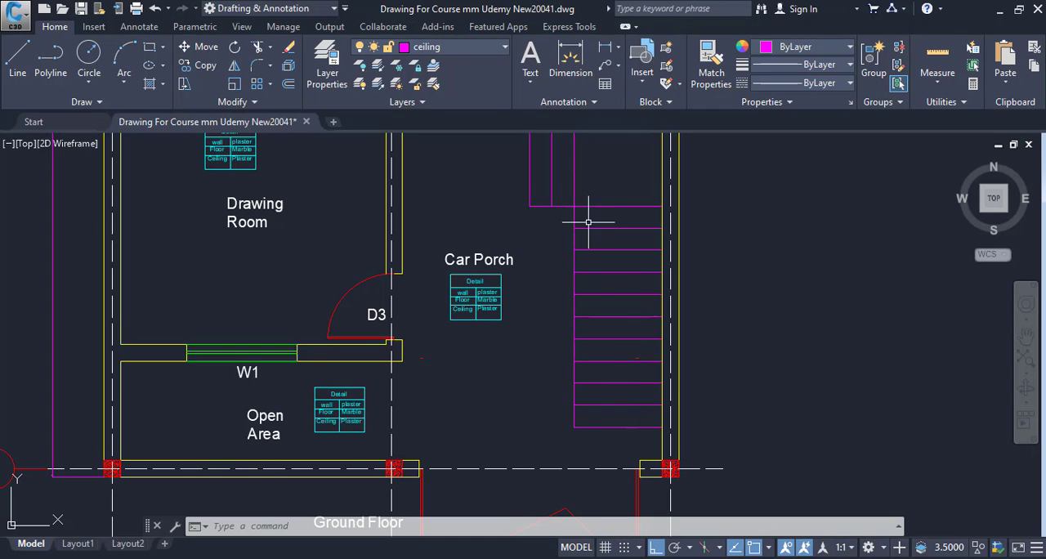
Return up the plan and examine the toilets, open space and rooms around grids 1 and 2 for the internal paint takeoff
mouse_move(458, 346)
mouse_down()
mouse_move(454, 512)
mouse_move(455, 458)
mouse_up()
drag(456, 319, 457, 412)
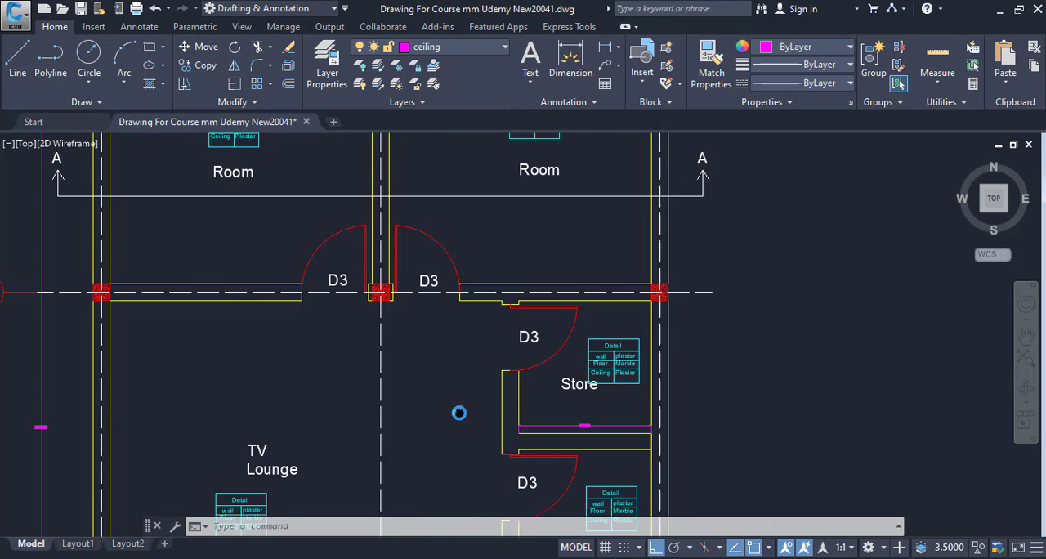
mouse_move(463, 296)
mouse_down()
mouse_move(465, 428)
mouse_move(483, 401)
mouse_up()
drag(459, 313, 460, 368)
drag(419, 308, 418, 366)
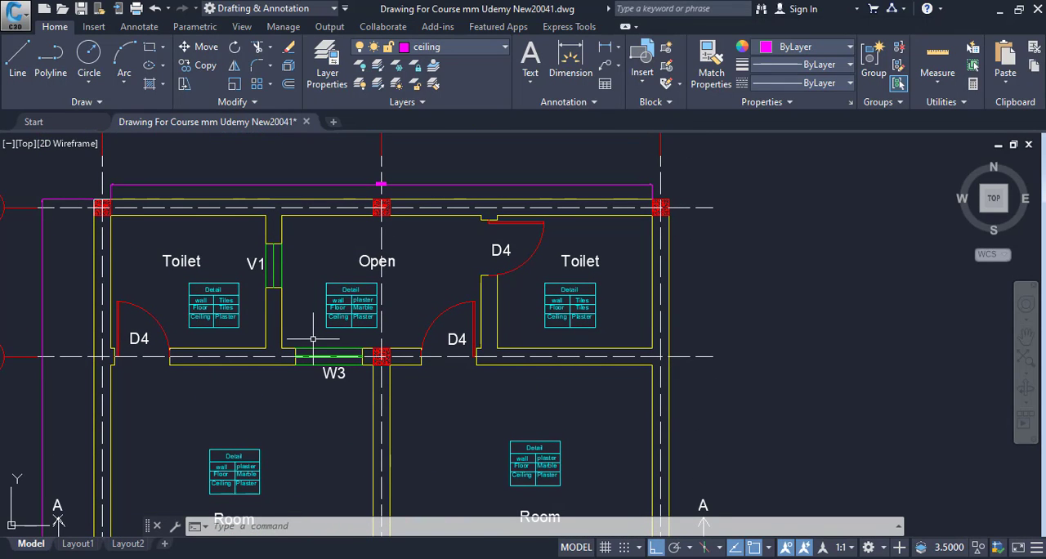
drag(521, 325, 482, 237)
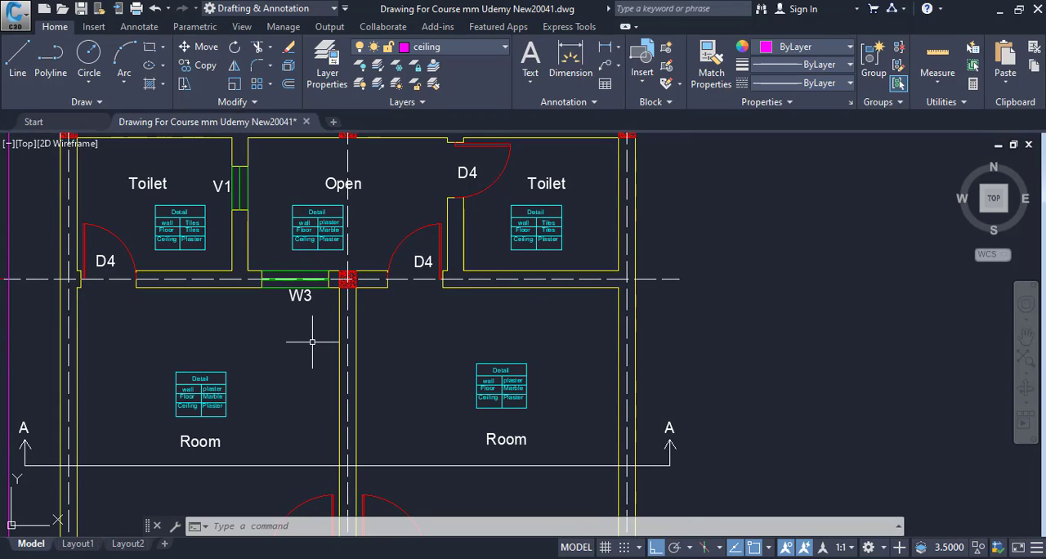
drag(312, 342, 351, 403)
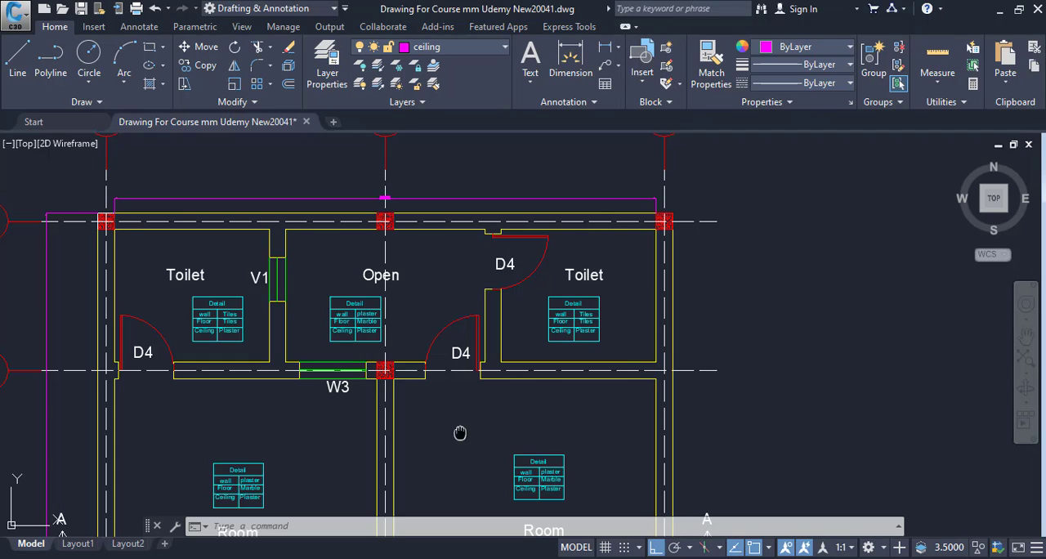
drag(460, 433, 412, 304)
drag(450, 363, 378, 420)
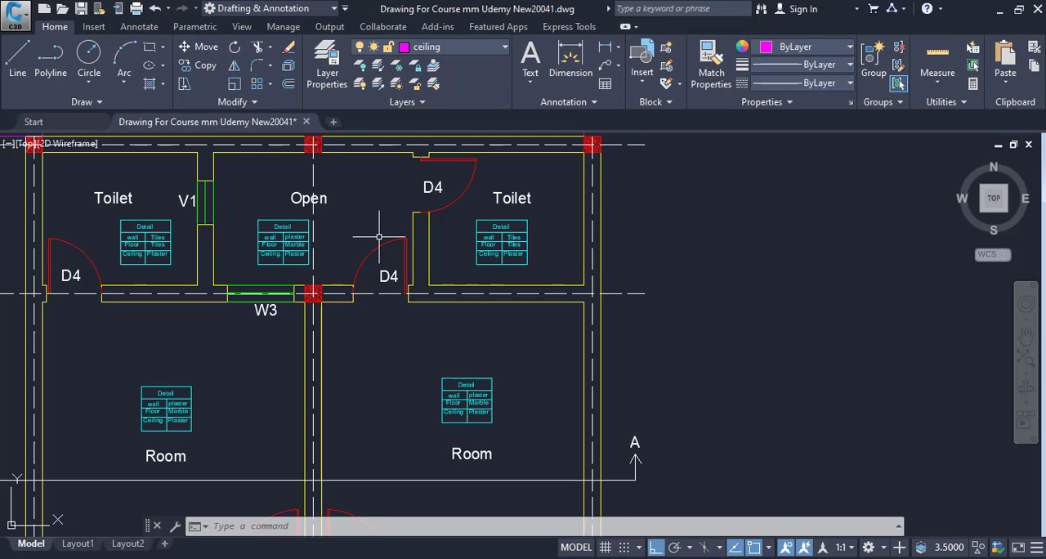
drag(457, 375, 434, 311)
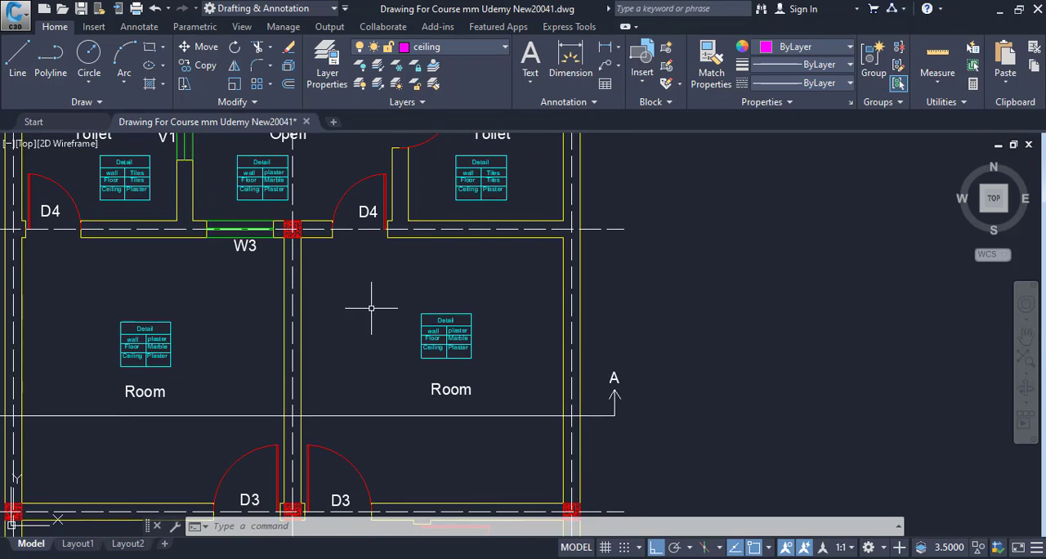
drag(371, 305, 384, 415)
drag(475, 374, 444, 292)
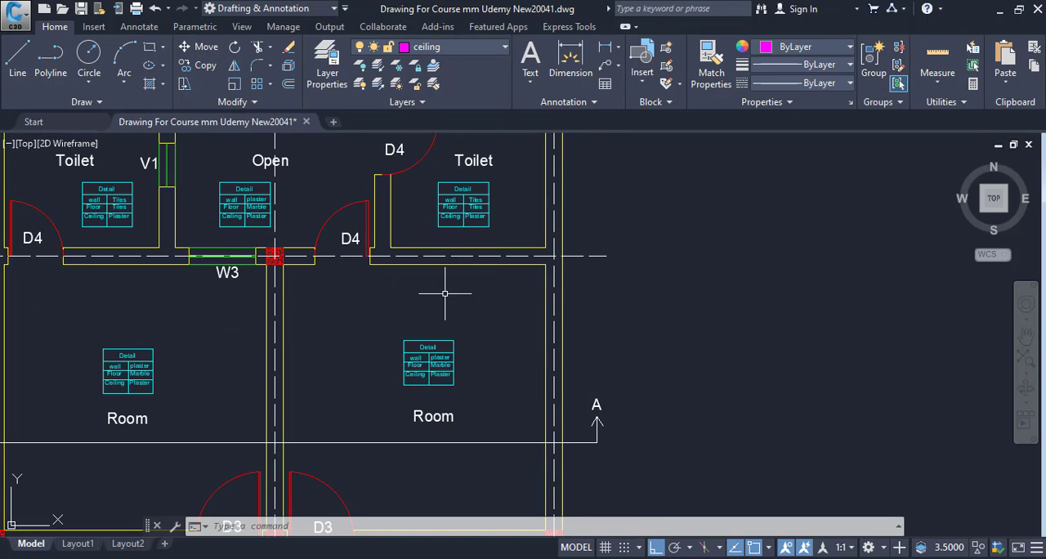
drag(354, 289, 458, 390)
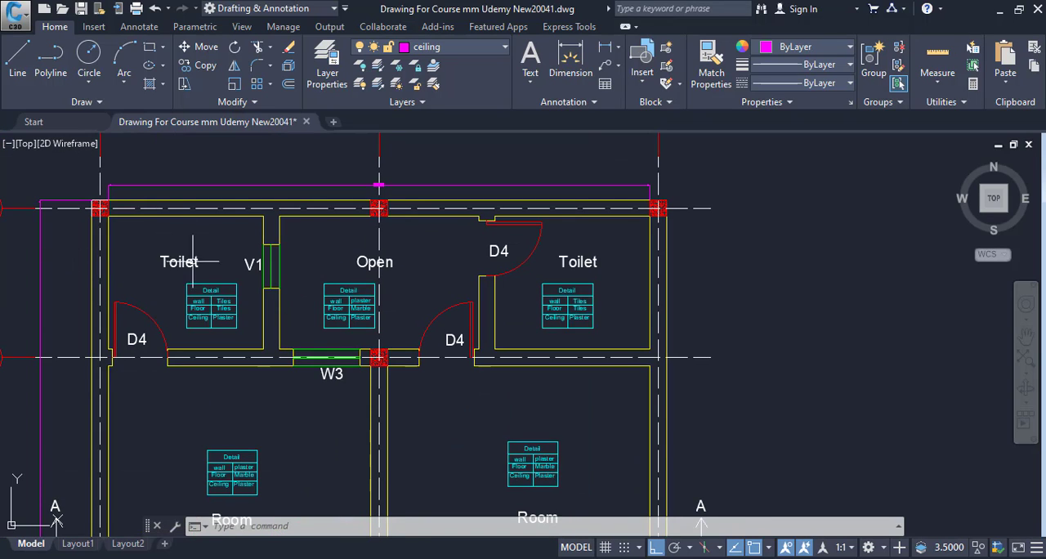
drag(194, 262, 360, 237)
drag(557, 310, 391, 310)
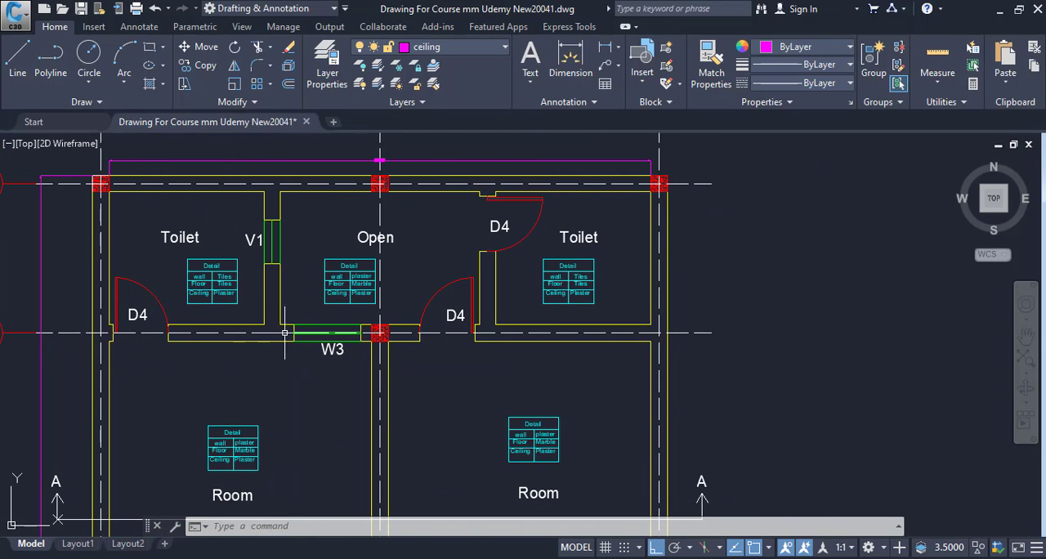
drag(324, 297, 327, 311)
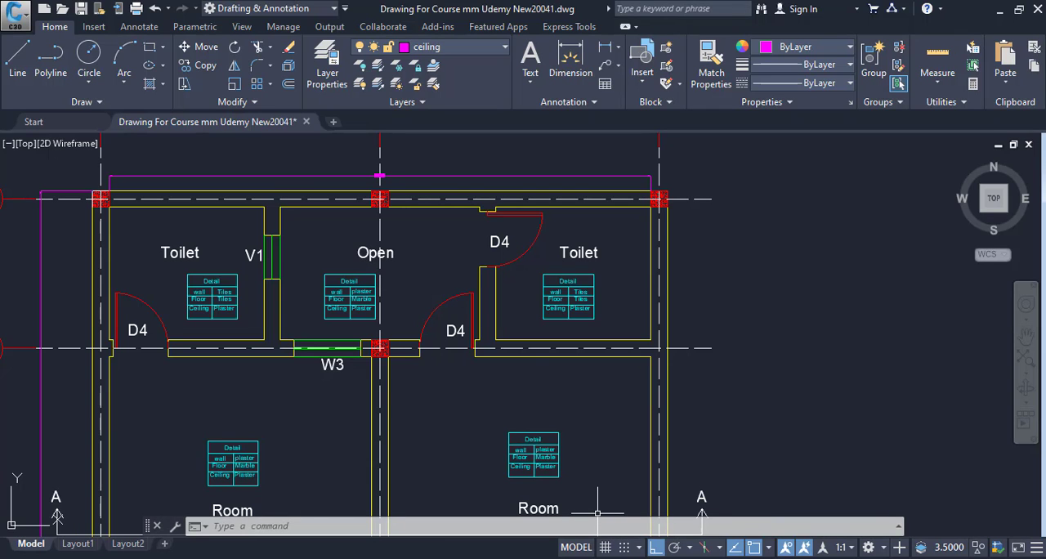
Switch to the Excel Internal Paint sheet and enter item 1 in row 5 with the description "White Wash B/W Grid 1&2"
click(809, 558)
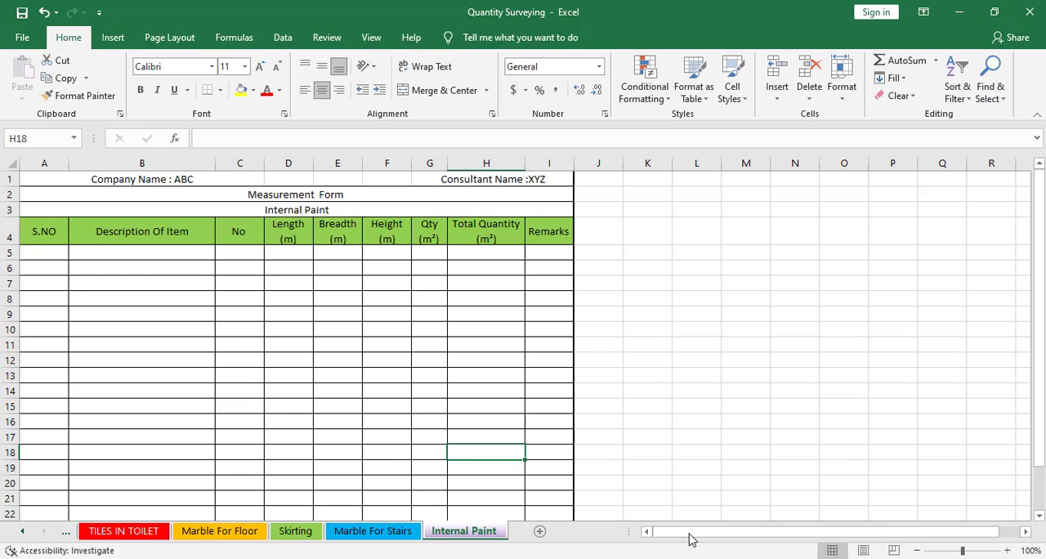
click(47, 250)
text(1)
key(Tab)
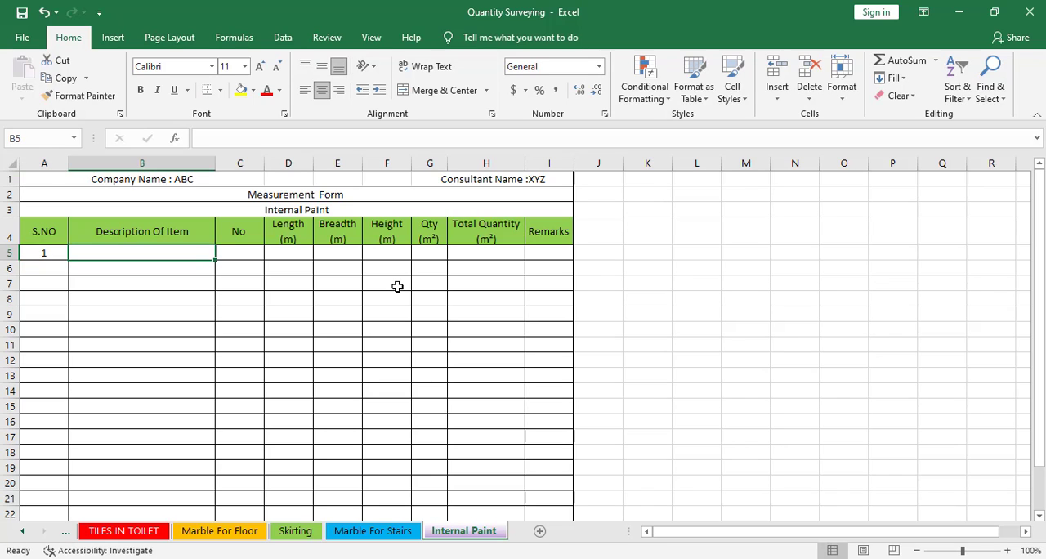
text(White Wash B/W Grid 1&2)
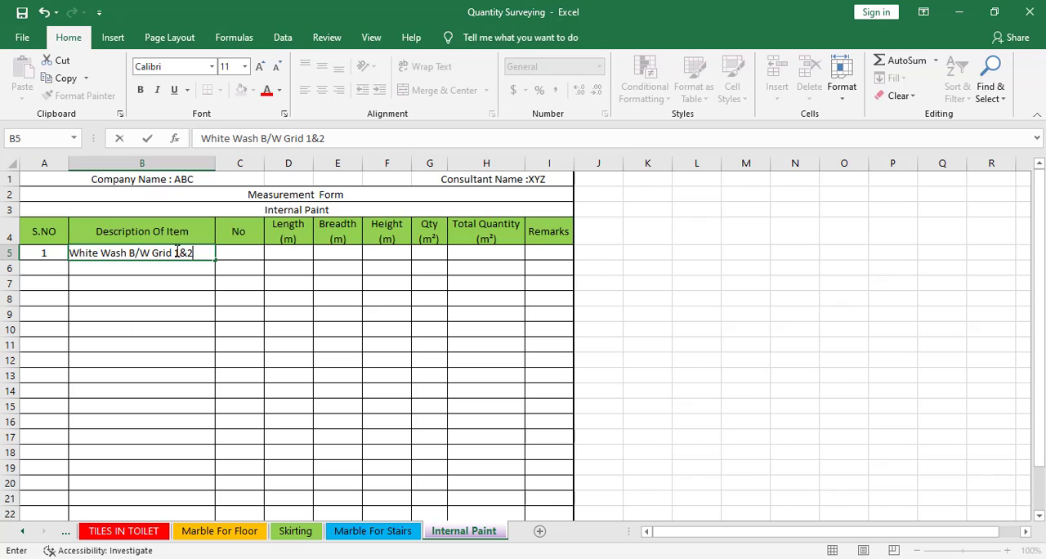
click(162, 278)
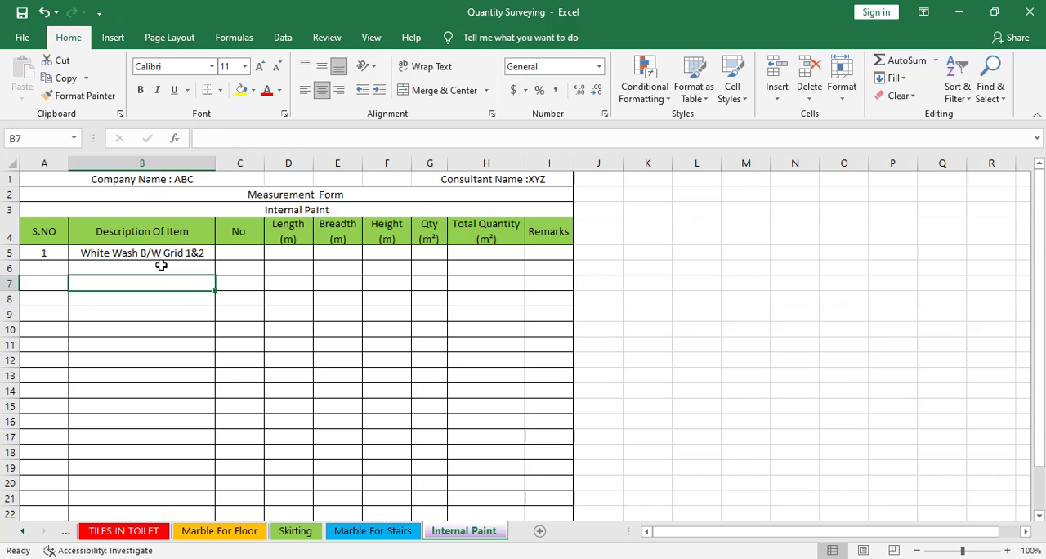
Add "Toilets" as the description in row 6 and set its No value to 2
click(161, 265)
text(Toilets)
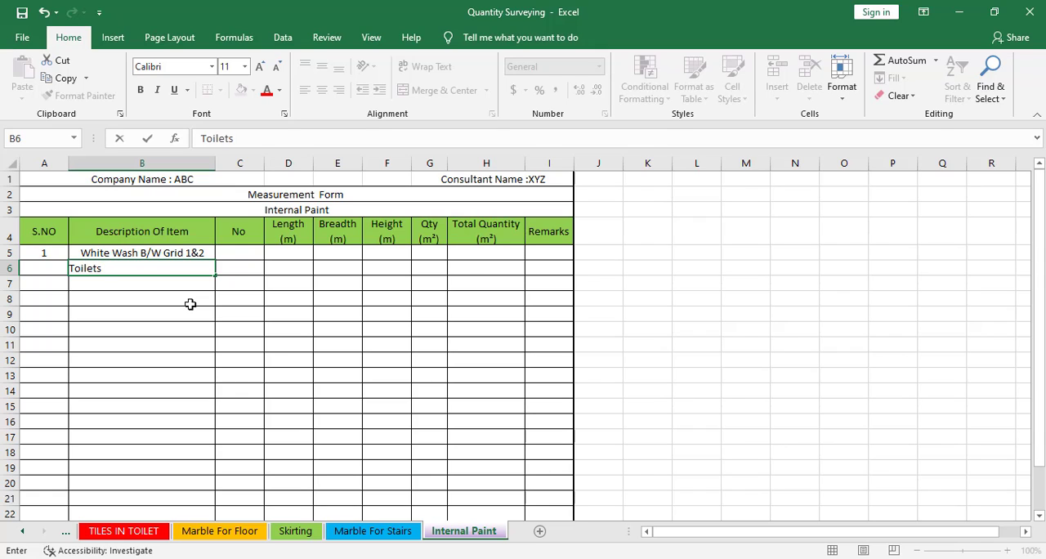
key(Return)
click(238, 274)
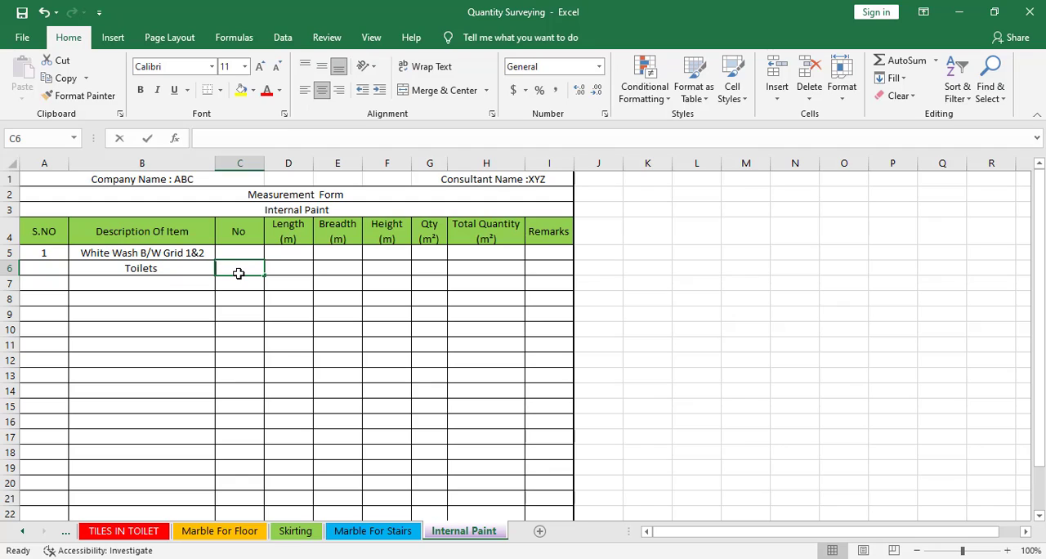
text(2)
key(Tab)
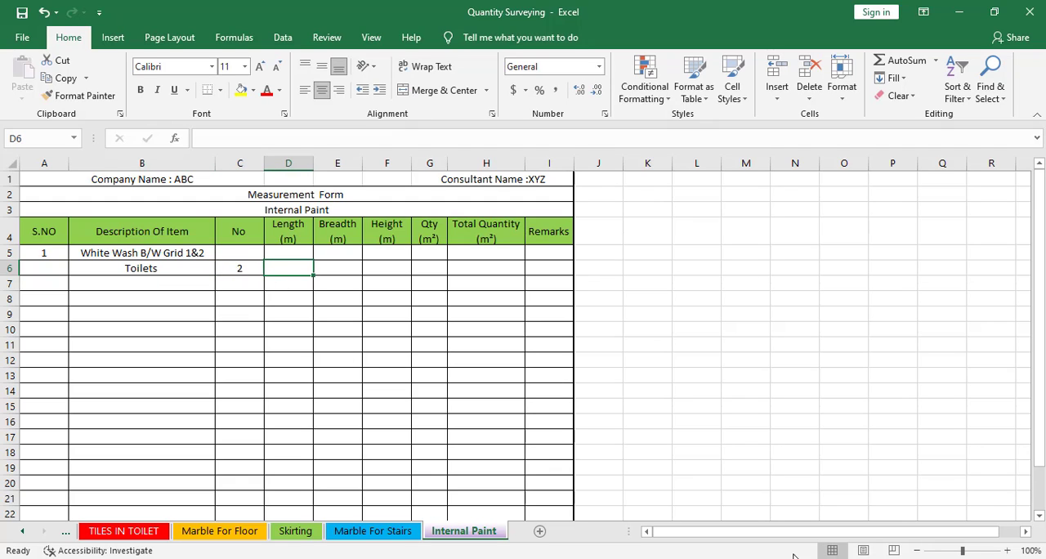
Switch to the floor plan drawing in Civil 3D and draw a rectangle along the inner wall corners of the toilet beside grid A
key(alt+Tab)
mouse_move(280, 236)
mouse_down()
mouse_move(297, 273)
mouse_move(323, 199)
mouse_move(278, 223)
mouse_up()
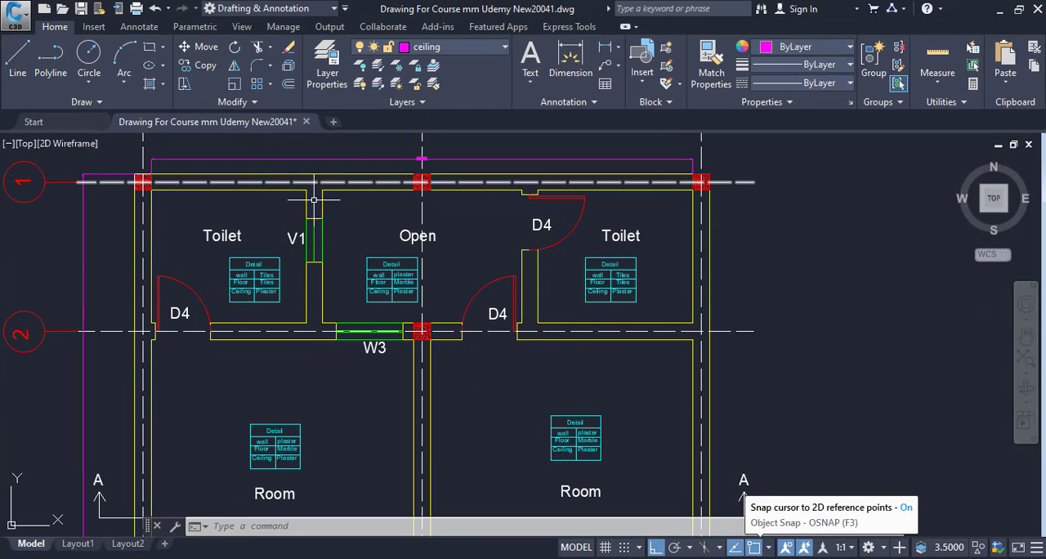
mouse_move(203, 239)
mouse_down()
mouse_move(183, 243)
mouse_move(195, 190)
mouse_up()
drag(238, 235, 238, 295)
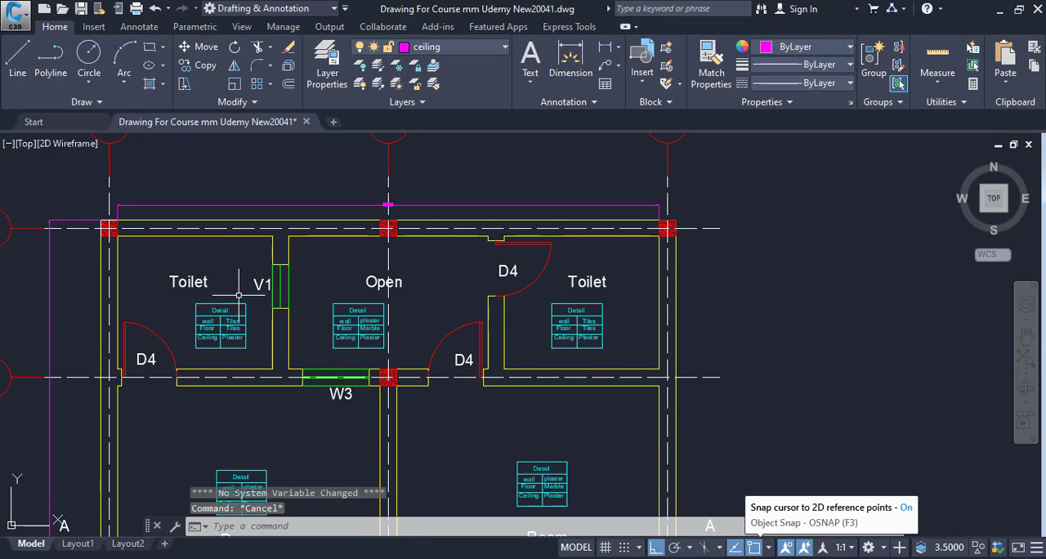
scroll(202, 278, up, 2)
key(Escape)
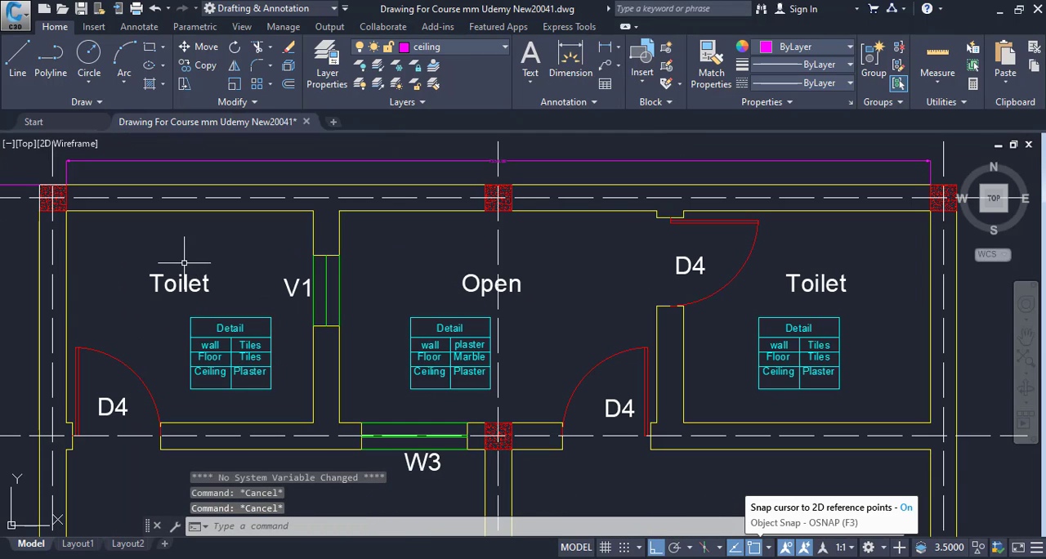
key(Escape)
text(rec)
key(Return)
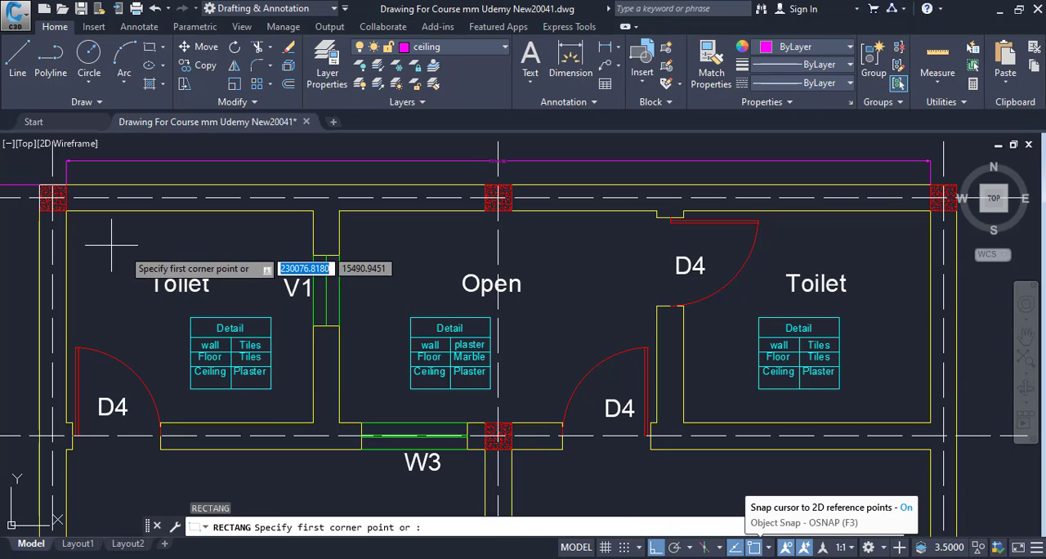
click(66, 210)
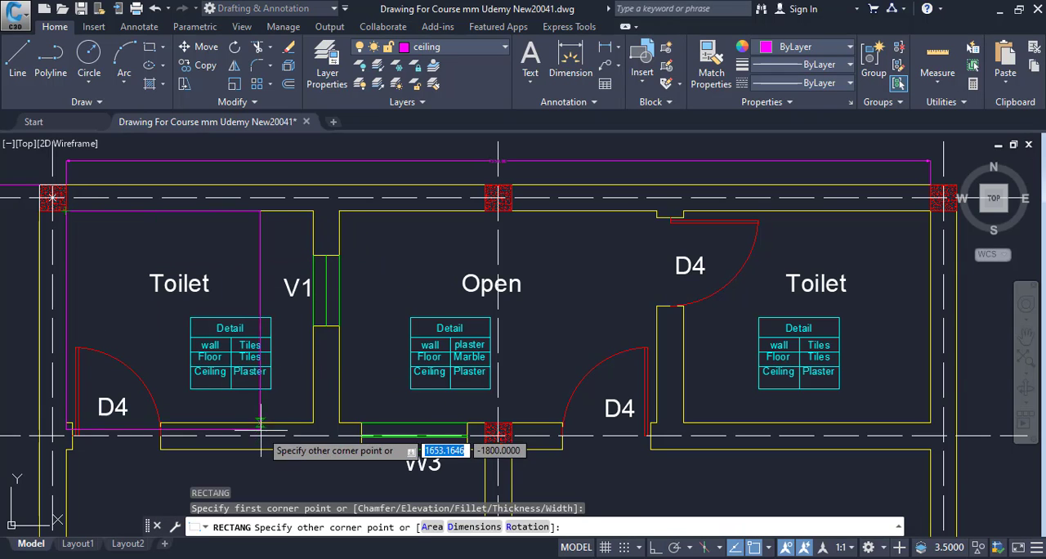
click(312, 422)
key(Escape)
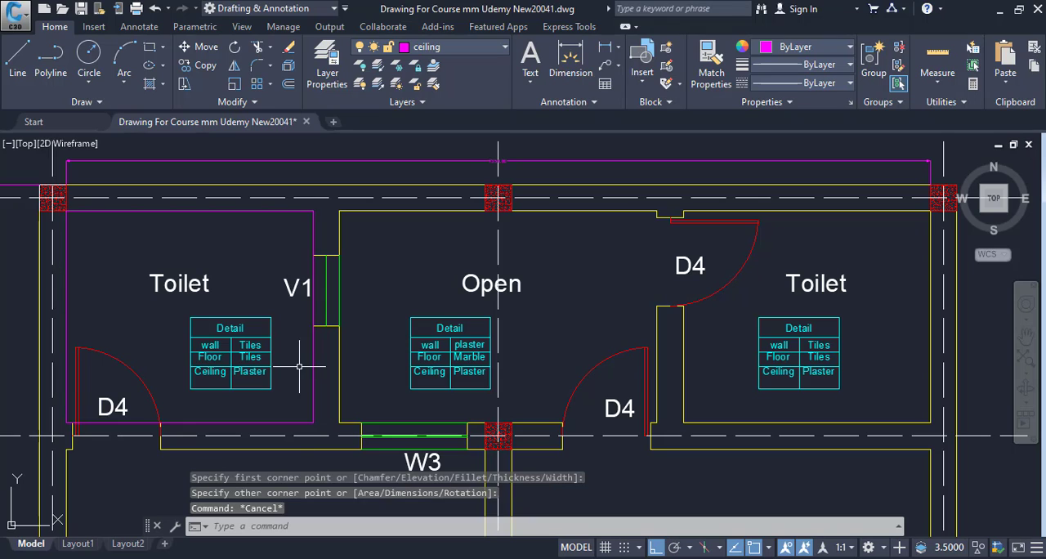
List the properties of the toilet rectangle to read its perimeter
click(312, 353)
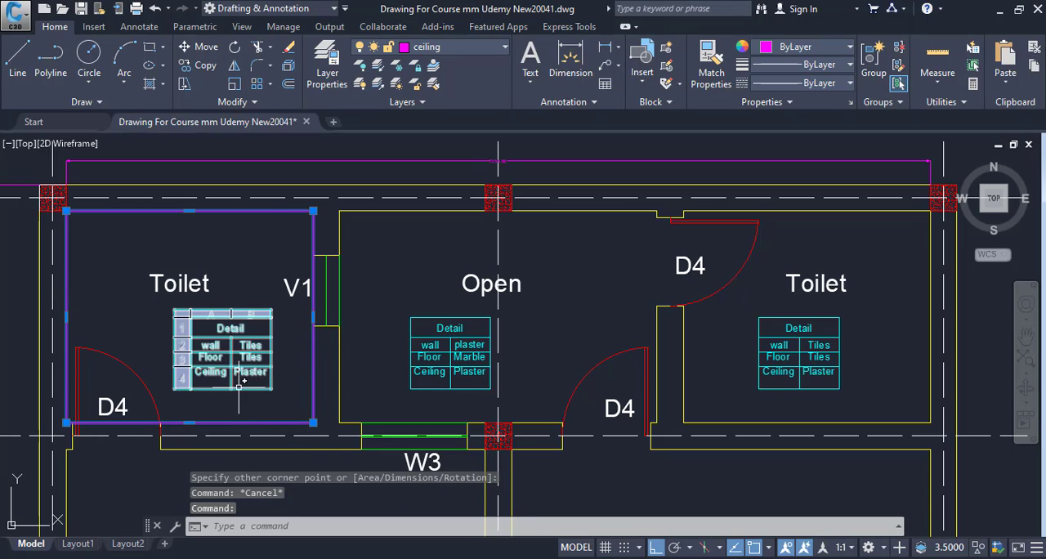
text(LI)
key(Return)
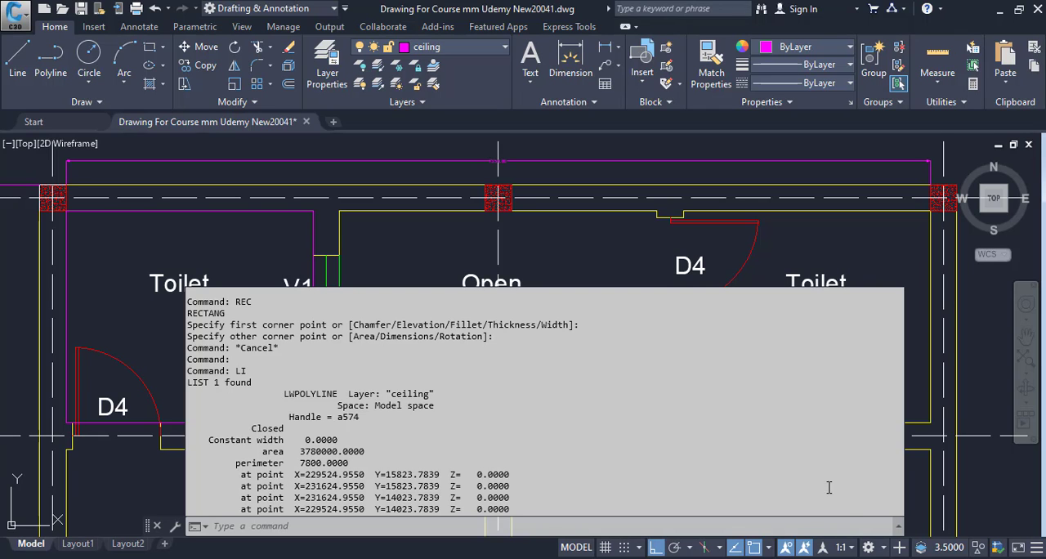
Switch to the Excel Internal Paint sheet and set the Toilets length in row 6 to 7.8 m
key(alt+Tab)
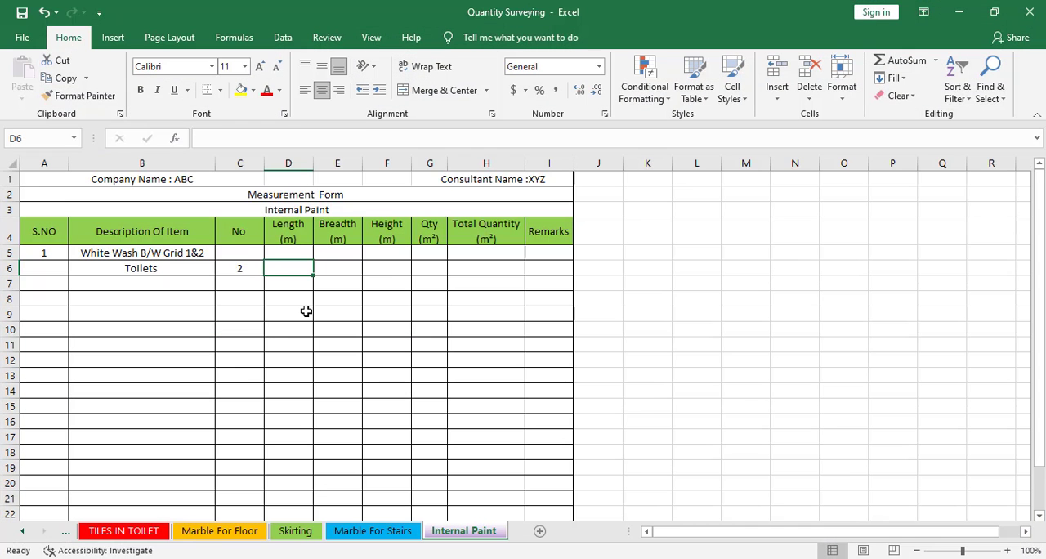
text(7)
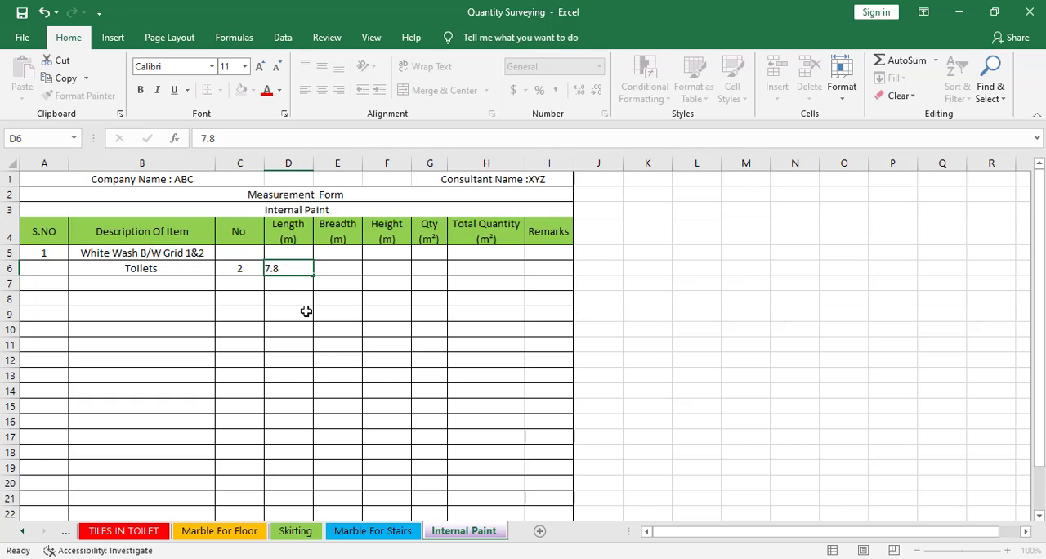
text(.8)
key(Tab)
key(Tab)
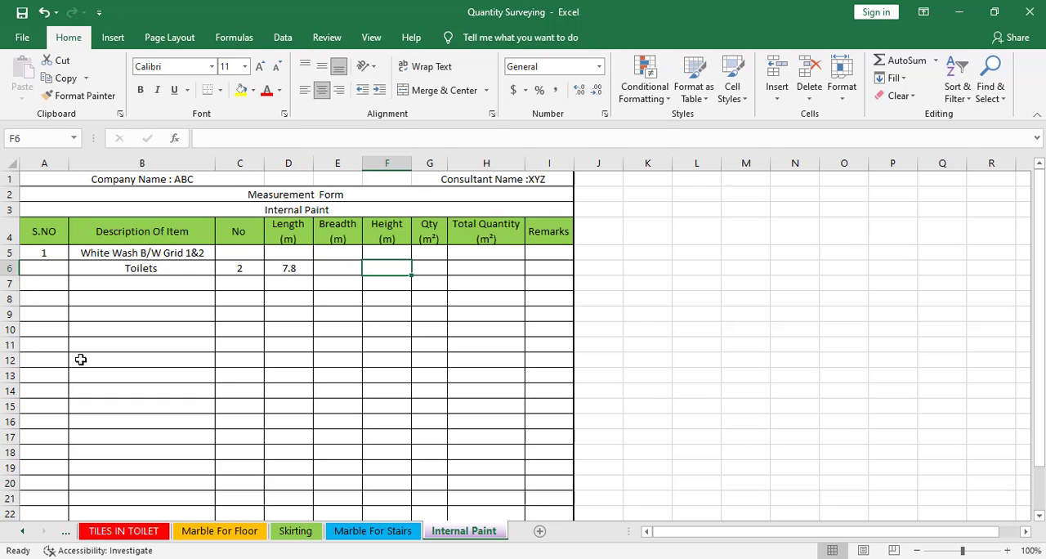
Switch to the drawing and examine the wall height between tiles and slab on the internal elevation for toilets
key(alt+Tab)
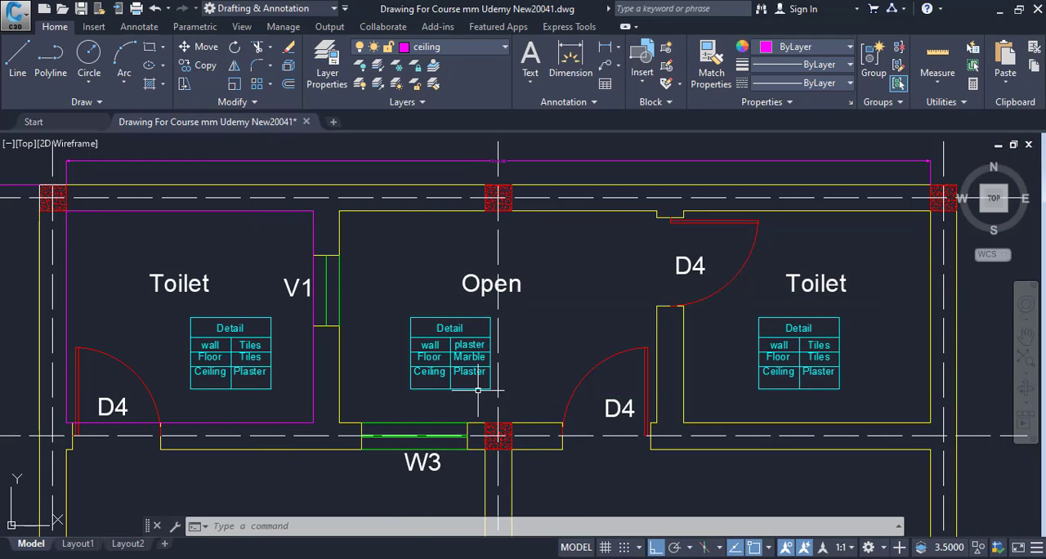
scroll(478, 390, down, 4)
drag(478, 390, 315, 280)
scroll(331, 286, down, 2)
drag(429, 290, 323, 286)
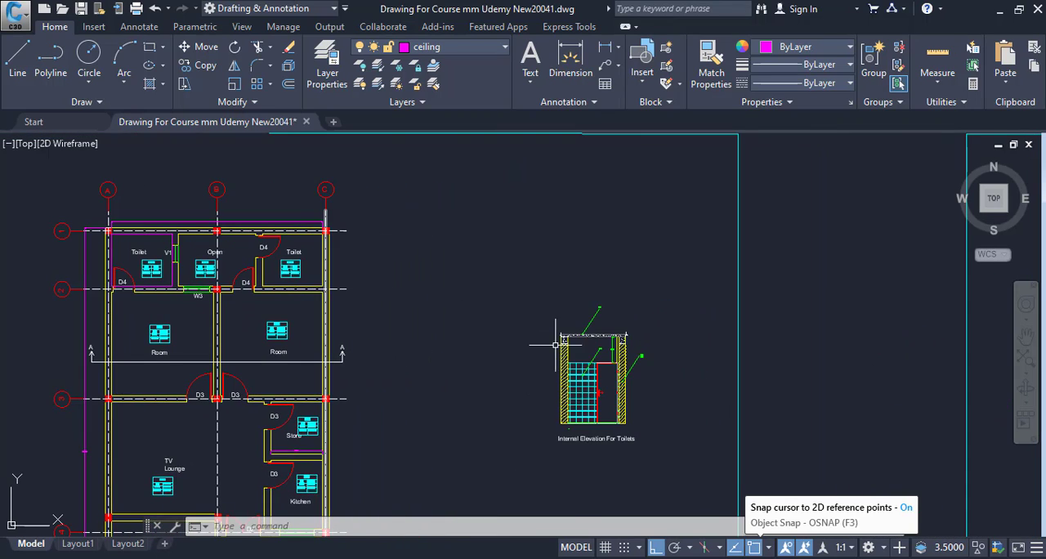
scroll(562, 352, up, 3)
drag(624, 366, 389, 325)
scroll(389, 325, up, 3)
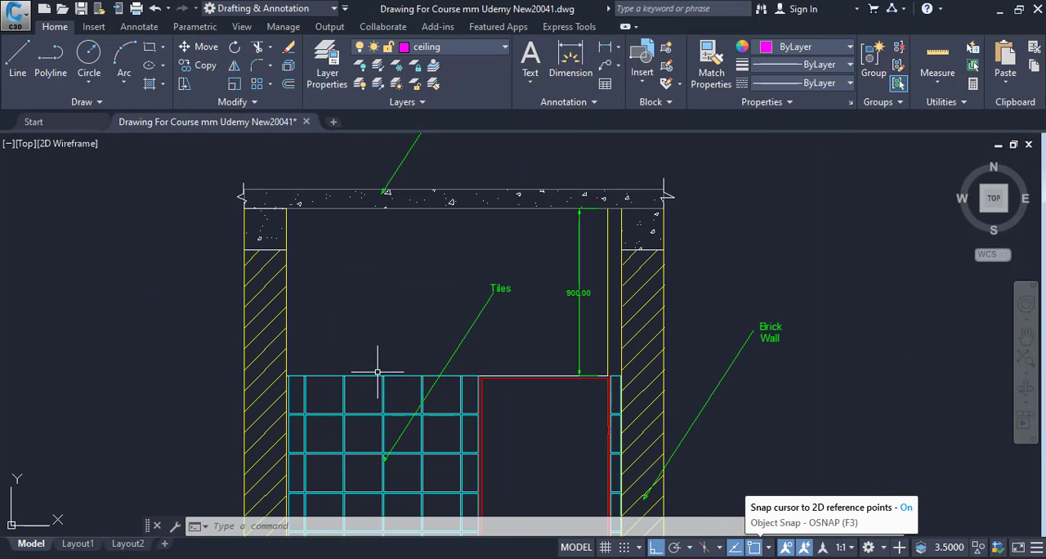
scroll(288, 380, up, 4)
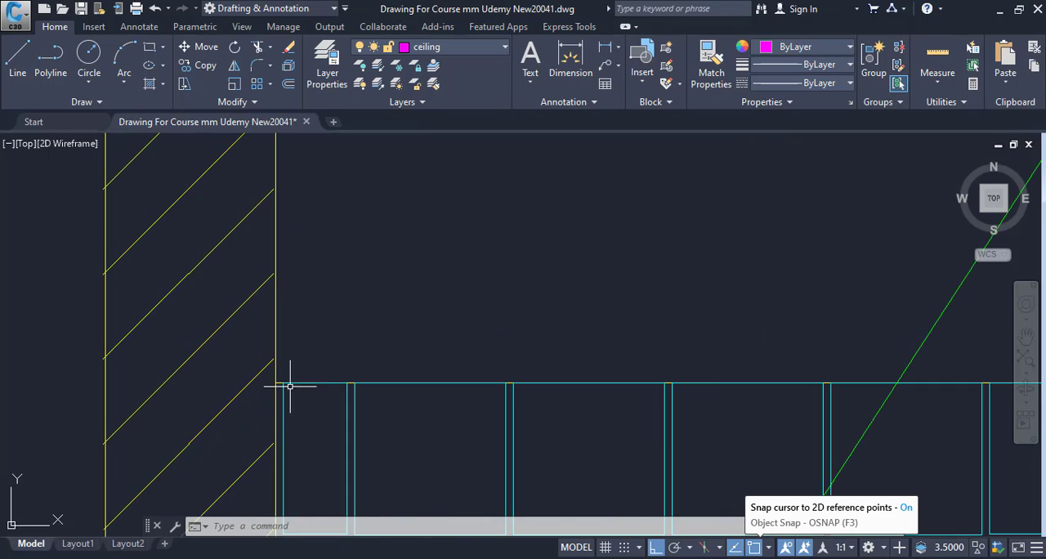
scroll(334, 299, down, 3)
drag(334, 299, 284, 405)
key(Escape)
key(Escape)
scroll(329, 373, down, 2)
scroll(284, 404, down, 2)
scroll(709, 373, up, 4)
drag(106, 329, 464, 318)
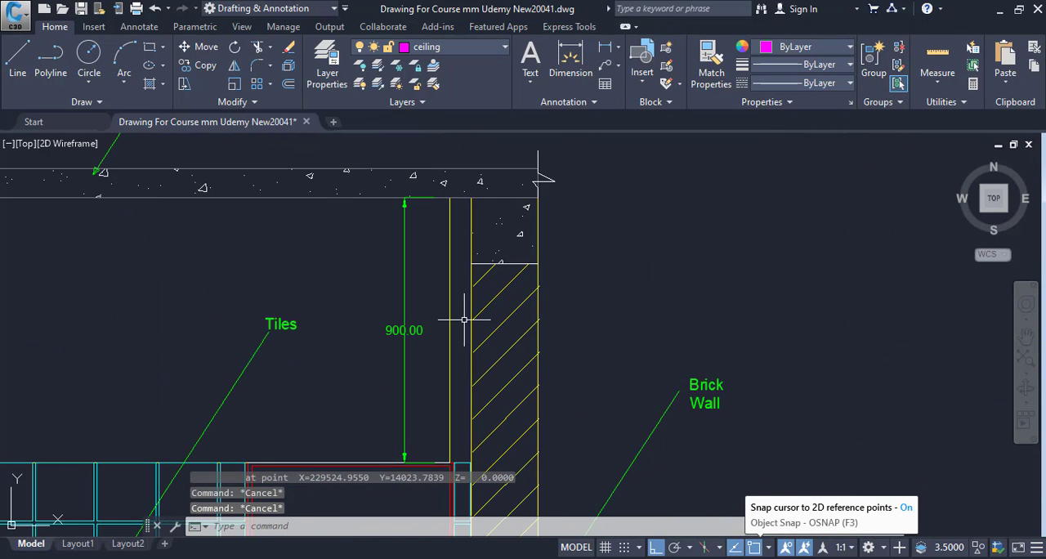
scroll(464, 319, up, 4)
drag(368, 336, 501, 275)
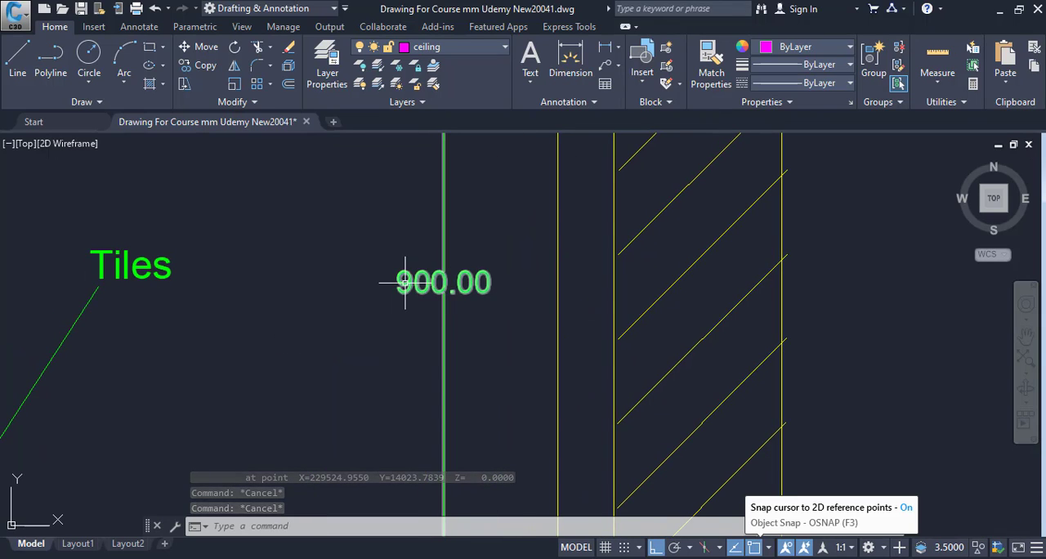
scroll(460, 296, down, 4)
scroll(459, 299, up, 5)
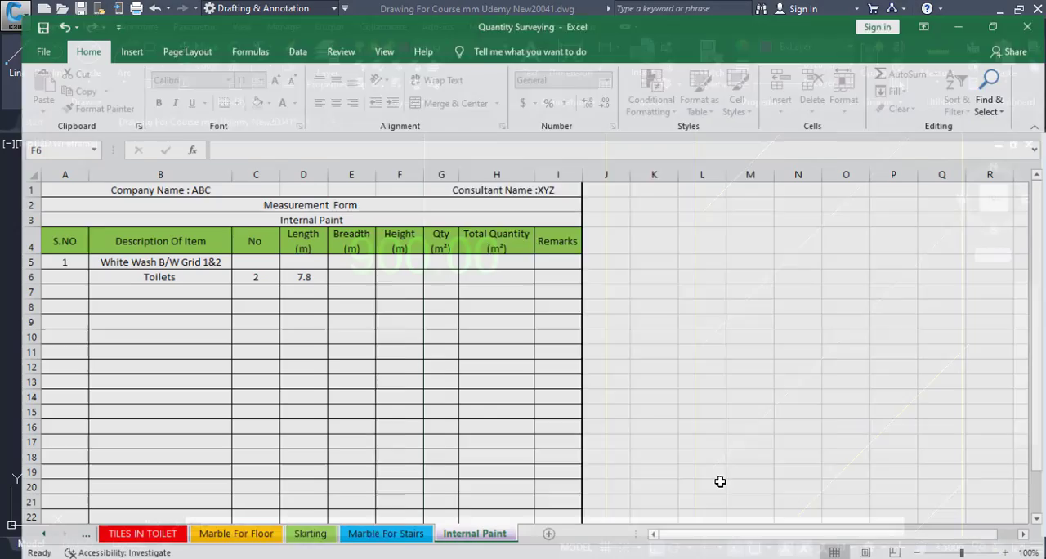
Set the Toilets height in row 6 of the Excel sheet to 0.9 m
text(.9)
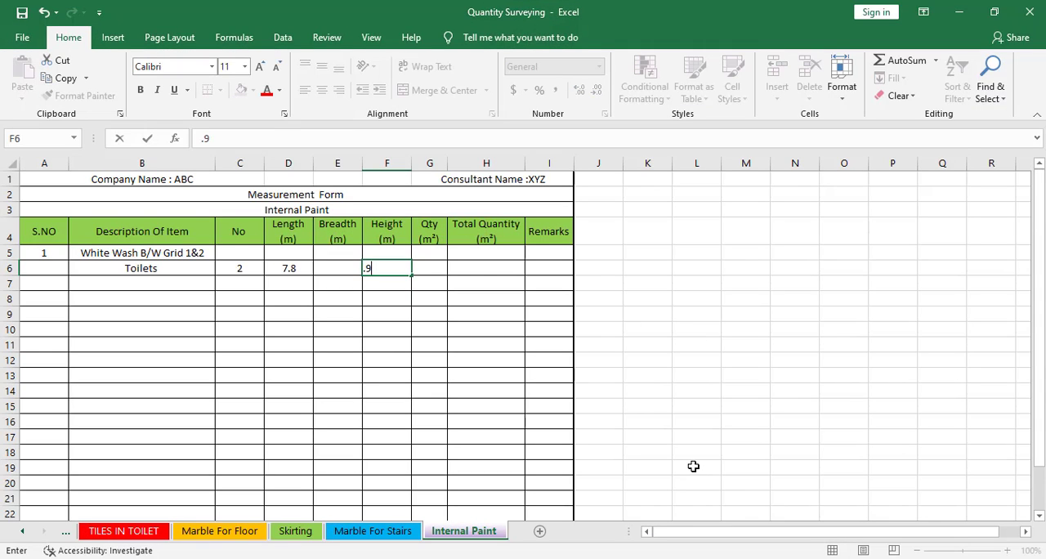
click(282, 316)
click(432, 267)
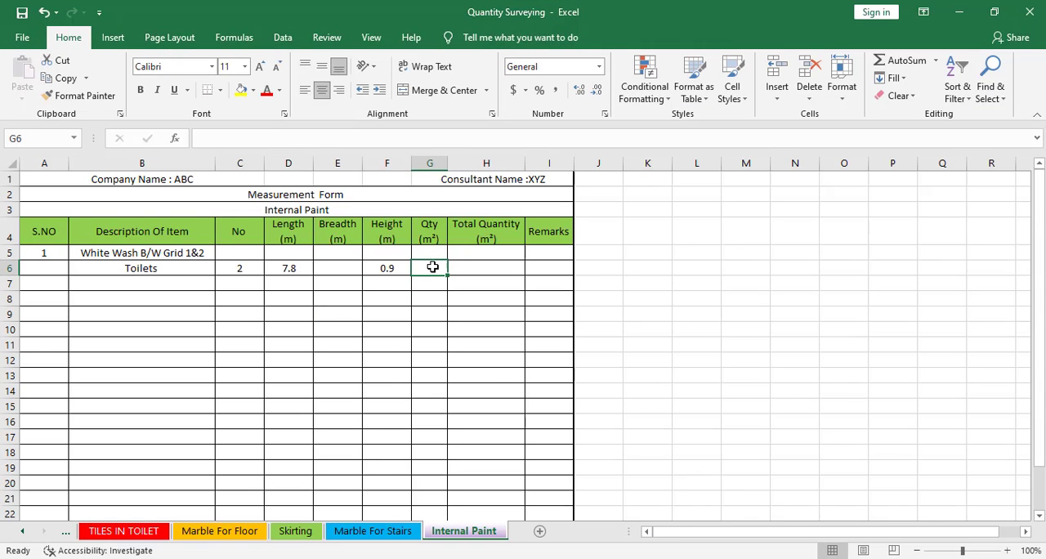
Calculate the Toilets quantity in G6 with the formula =C6*D6*F6
text(=)
click(246, 266)
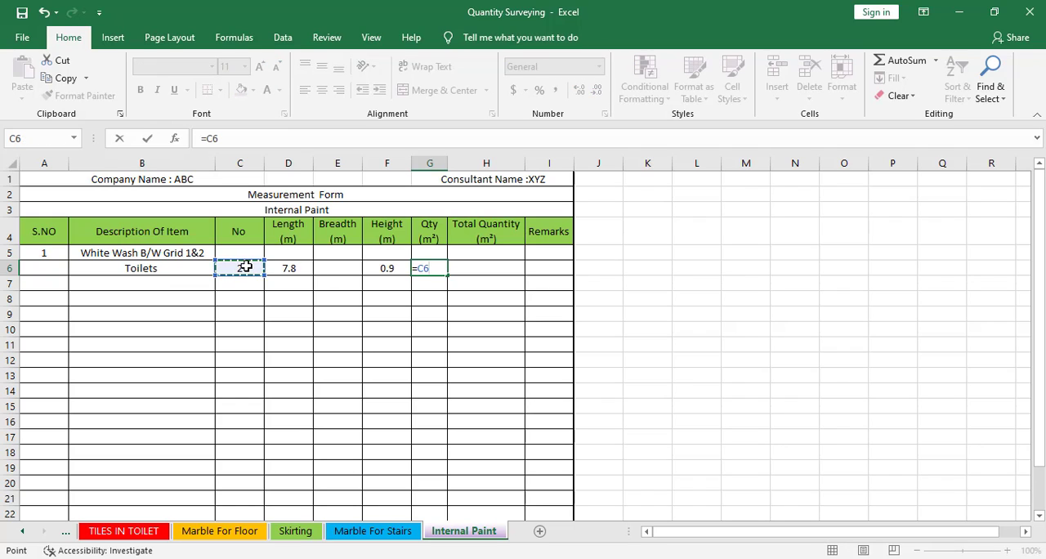
text(*)
click(294, 260)
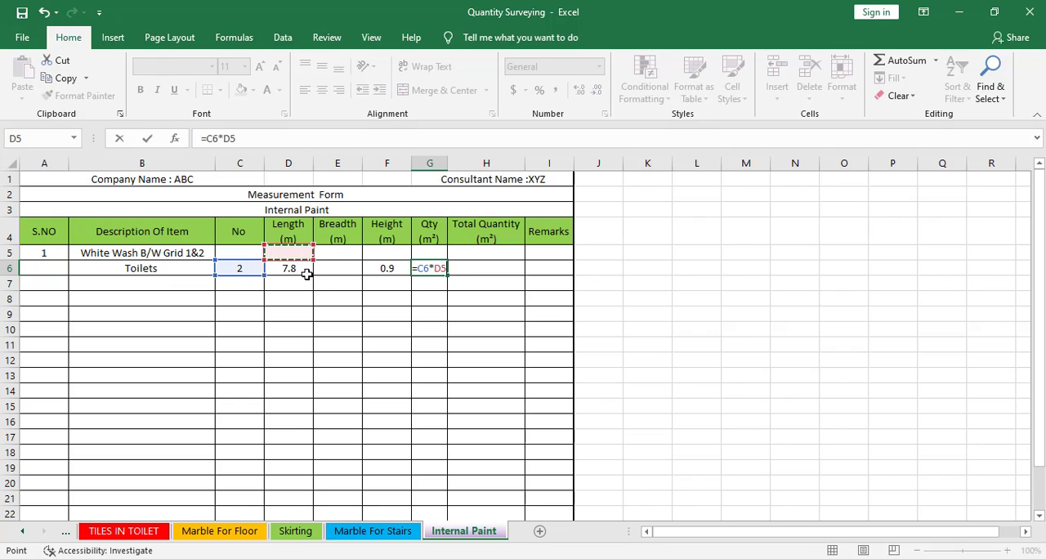
text(=)
click(384, 286)
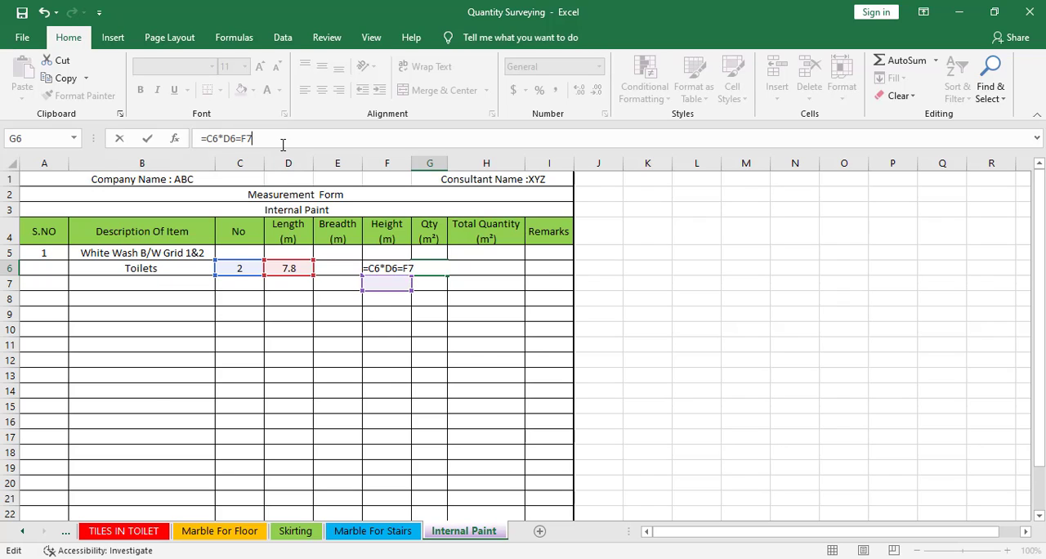
key(BackSpace)
key(BackSpace)
key(BackSpace)
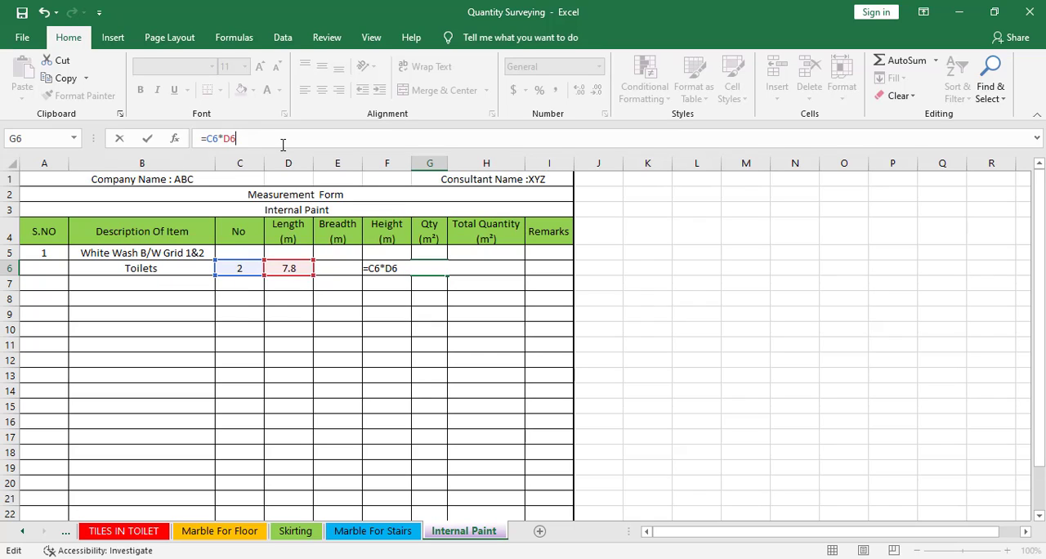
text(*)
click(380, 285)
key(Up)
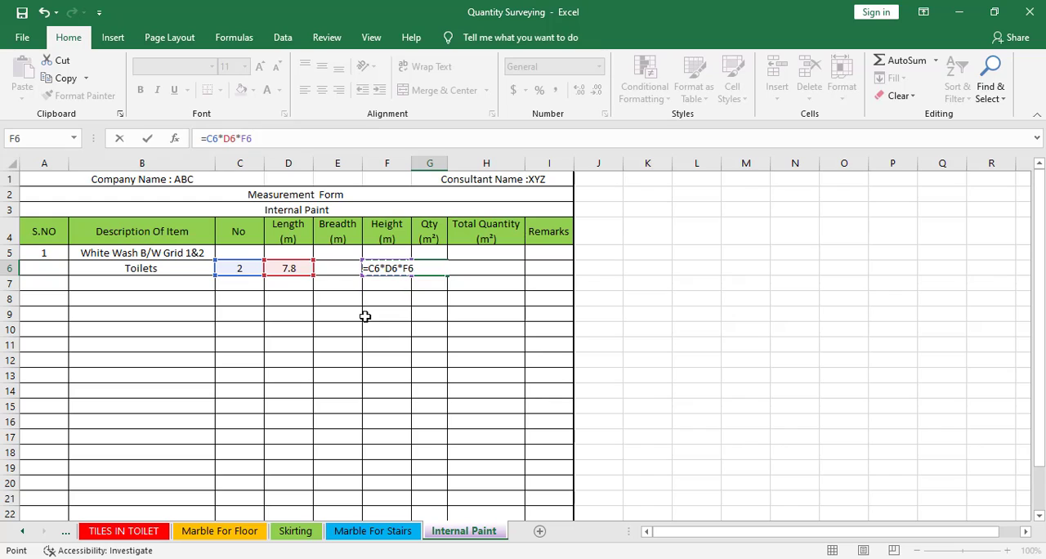
key(Return)
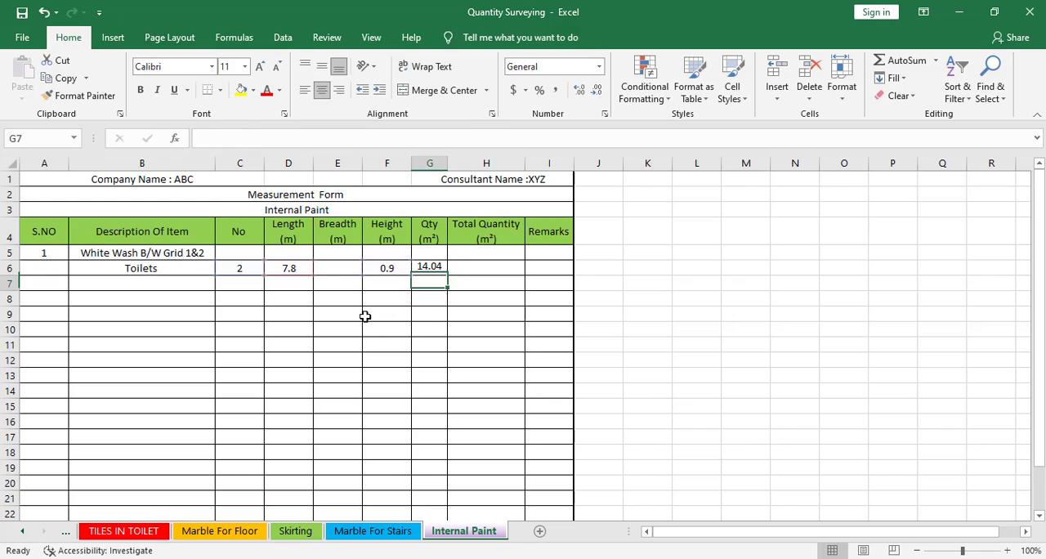
Check which cells the Toilets quantity formula in G6 refers to, leaving it unedited
click(439, 269)
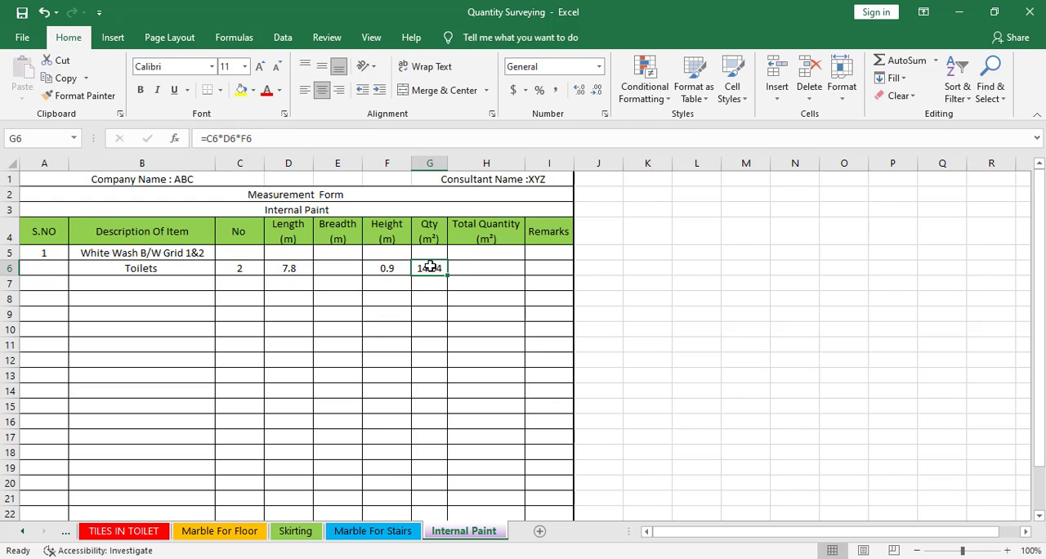
double_click(431, 268)
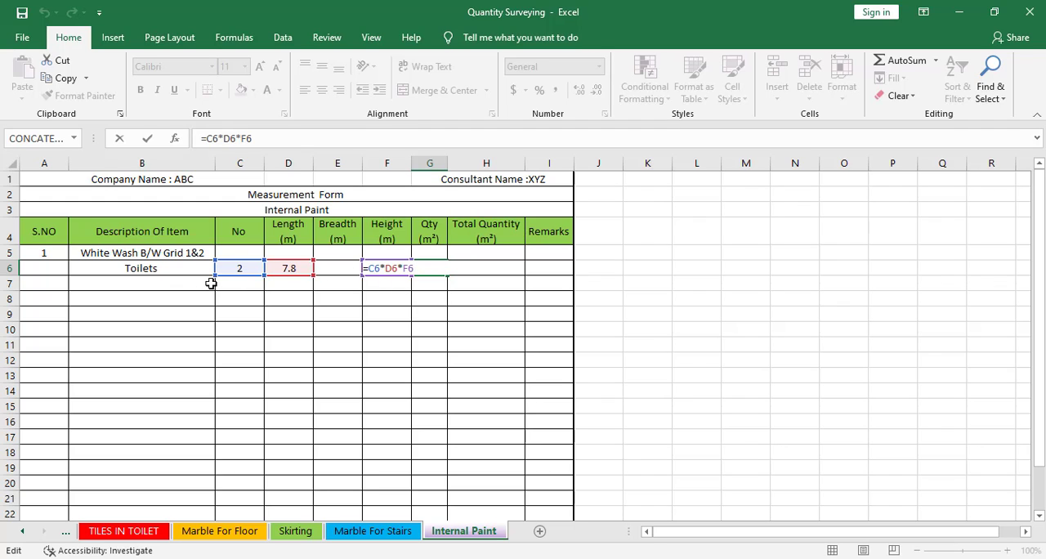
key(Escape)
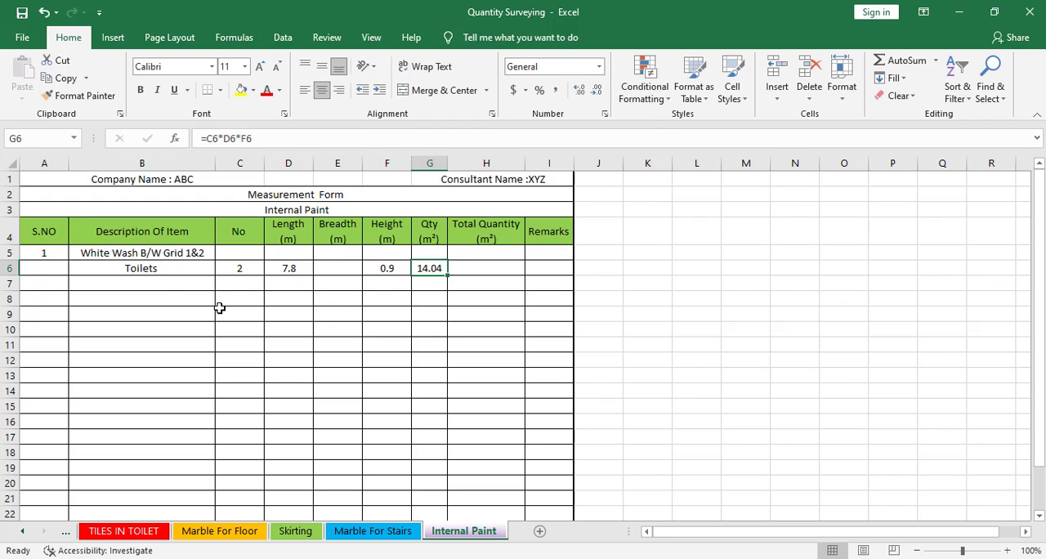
Return to the floor plan drawing and examine the toilets' door and ventilator openings between grids 1 and 2
click(153, 282)
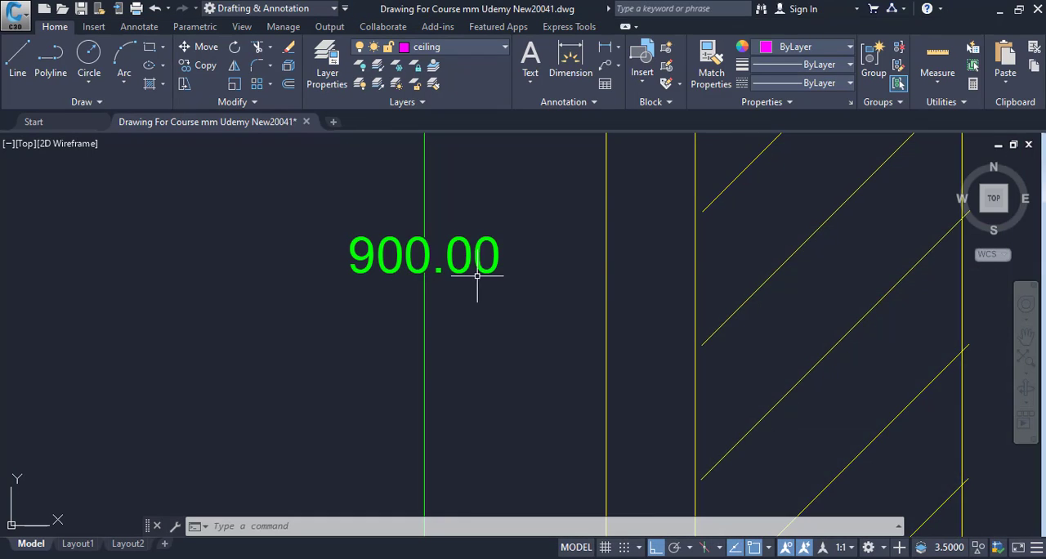
scroll(478, 280, down, 5)
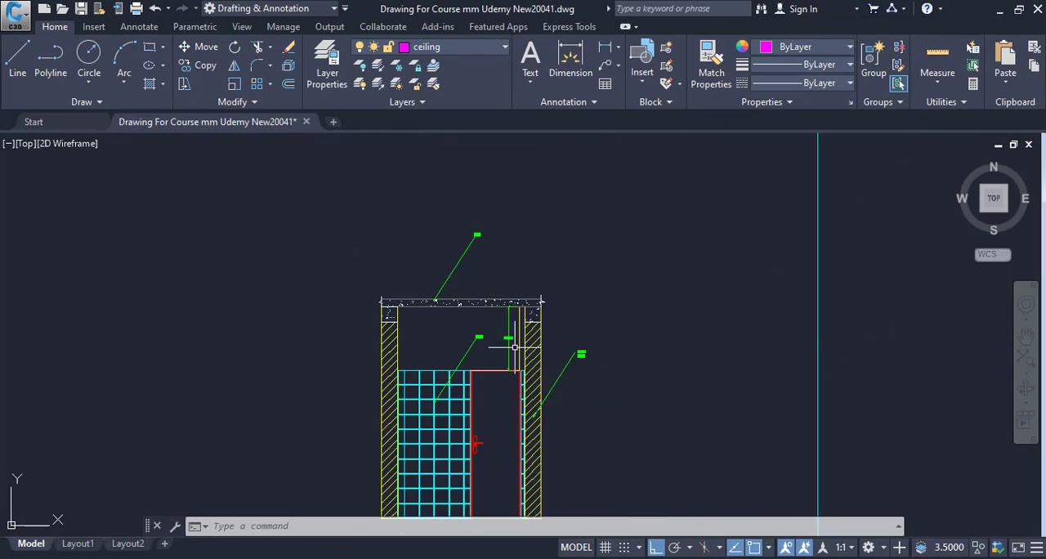
scroll(387, 305, down, 2)
drag(391, 305, 782, 315)
drag(479, 333, 578, 474)
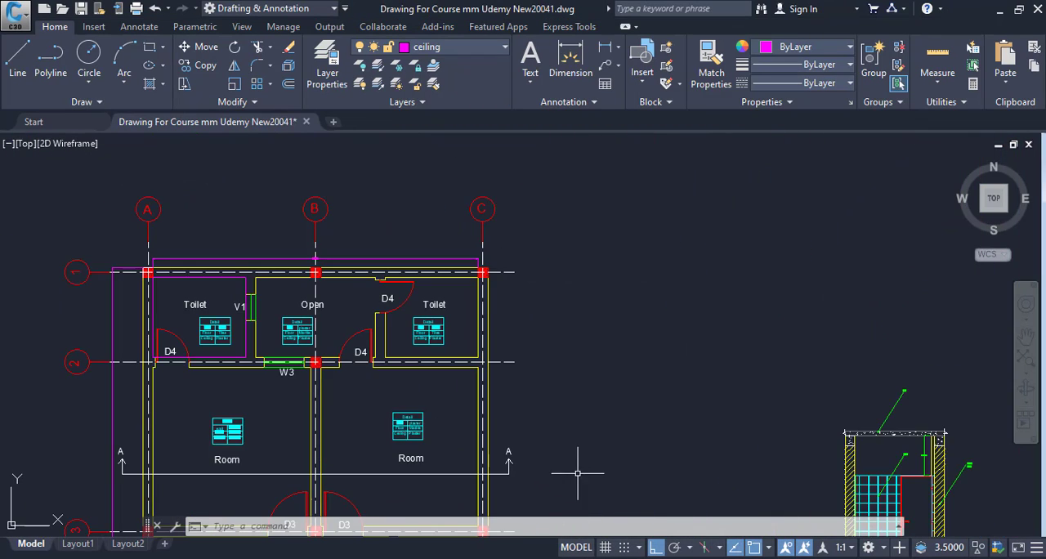
scroll(310, 318, up, 2)
drag(310, 318, 413, 332)
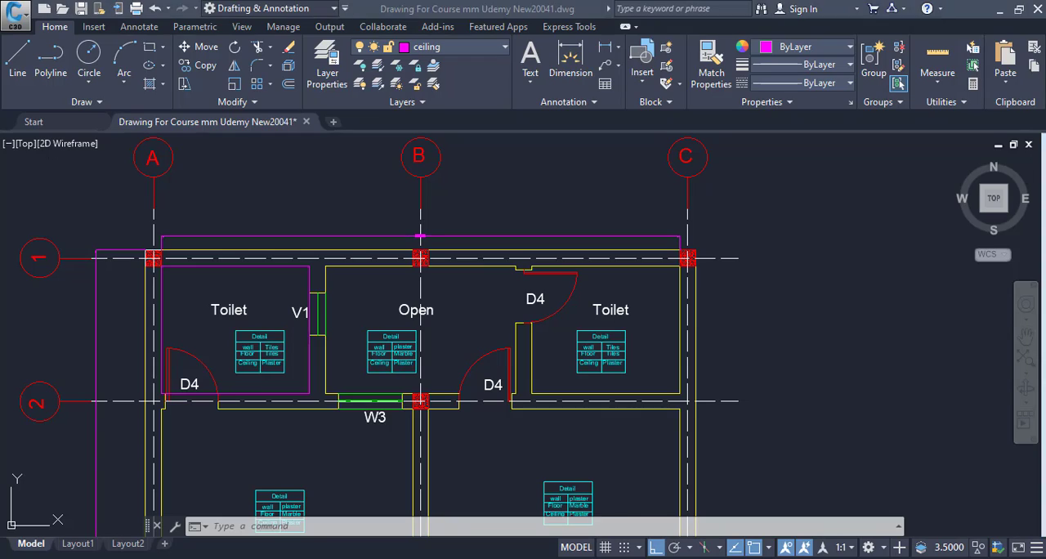
Switch to the Excel sheet and add "Deductions" as the description in row 7
key(alt+Tab)
text(Ded)
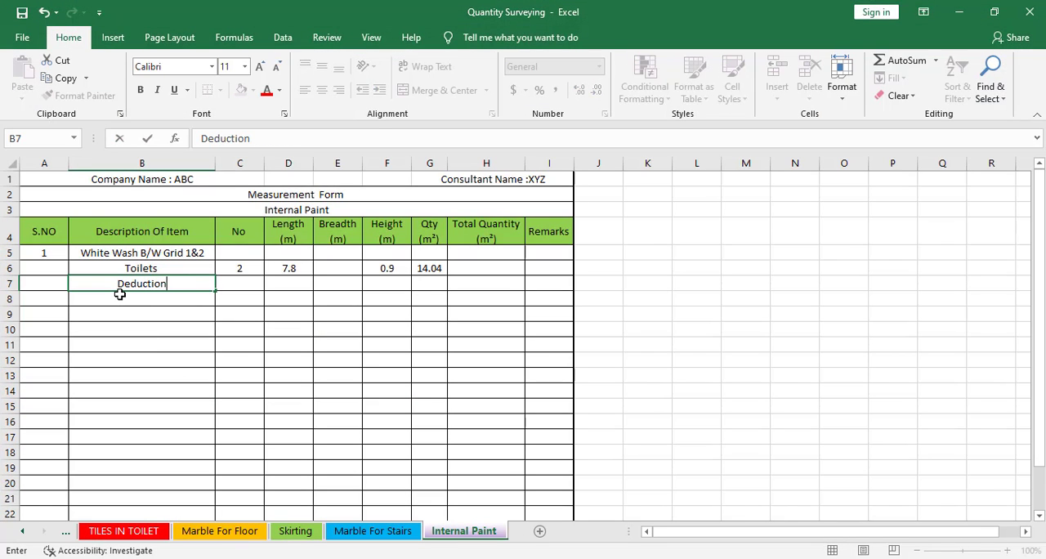
key(Return)
key(Return)
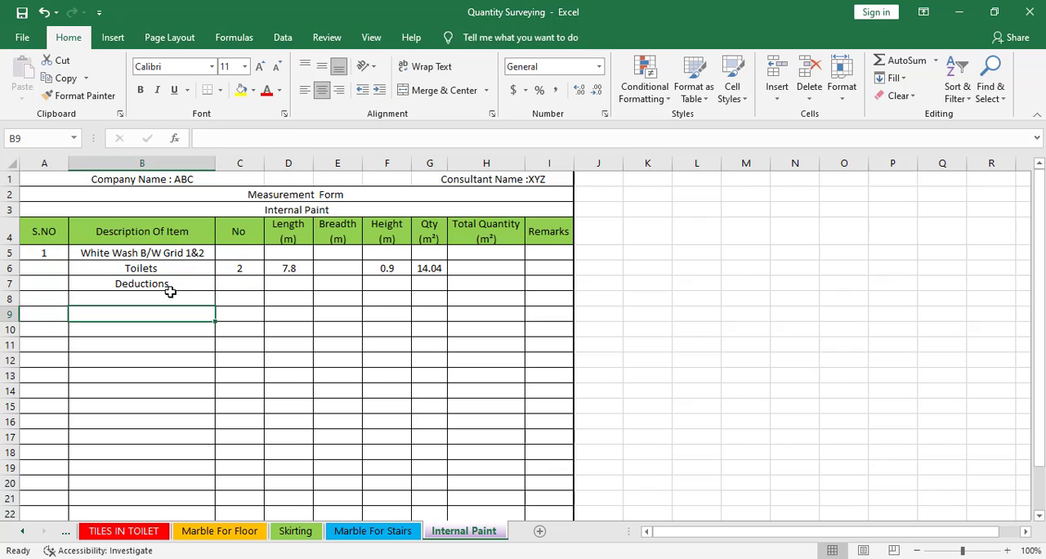
Add a V1 deduction entry in row 8 with -1 as its number
click(232, 286)
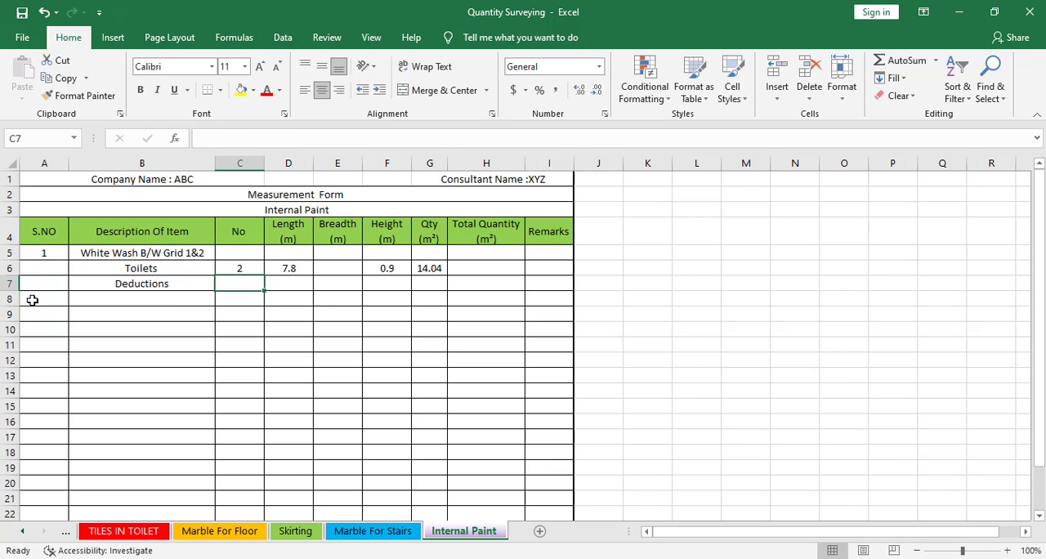
click(145, 300)
text(V)
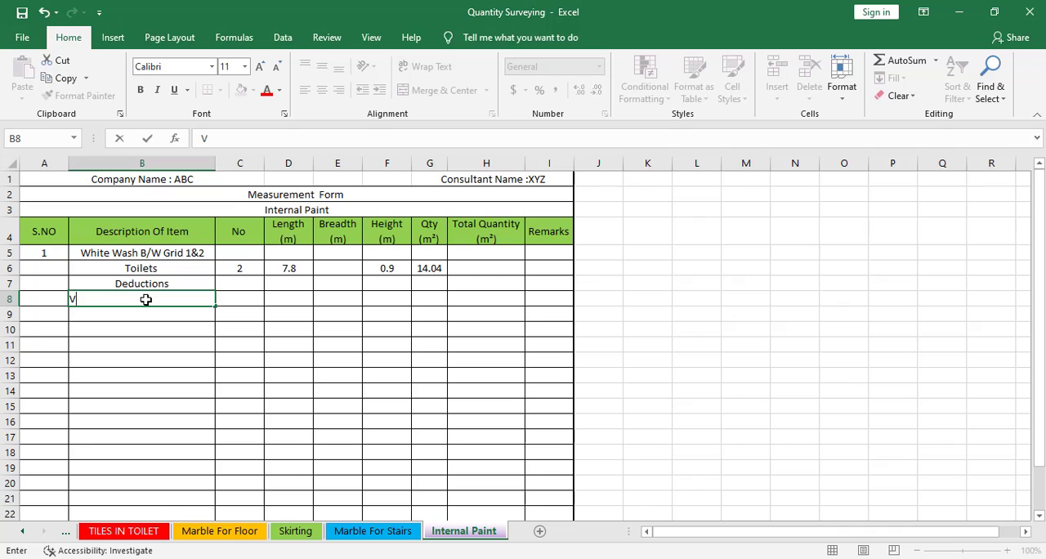
text(1)
key(Tab)
text(-1)
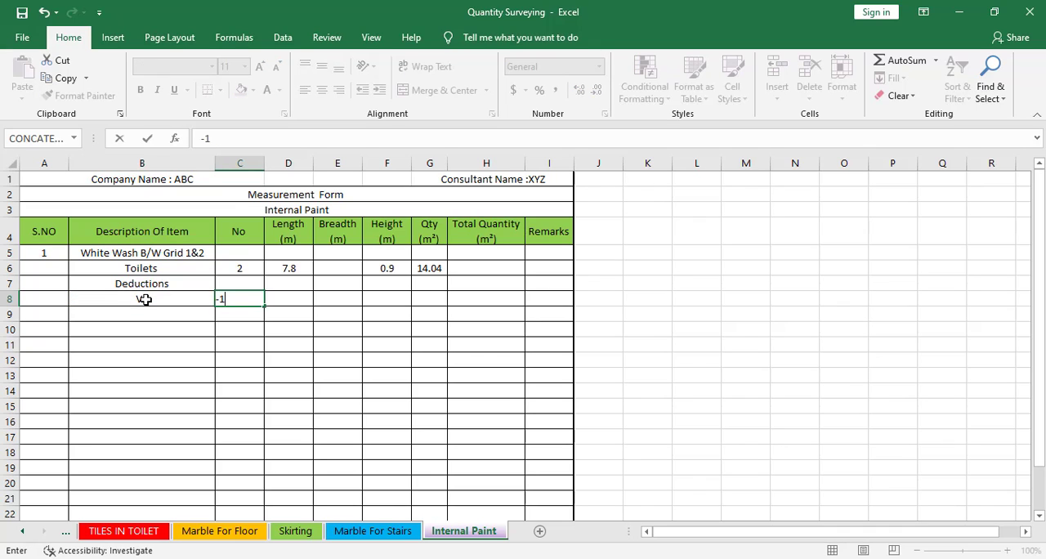
key(Tab)
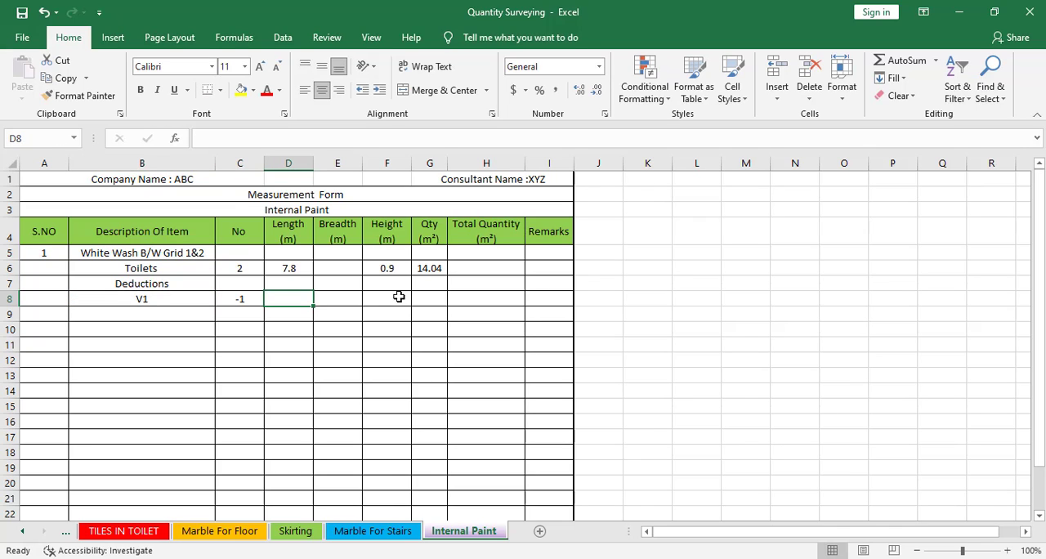
click(323, 304)
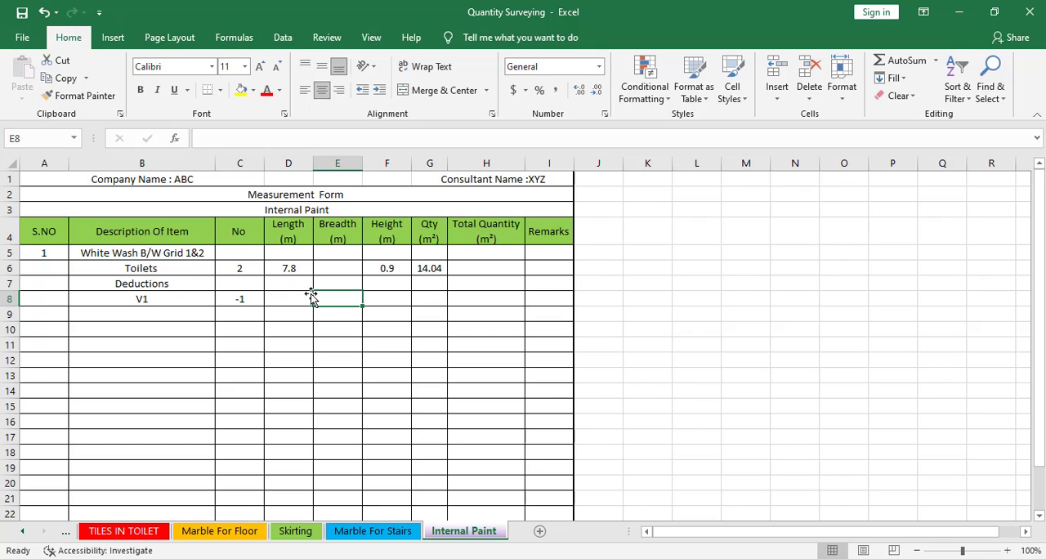
Switch to the AutoCAD drawing and look up V1's width and height in the Doors and Windows Schedule
click(818, 558)
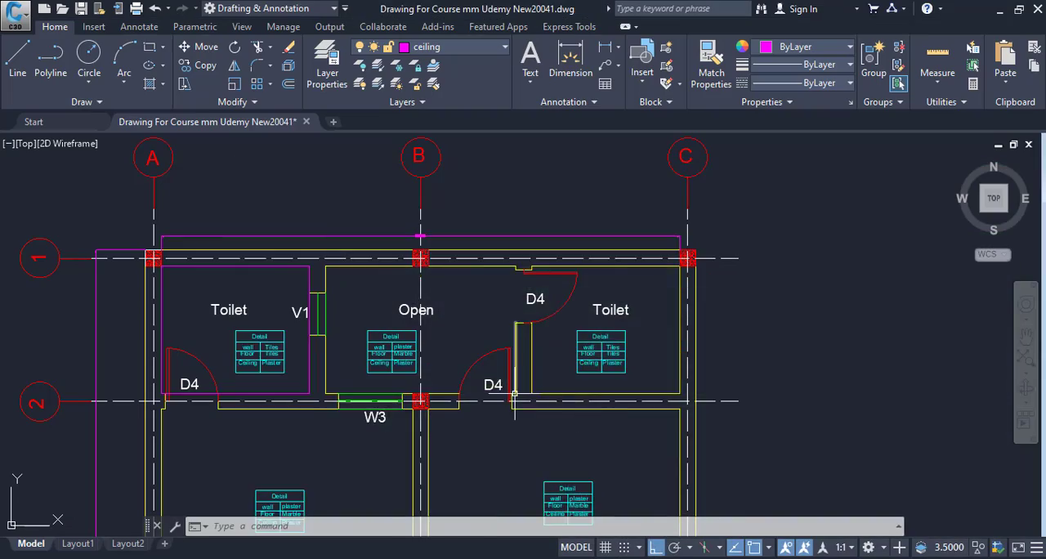
scroll(719, 452, down, 6)
drag(719, 453, 938, 386)
scroll(385, 392, up, 8)
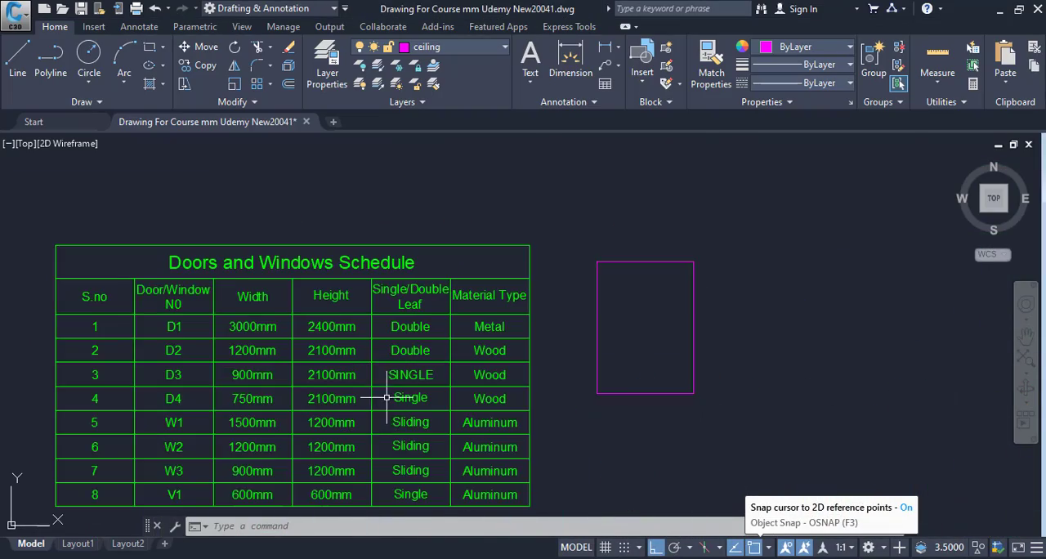
drag(290, 364, 479, 381)
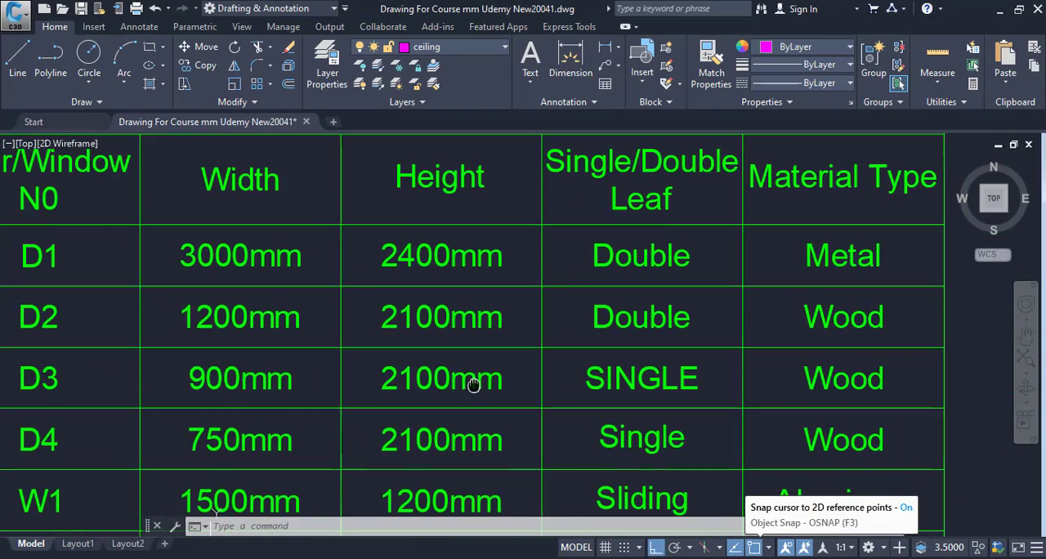
mouse_move(427, 353)
mouse_down()
mouse_move(593, 353)
mouse_move(605, 174)
mouse_move(624, 112)
mouse_up()
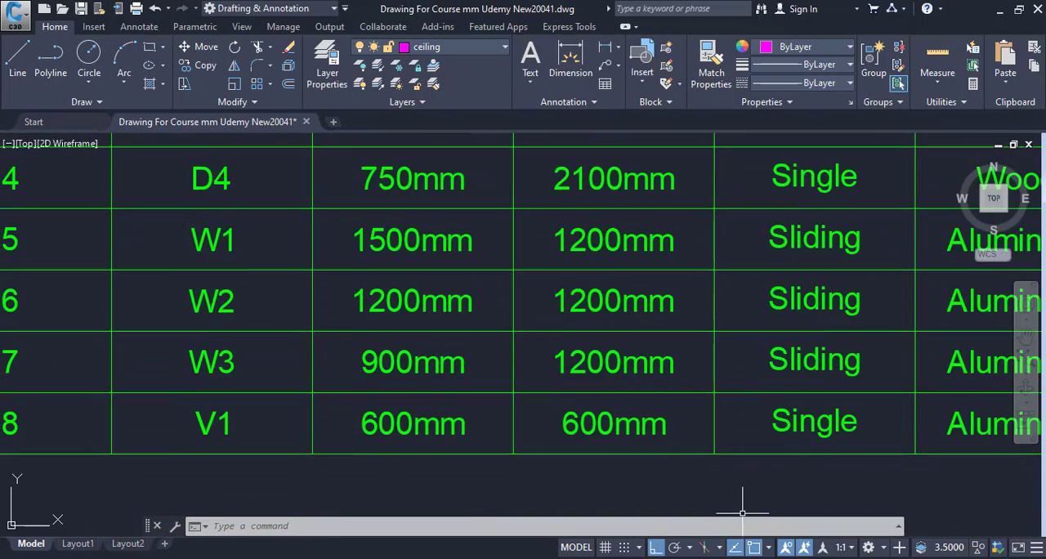
Return to the Excel measurement form and enter a length of 0.6 and a height of 0.6 for V1
mouse_move(814, 554)
click(814, 506)
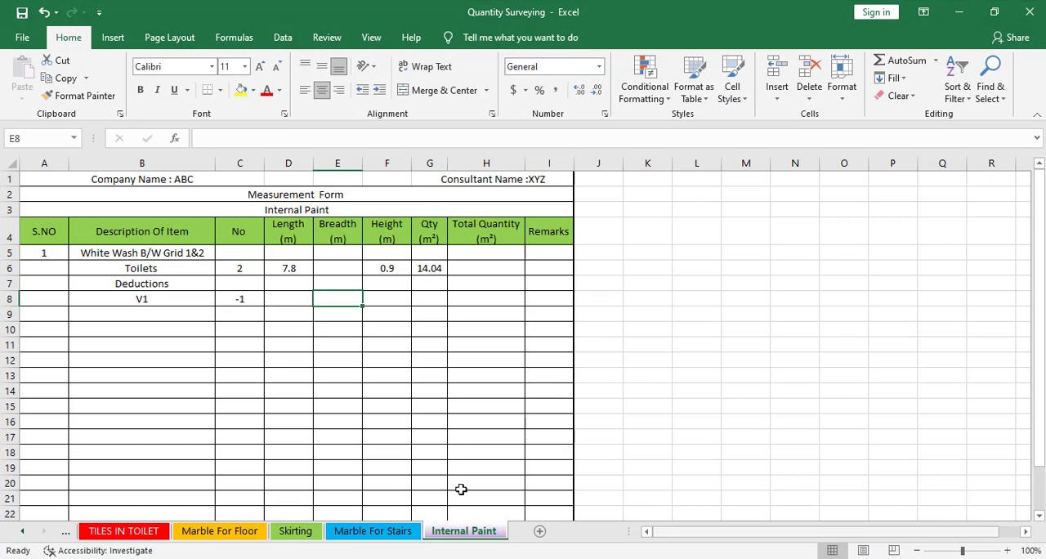
click(301, 297)
text(.6)
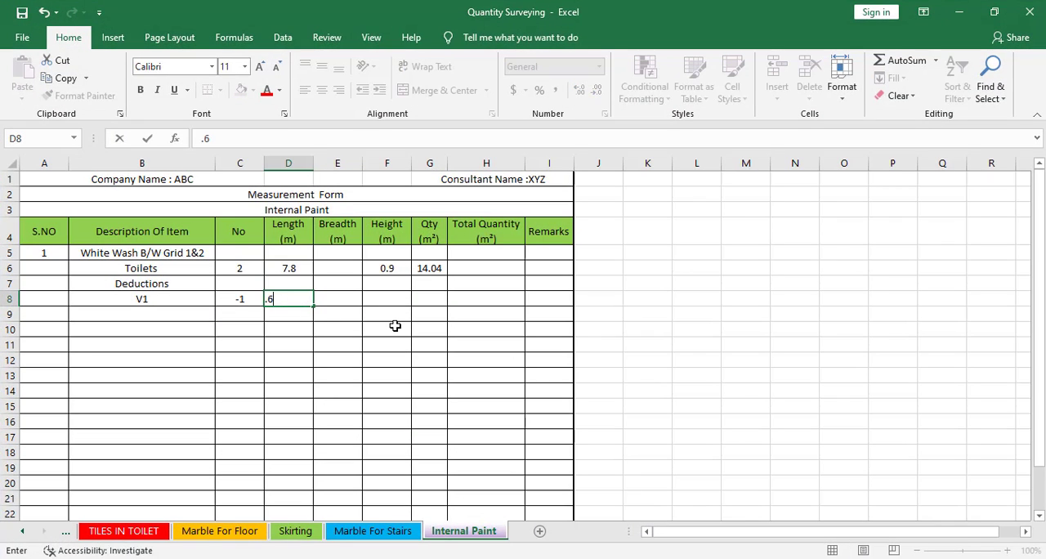
click(389, 296)
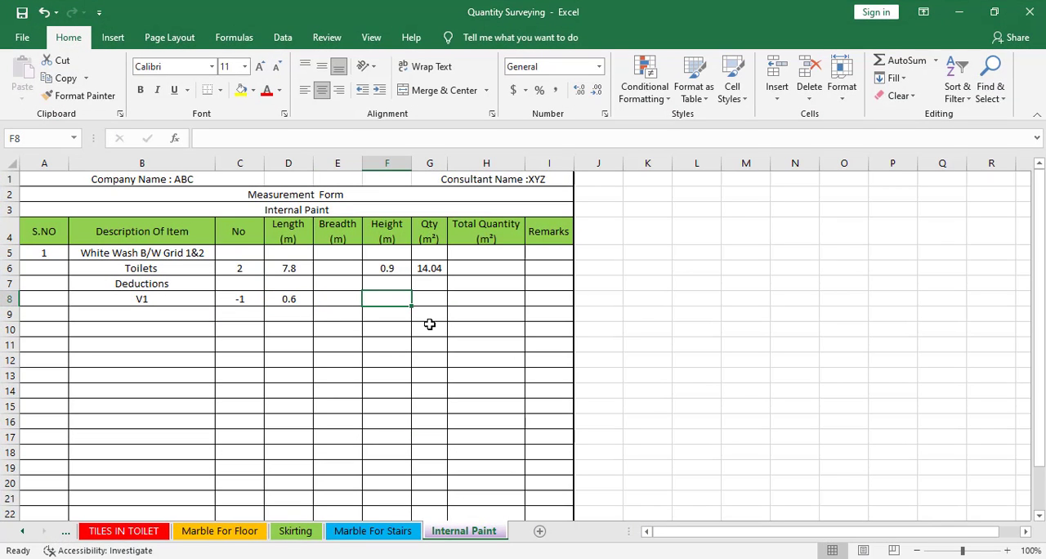
text(.)
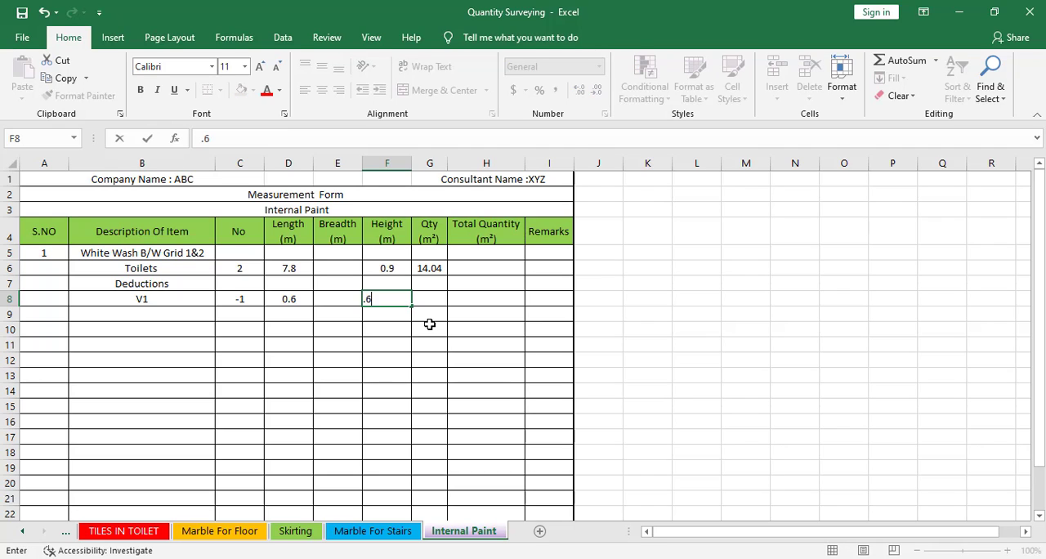
text(6)
click(389, 360)
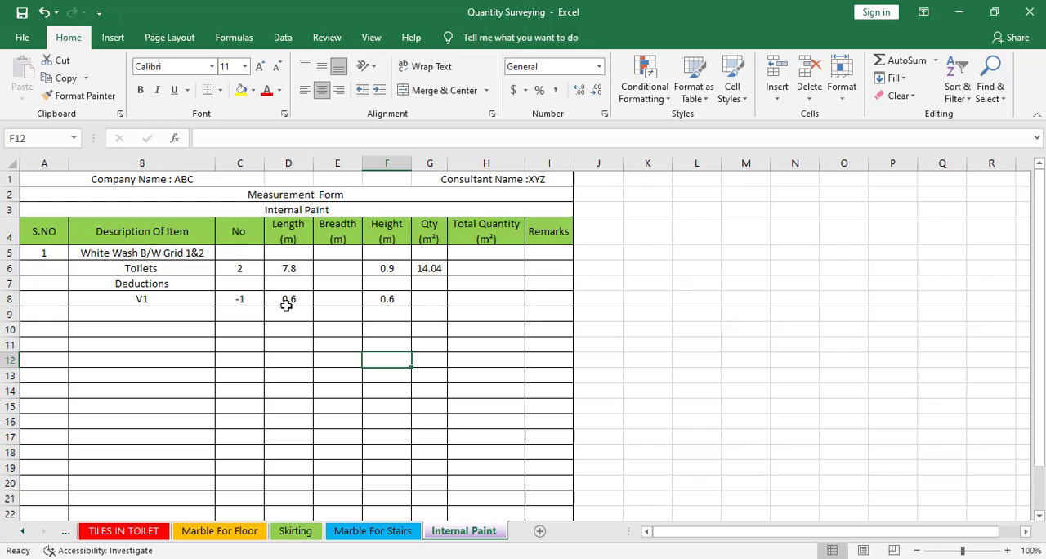
Fill the Toilets quantity formula from G6 down to the V1 row in G8
click(439, 263)
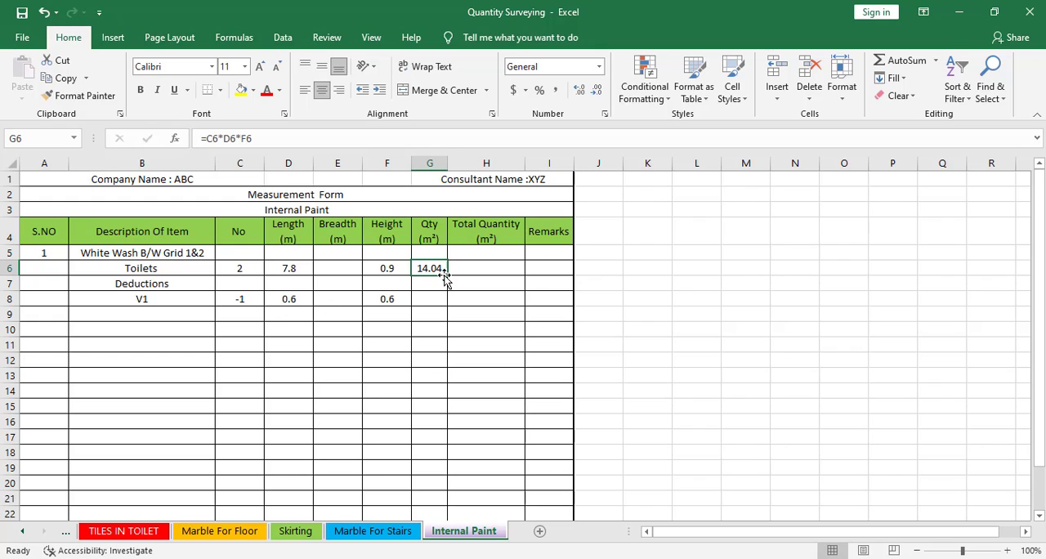
drag(445, 276, 442, 306)
click(445, 303)
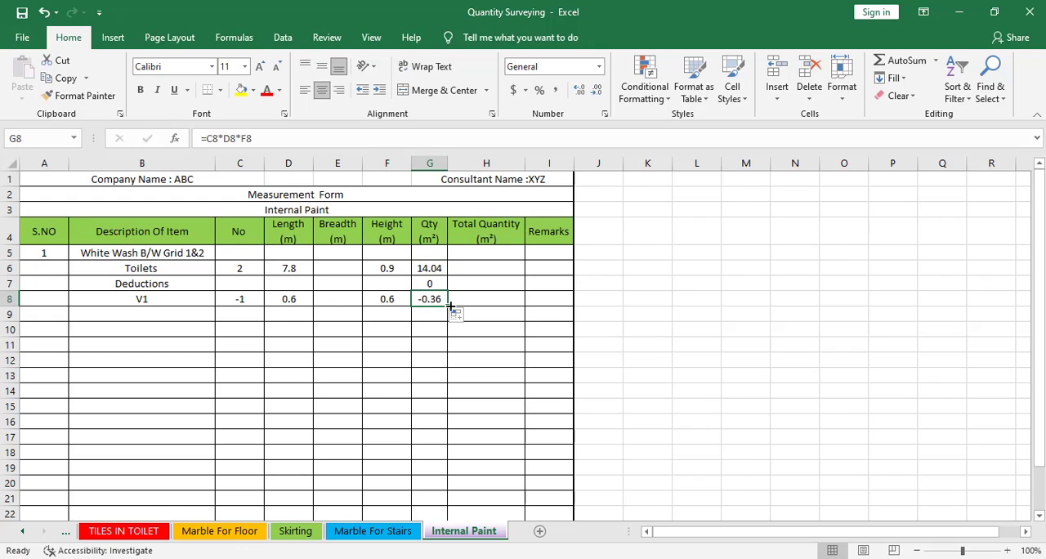
Copy the "White Wash B/W Grid 1&2" heading from B5 into B9
click(147, 315)
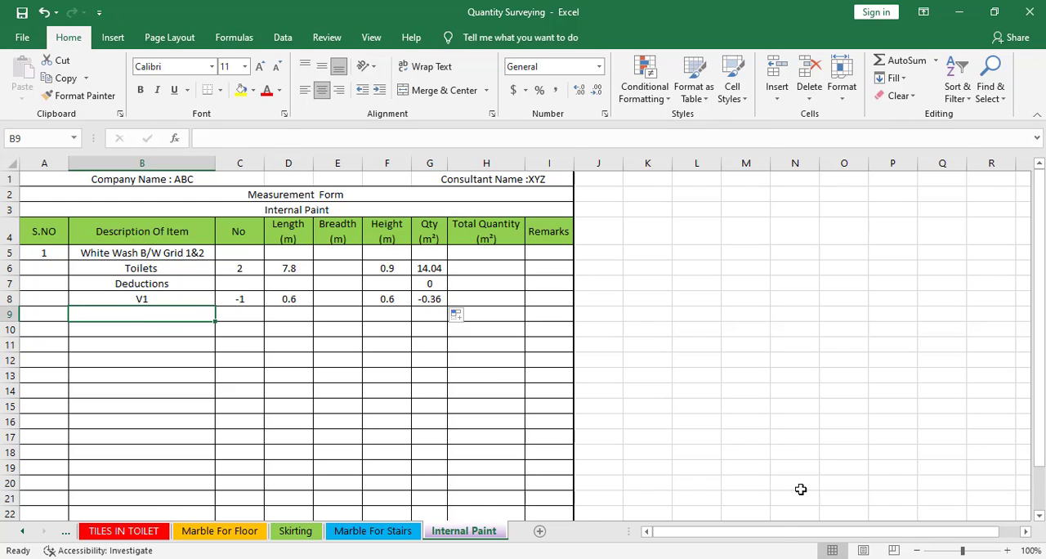
click(108, 256)
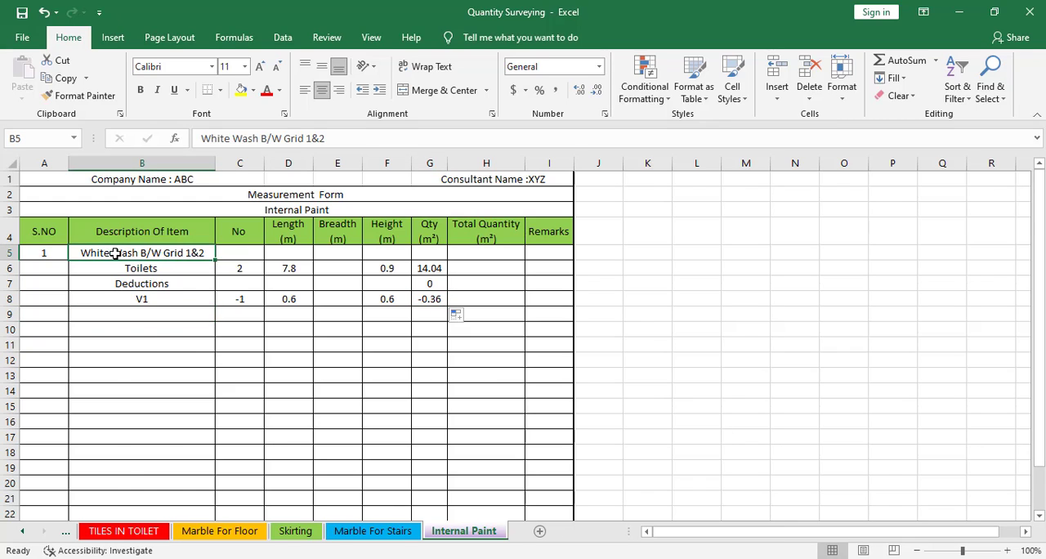
right_click(109, 256)
click(143, 239)
click(141, 302)
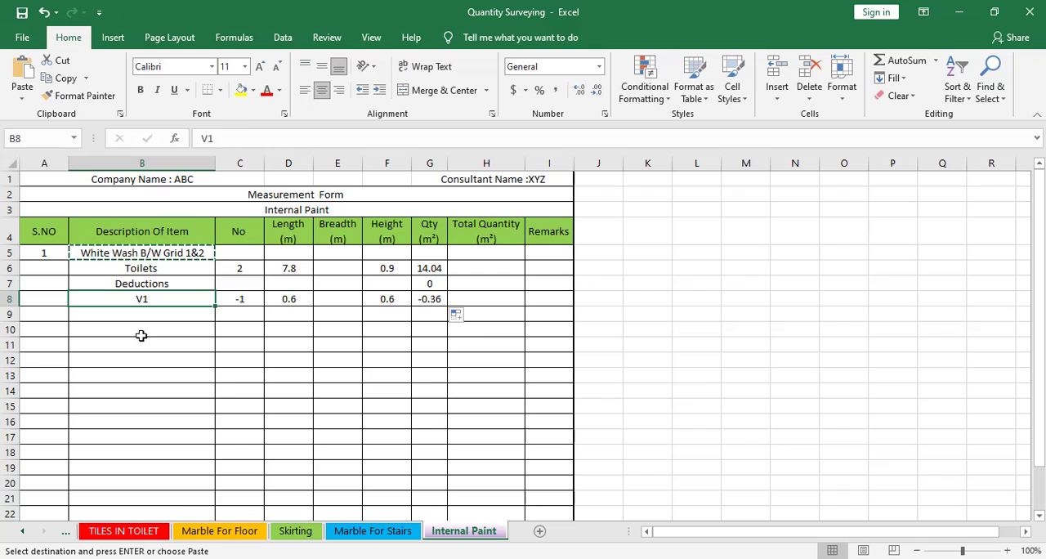
click(133, 327)
click(131, 314)
right_click(130, 315)
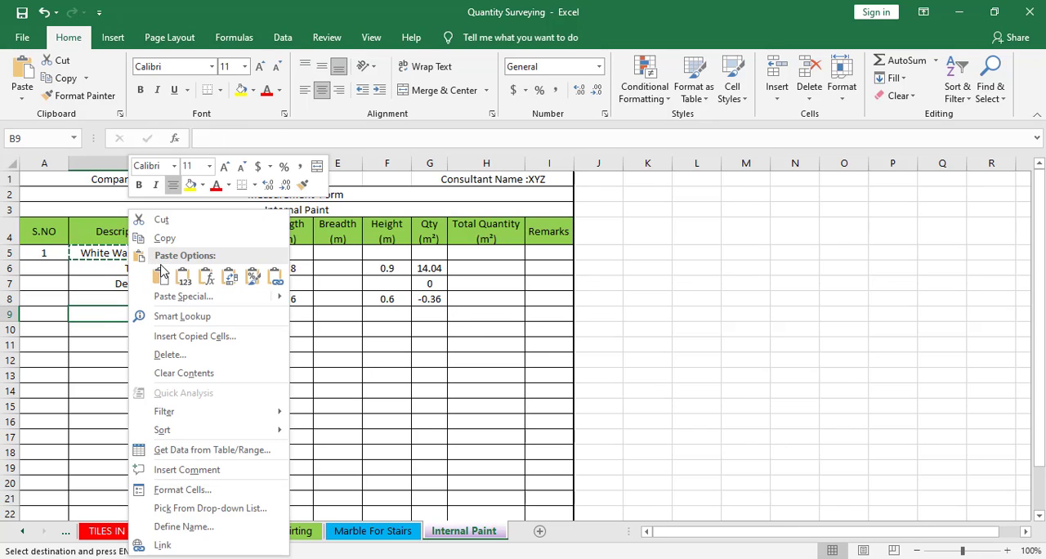
click(160, 276)
Change the copied heading in B9 to "Weather Sheild B/W Grid 1&2" and give it serial number 2
double_click(125, 318)
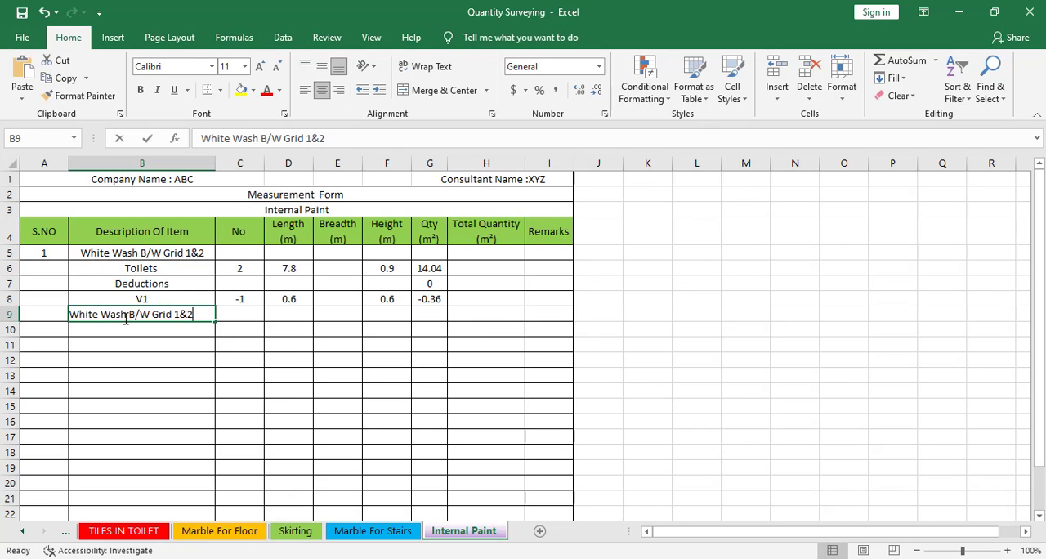
drag(31, 313, 21, 313)
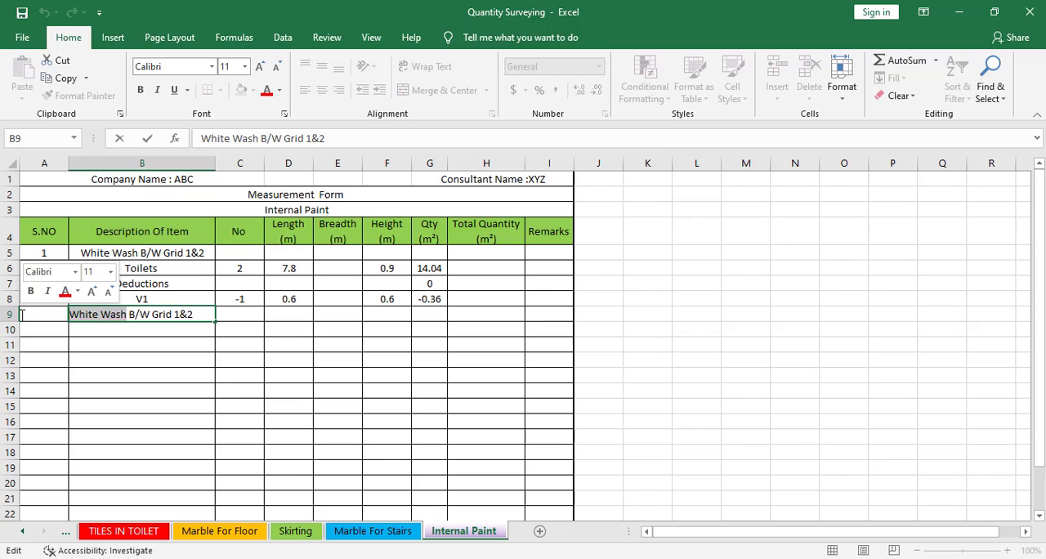
text(W)
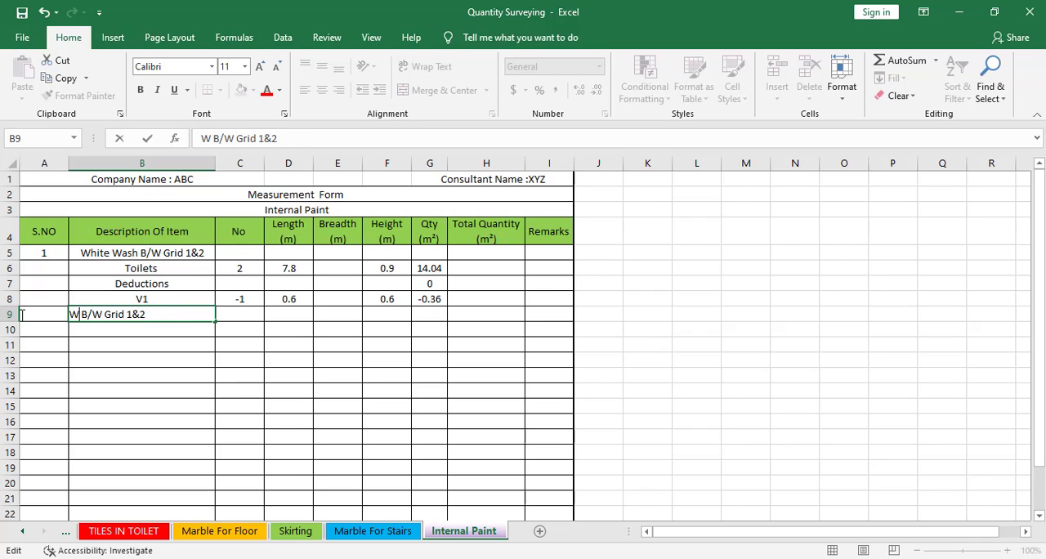
text(eathe)
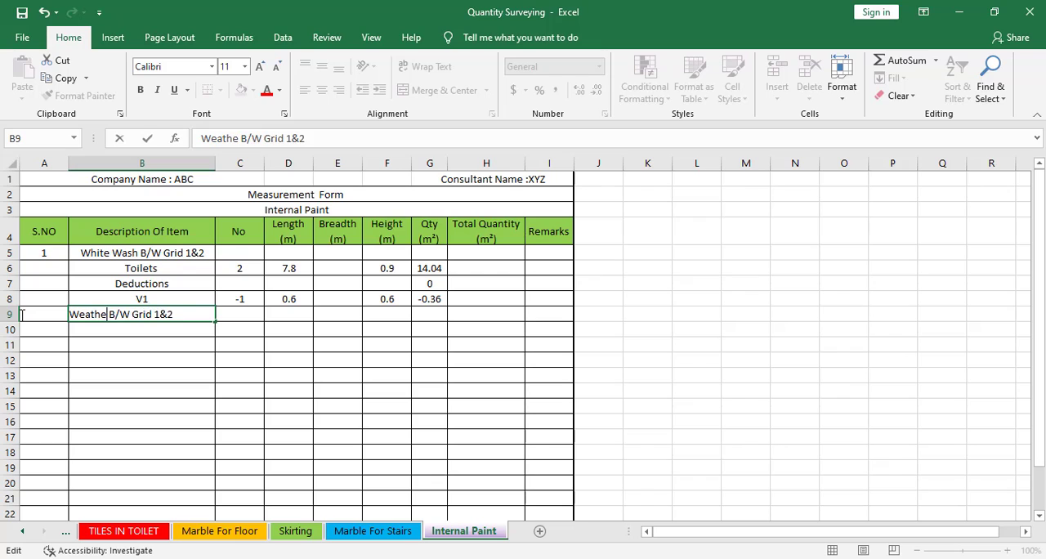
text(r Sheild)
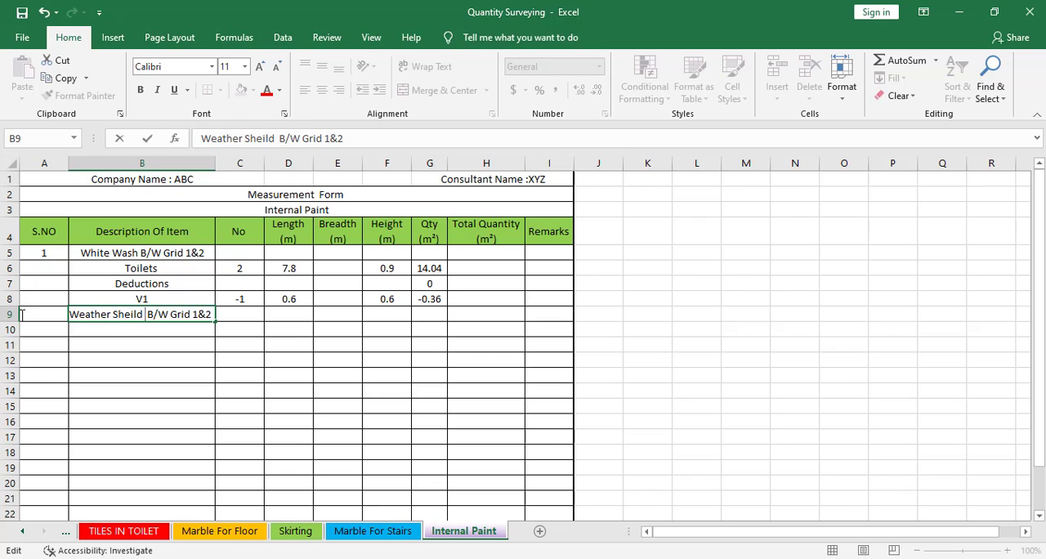
key(BackSpace)
key(Return)
click(44, 311)
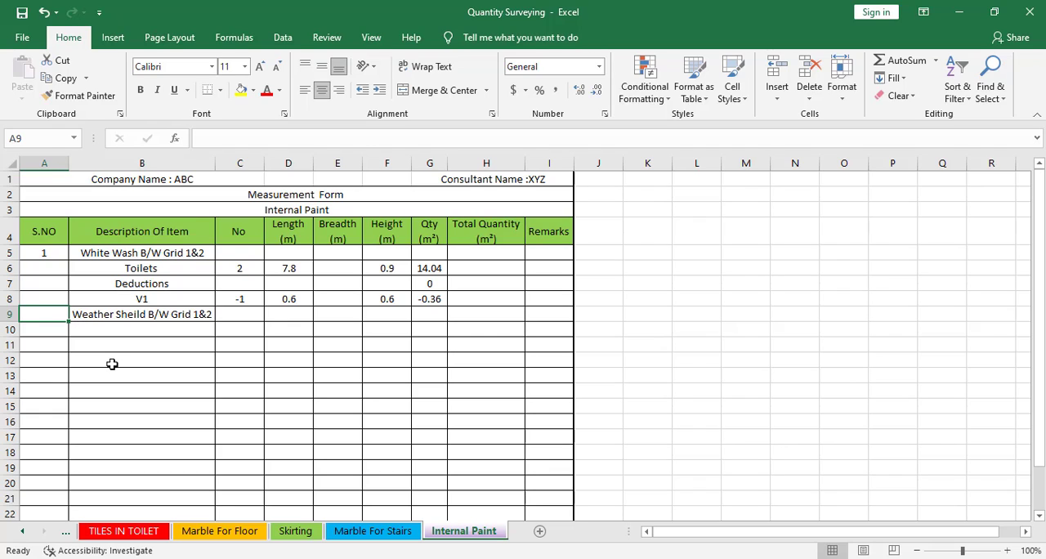
text(2)
Add "Open Area" as the description in row 10 with 1 as its number
click(129, 332)
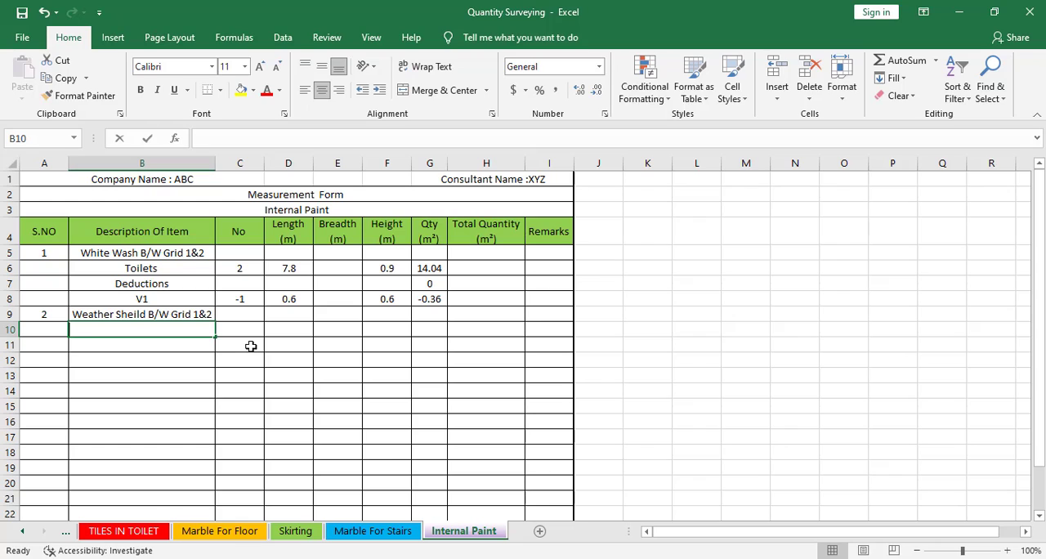
text(Open Area)
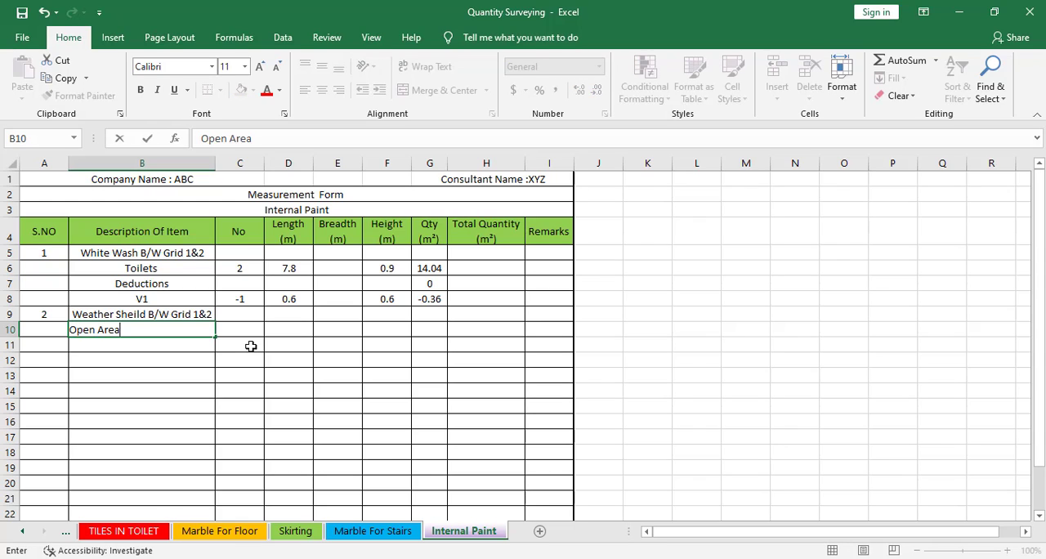
click(250, 330)
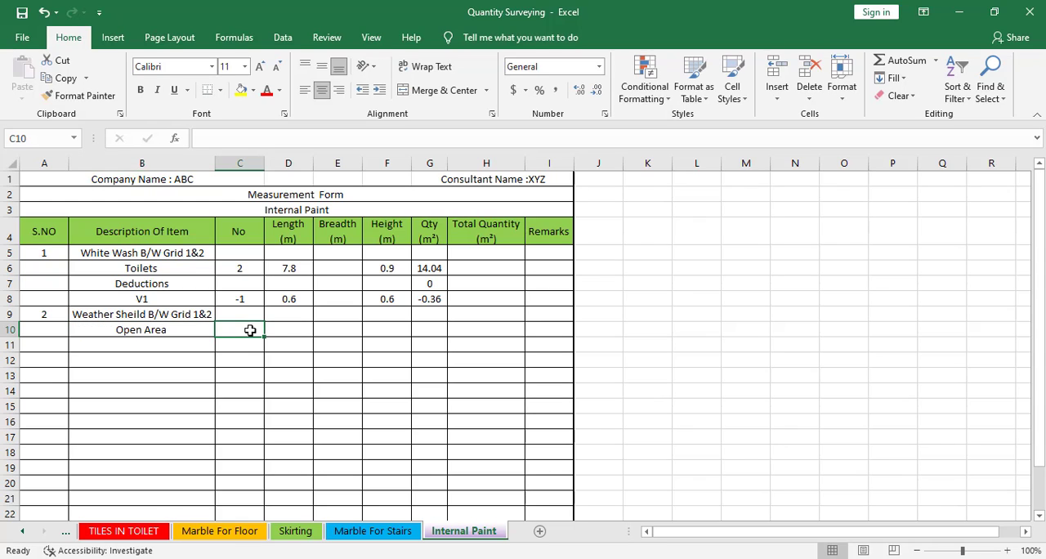
text(1)
key(Tab)
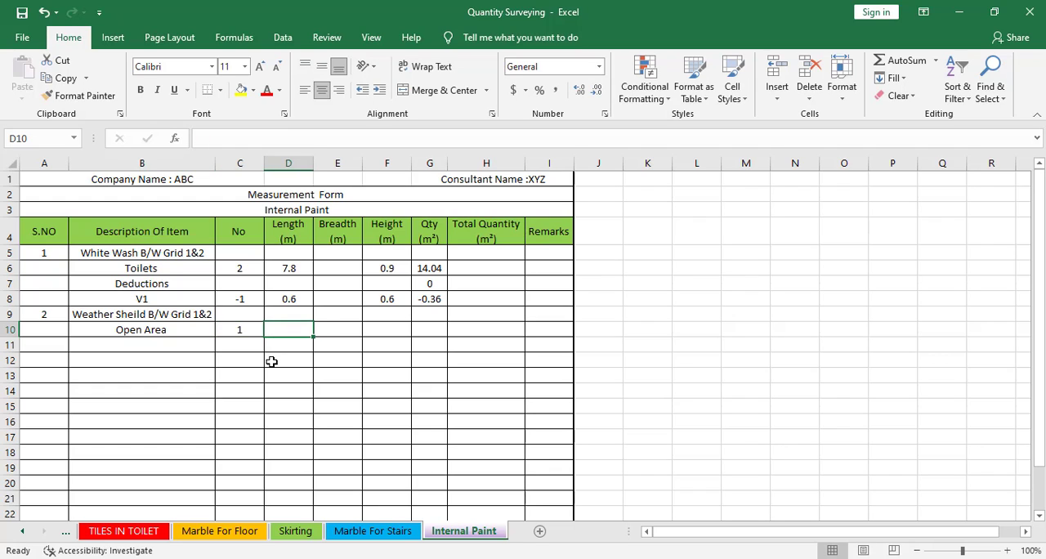
Switch to the CAD drawing and draw a 2700 by 1800 rectangle along the inner walls of the Open area between grids 1 and 2
key(alt+Tab)
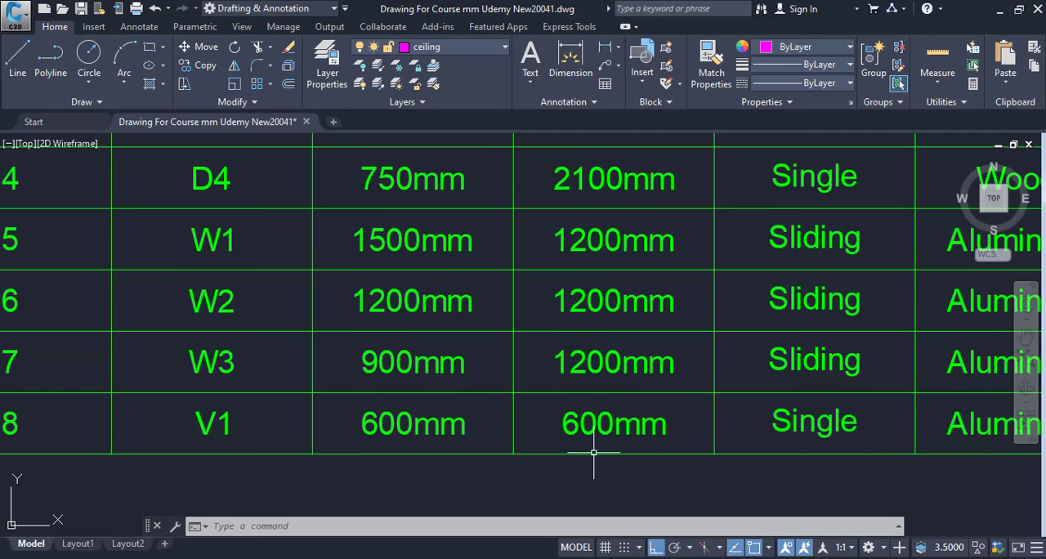
scroll(593, 453, down, 12)
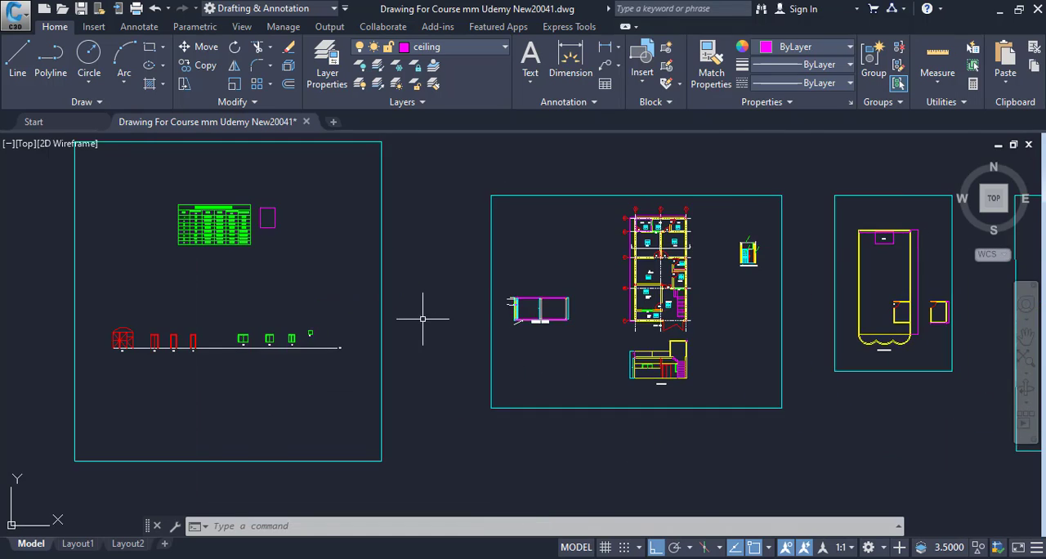
scroll(612, 338, up, 6)
scroll(440, 241, up, 4)
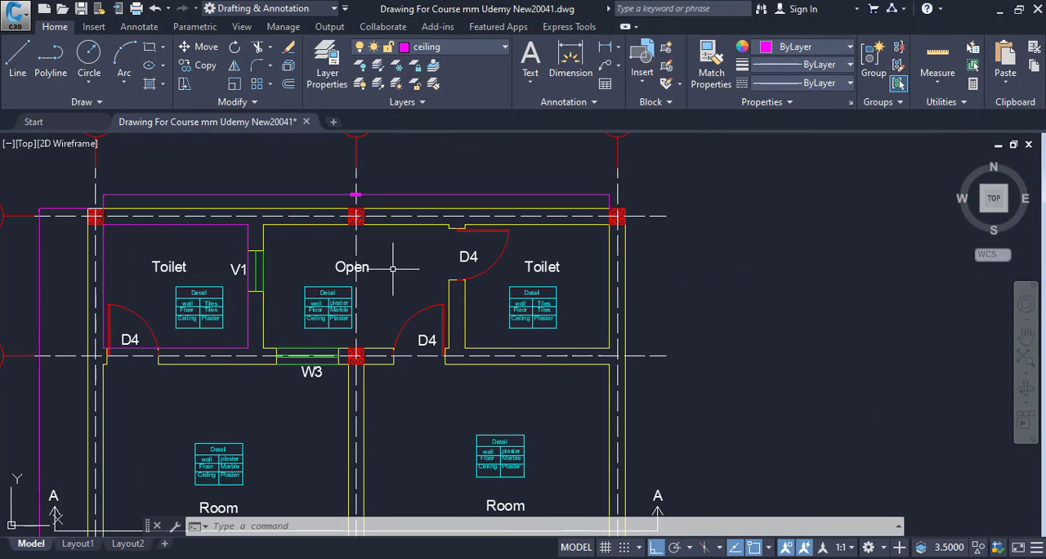
drag(366, 271, 304, 294)
key(Escape)
key(Escape)
text(rec)
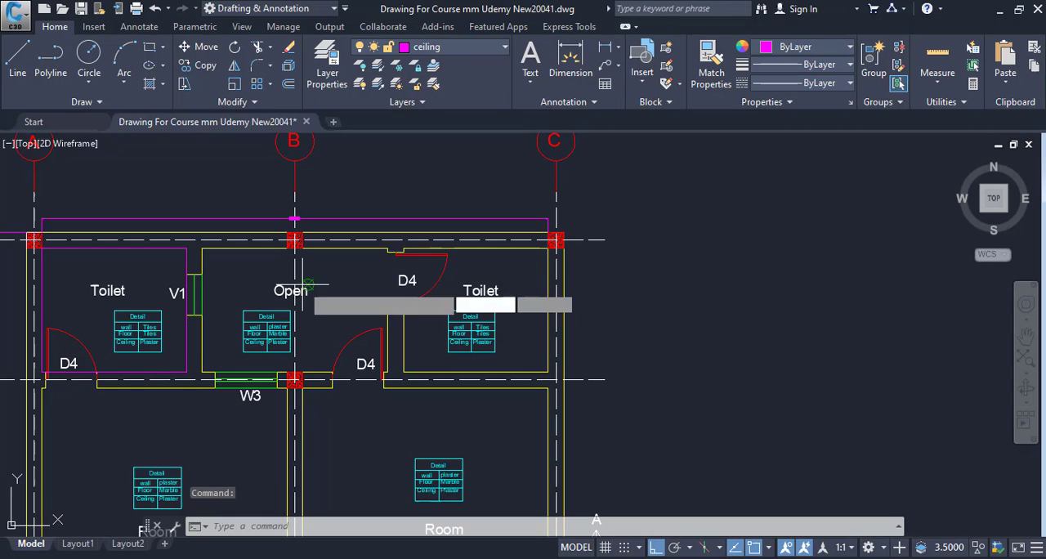
key(Return)
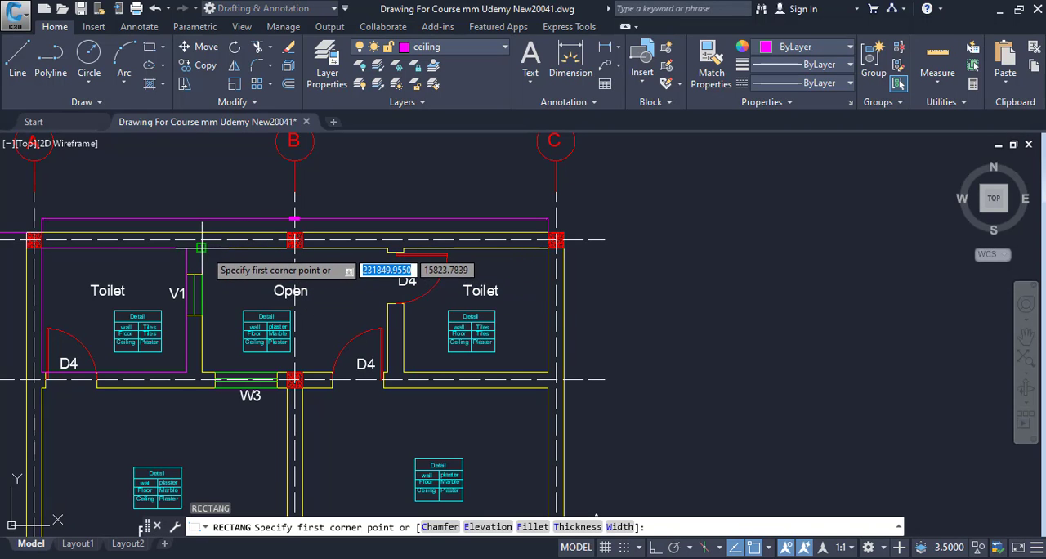
click(209, 245)
scroll(348, 337, up, 6)
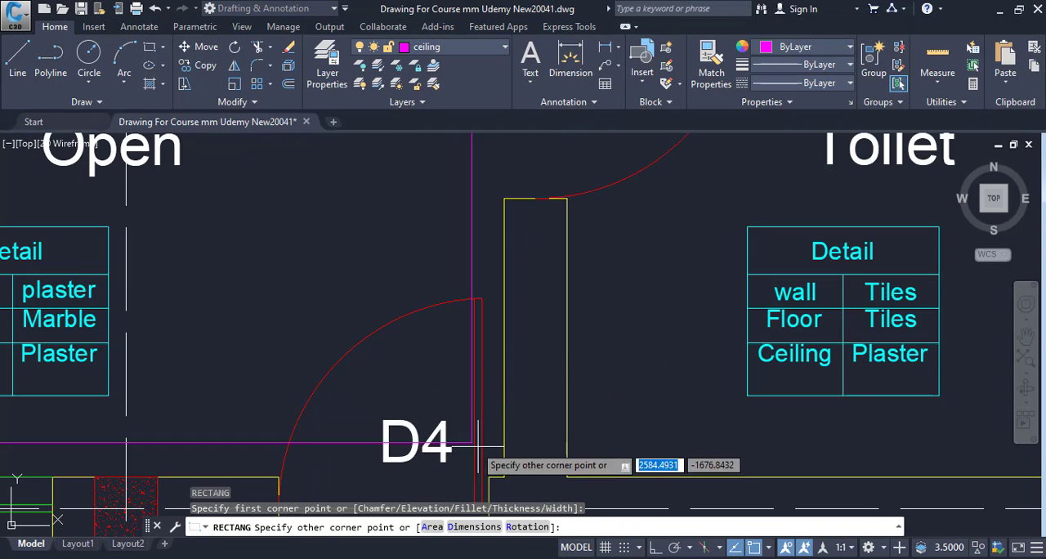
click(504, 477)
List the Open area rectangle's properties to get its perimeter and enter 9 as the Open Area length in D10 of the Excel form
click(429, 478)
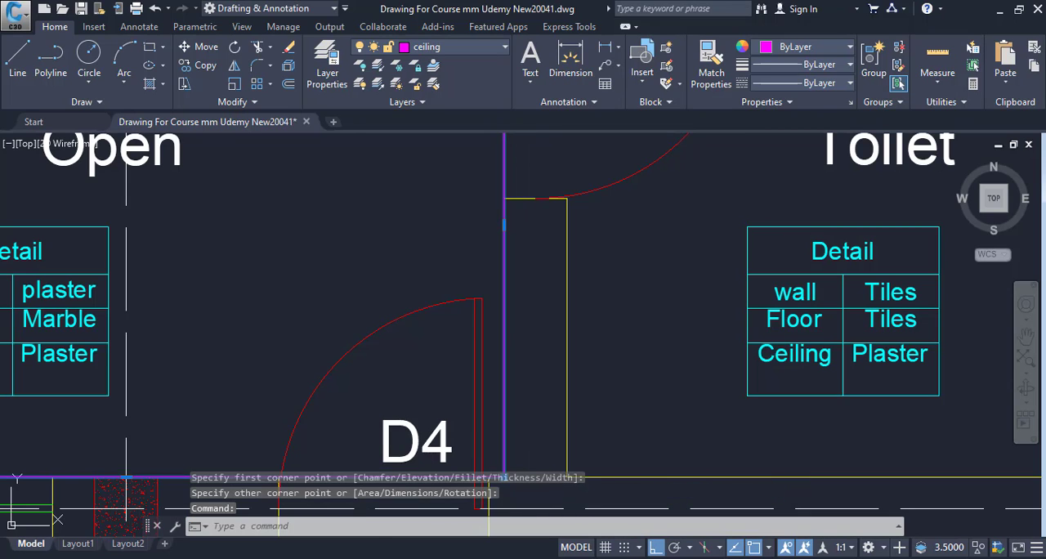
scroll(448, 372, down, 6)
text(li)
key(Return)
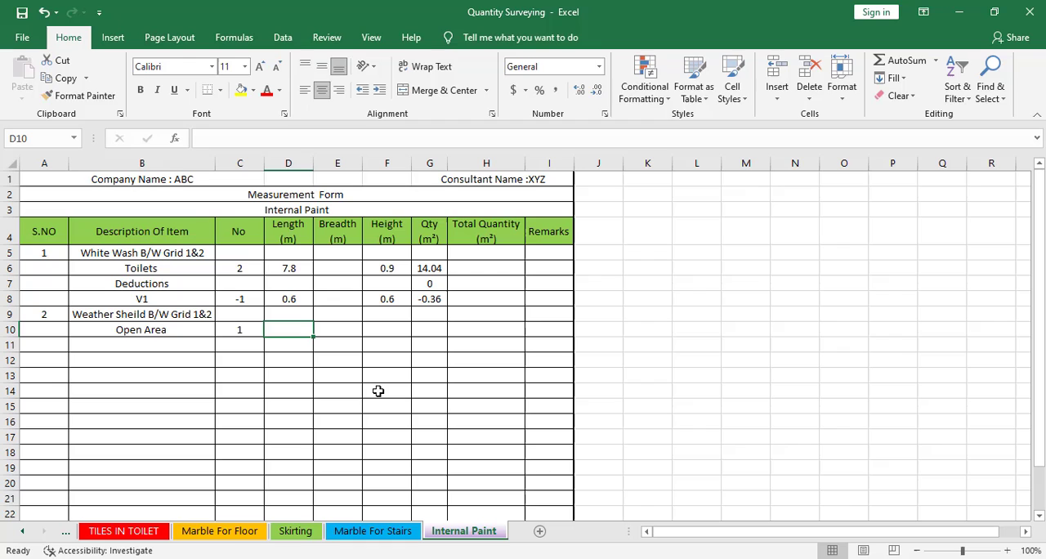
text(9)
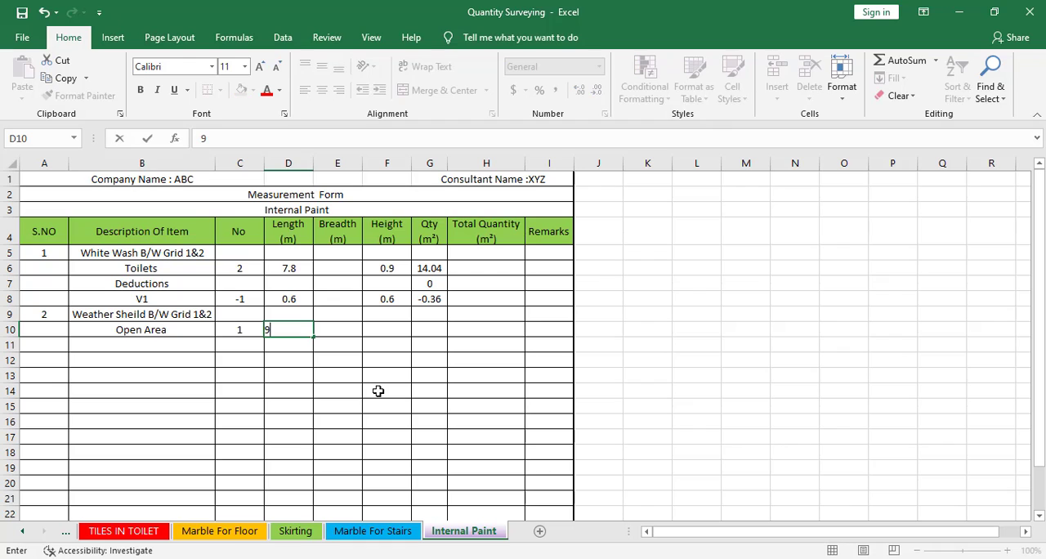
click(366, 335)
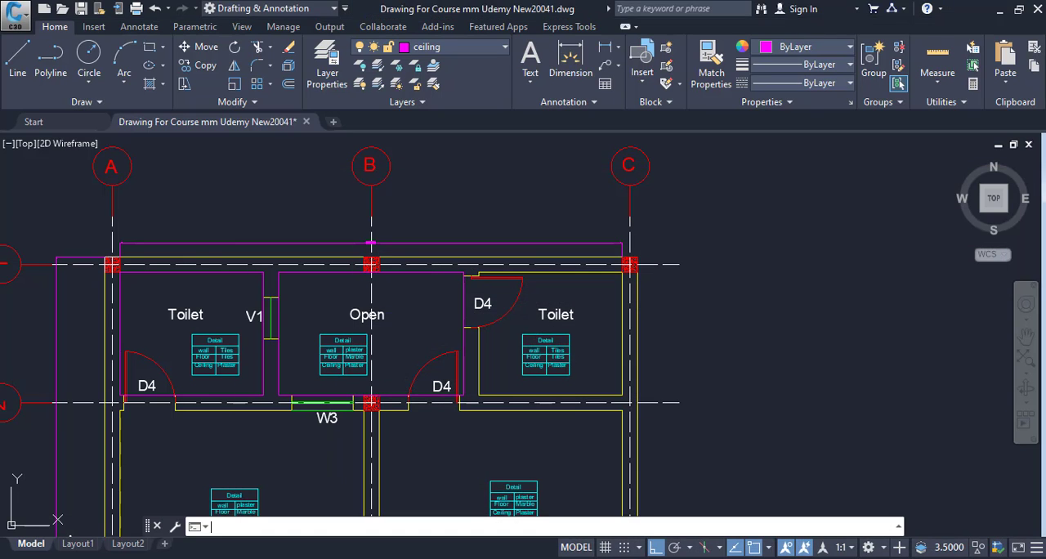
Return to the drawing and examine the skirting at the foot of the walls in Section At AA
scroll(229, 415, down, 5)
scroll(229, 415, up, 1)
scroll(231, 416, down, 4)
mouse_move(271, 399)
mouse_down()
mouse_move(567, 357)
mouse_move(709, 322)
mouse_up()
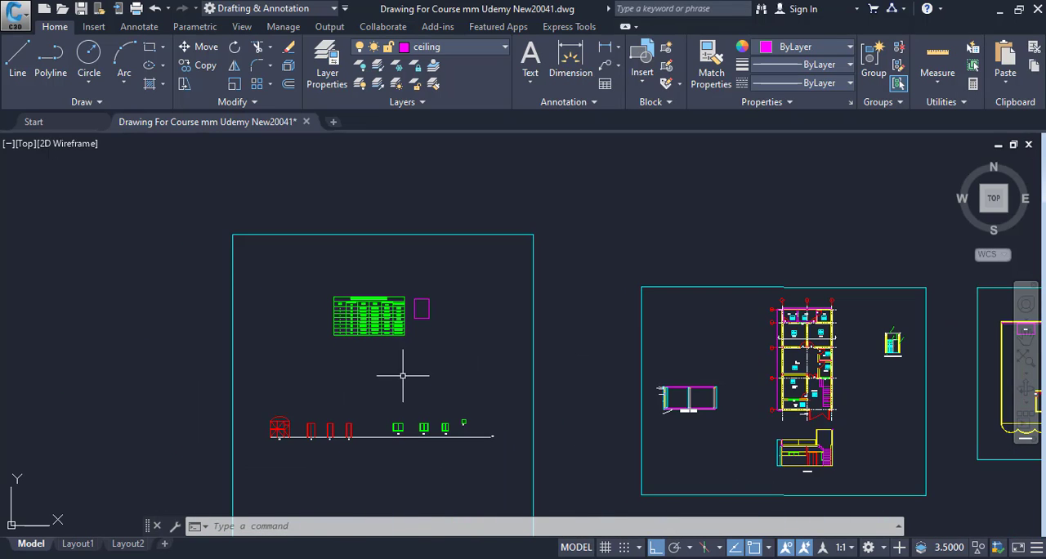
scroll(392, 374, down, 2)
scroll(557, 376, up, 6)
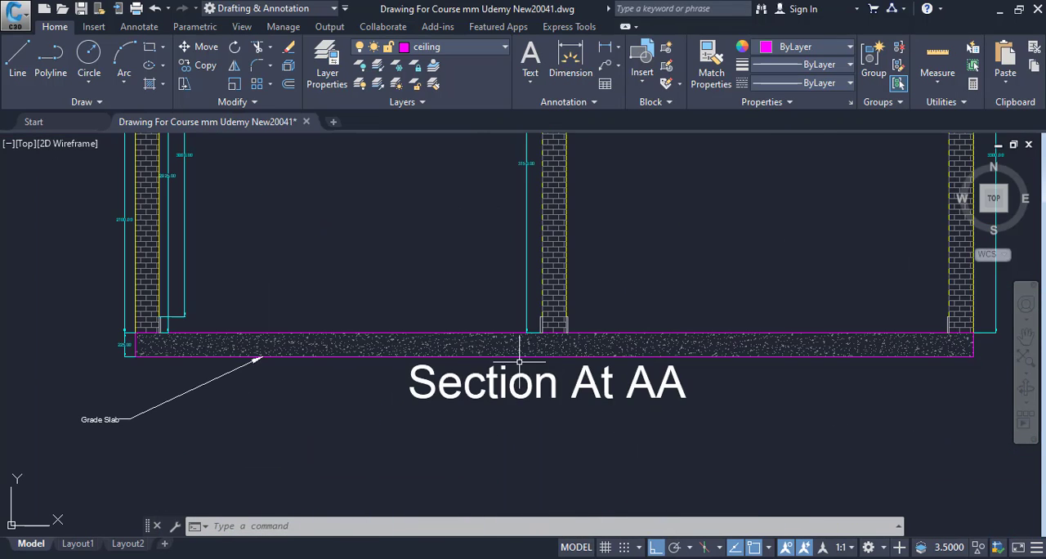
scroll(629, 351, up, 3)
scroll(572, 354, up, 4)
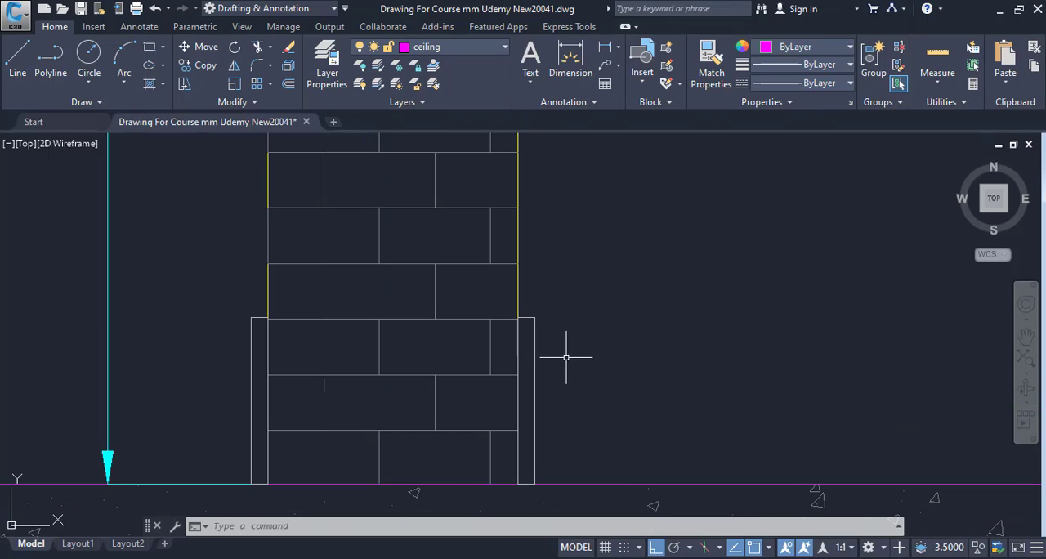
click(581, 286)
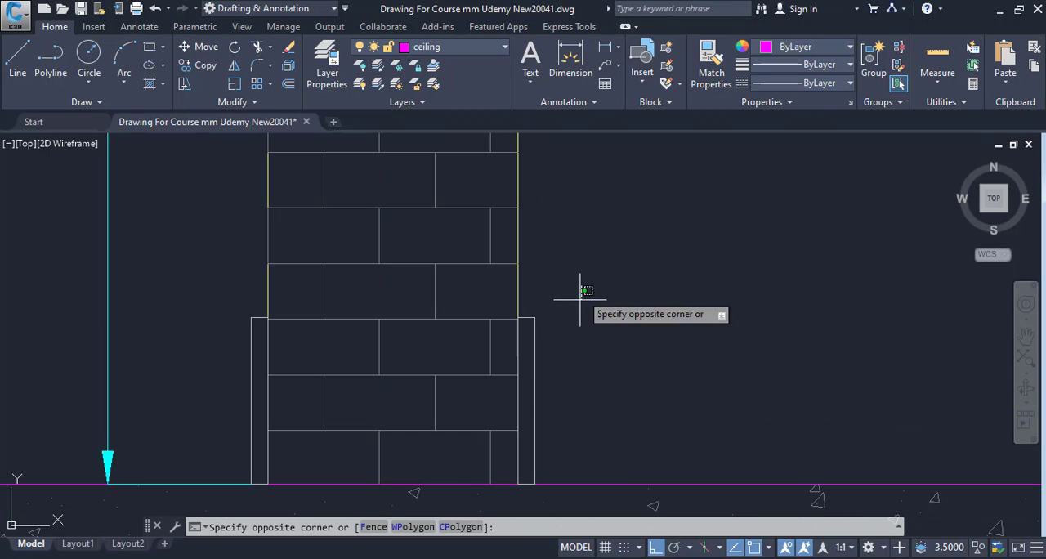
click(526, 484)
key(Escape)
key(Escape)
click(561, 315)
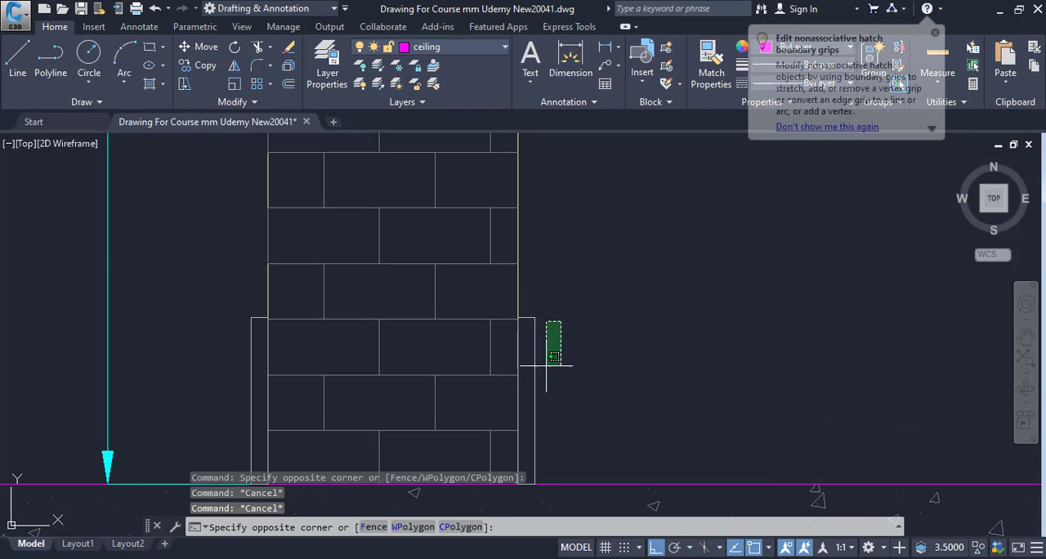
click(540, 397)
Examine the wall height dimension from the top of the skirting to the slab underside in Section At AA
scroll(567, 390, down, 2)
drag(567, 391, 442, 415)
mouse_move(414, 381)
mouse_down()
mouse_move(419, 445)
mouse_move(604, 362)
mouse_up()
scroll(421, 415, down, 6)
scroll(550, 373, down, 5)
scroll(455, 397, up, 10)
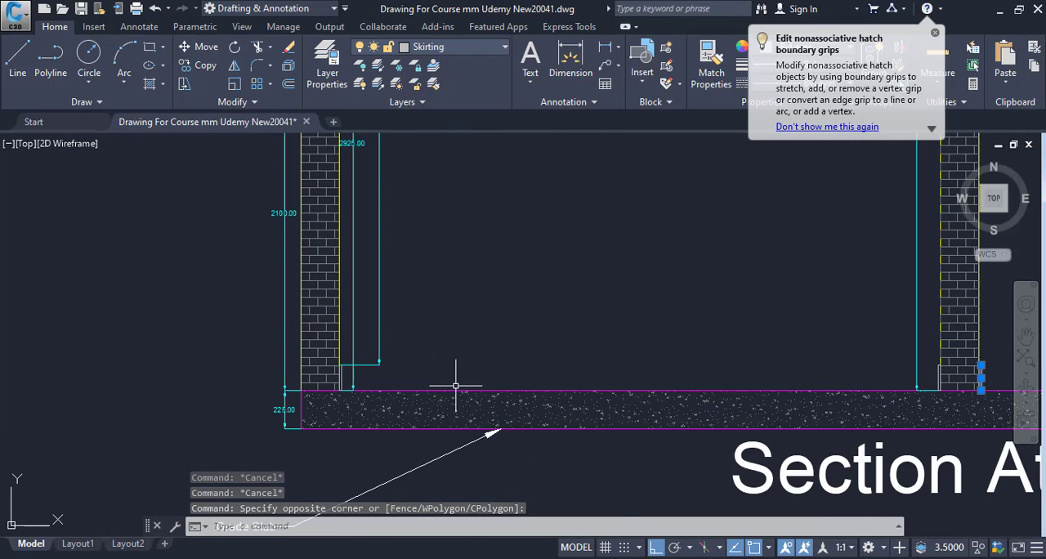
scroll(392, 420, up, 4)
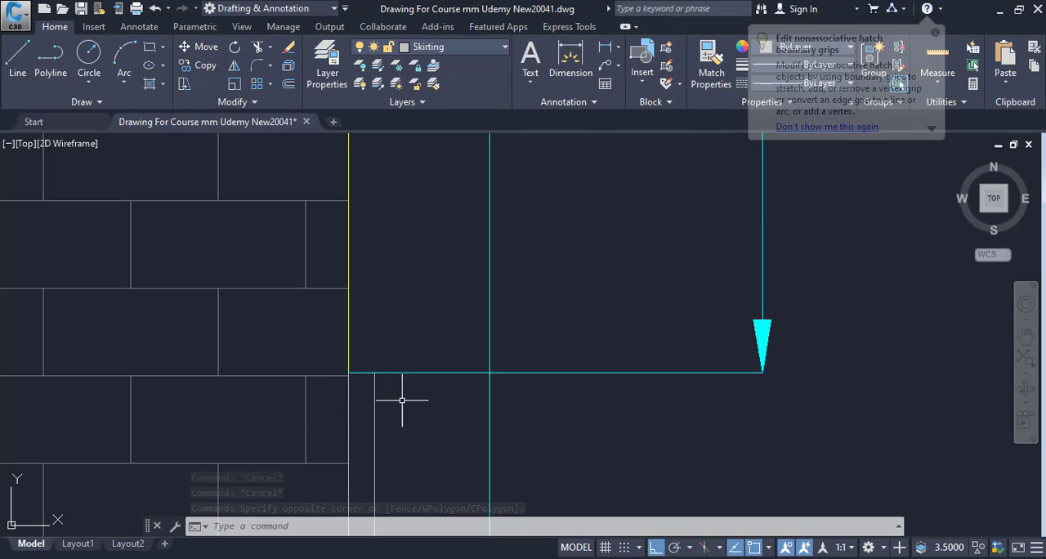
scroll(401, 401, down, 4)
scroll(413, 397, down, 6)
drag(414, 407, 420, 477)
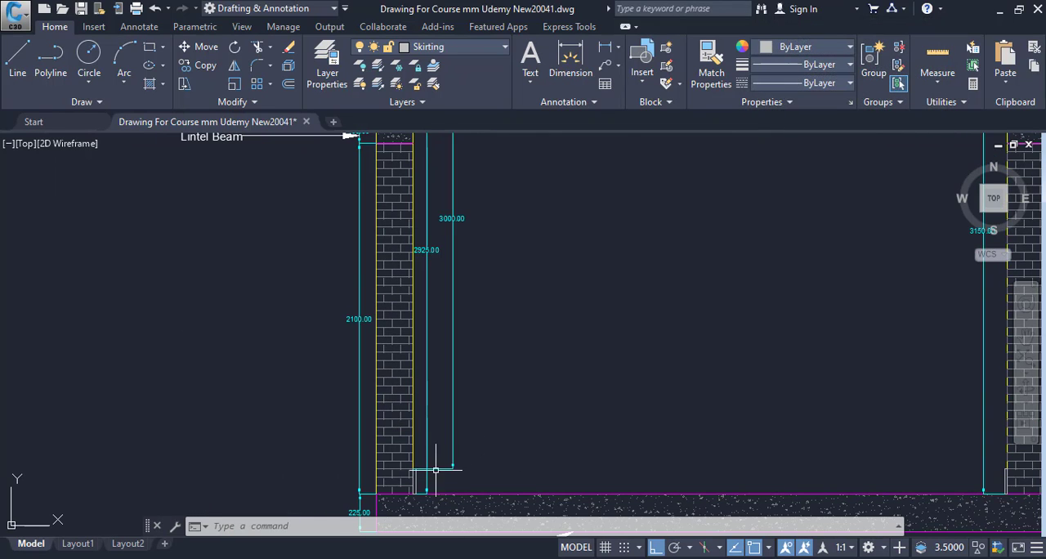
scroll(426, 468, up, 4)
scroll(395, 464, up, 6)
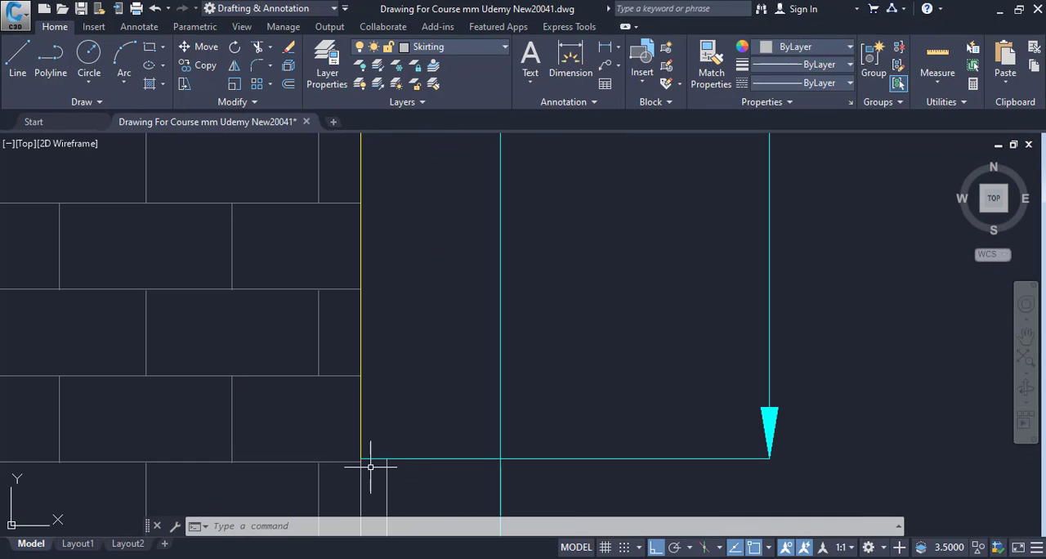
scroll(372, 451, down, 10)
drag(375, 442, 390, 550)
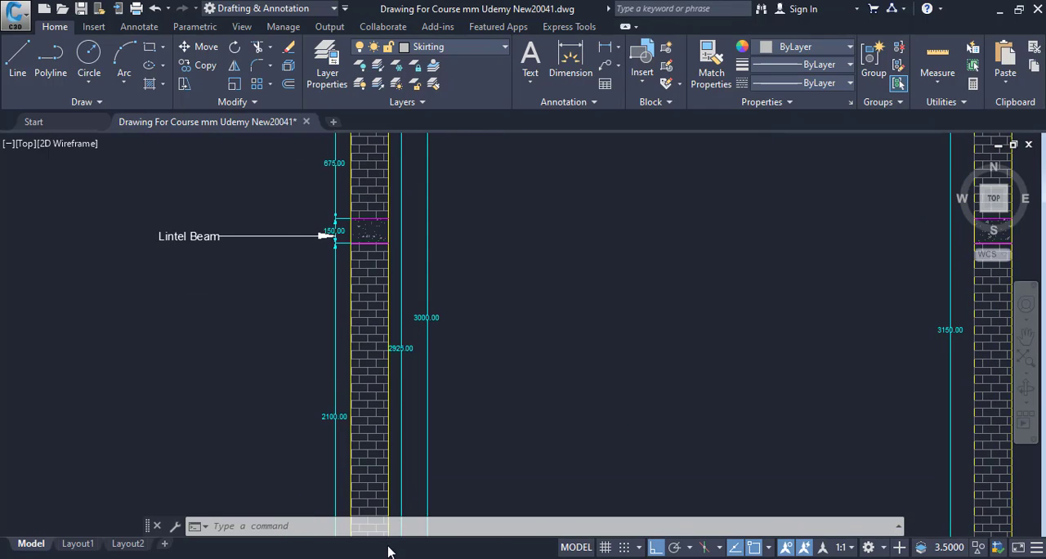
mouse_move(398, 182)
mouse_down()
mouse_move(395, 305)
mouse_move(390, 297)
mouse_up()
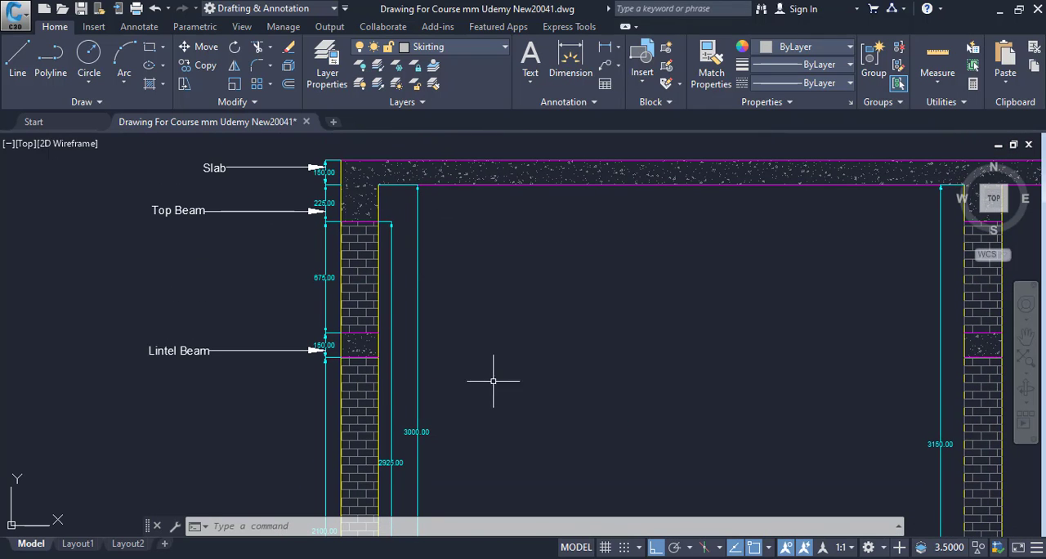
scroll(441, 360, up, 5)
Clear the selection in the drawing, switch to Excel and enter 3 as the Open Area height in F10
key(Escape)
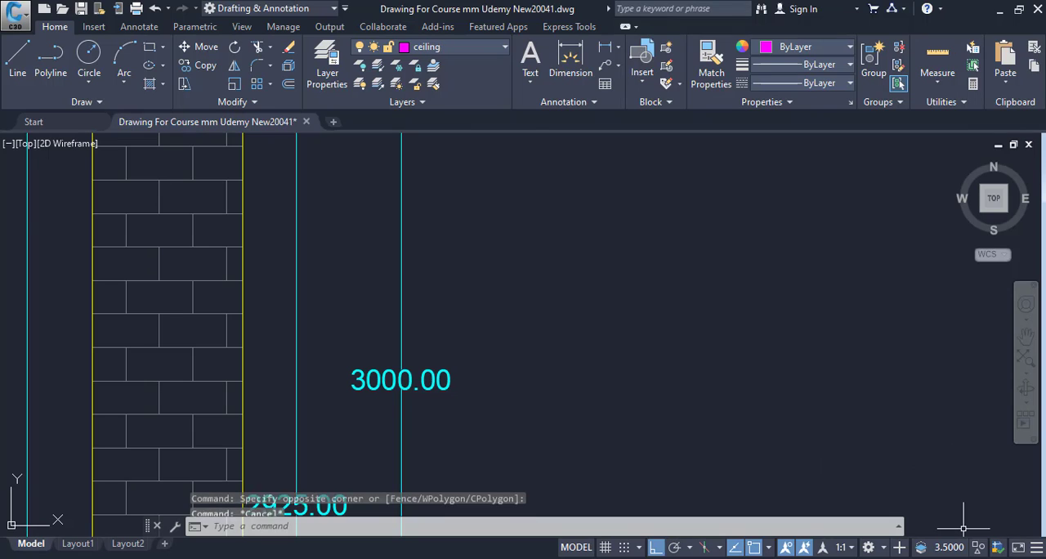
mouse_move(807, 549)
click(856, 463)
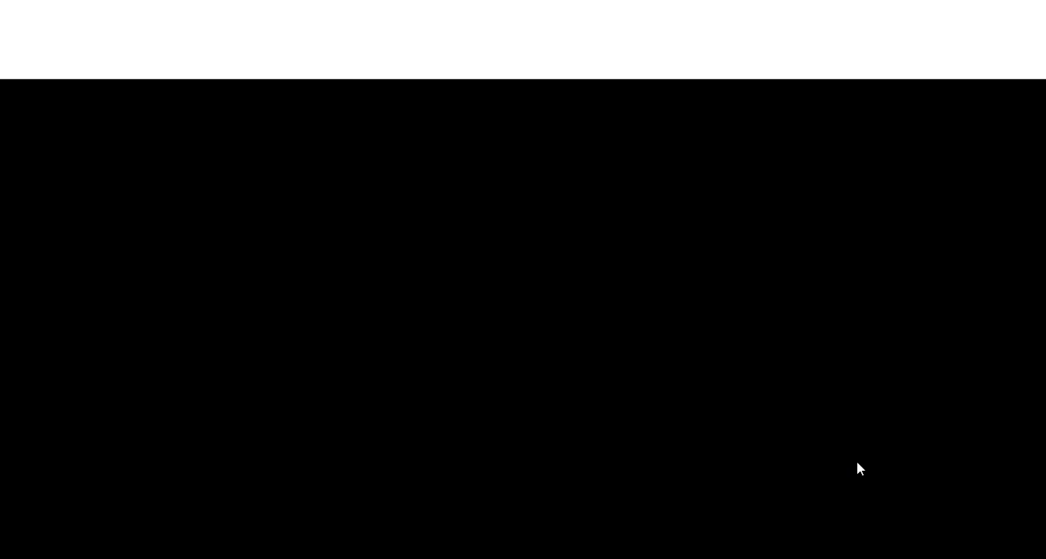
key(alt+Tab)
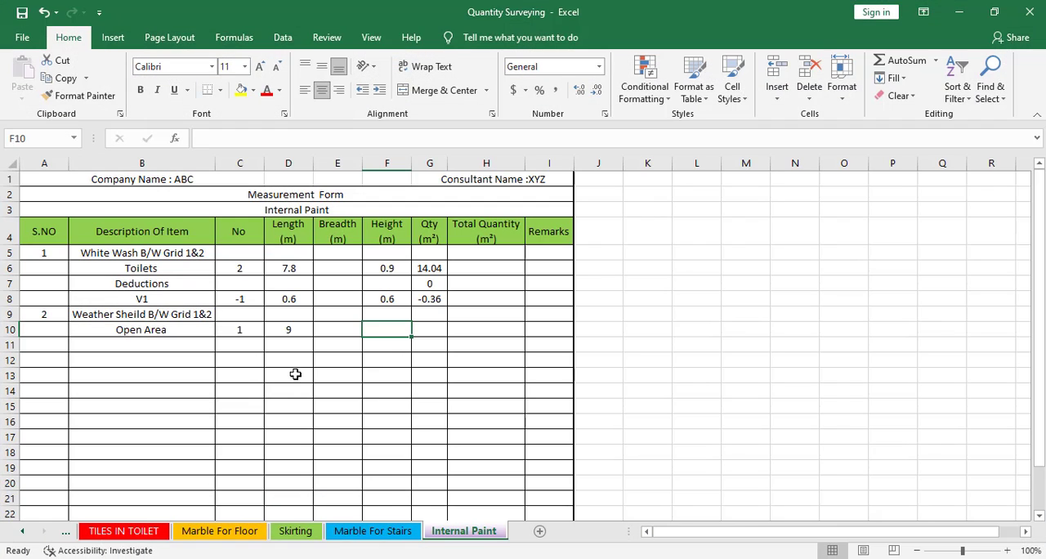
text(3)
click(436, 362)
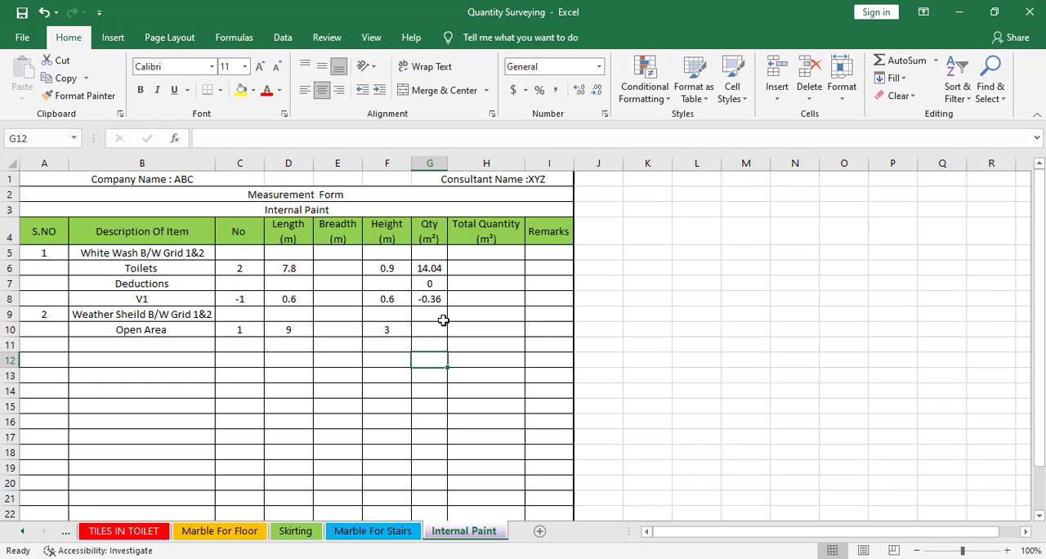
Fill the quantity formula from G8 down to the Open Area row in G10 and clear it from heading row cell G9
click(439, 301)
drag(447, 307, 448, 333)
click(430, 312)
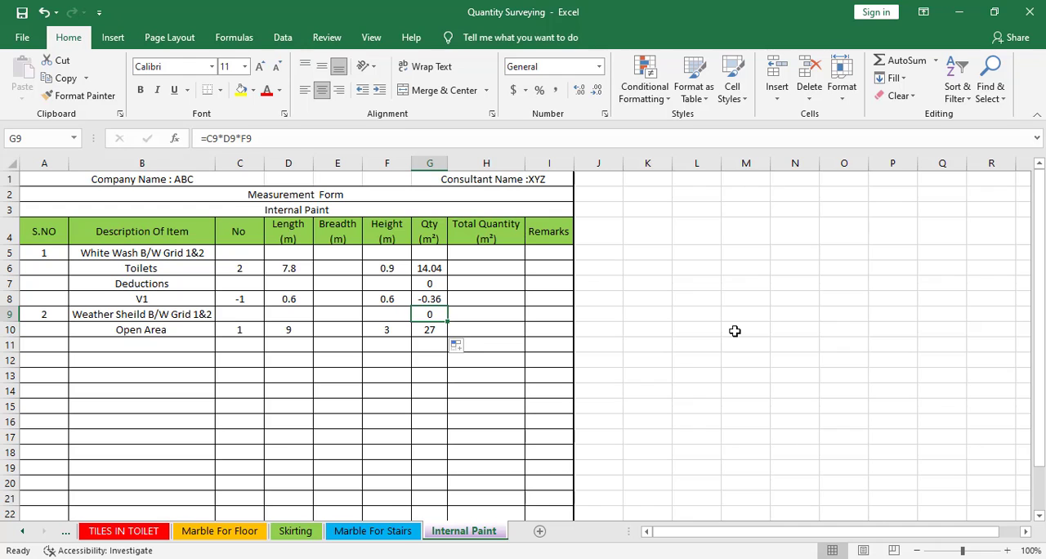
key(Delete)
Switch to the floor plan and examine the door and window openings around the Open area between grids 1 and 2
click(139, 342)
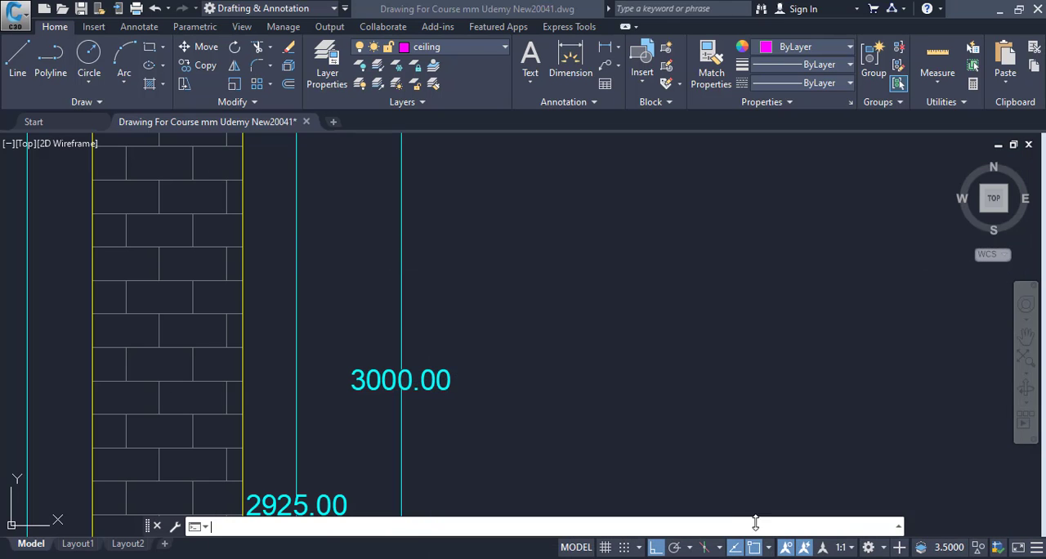
scroll(495, 392, down, 12)
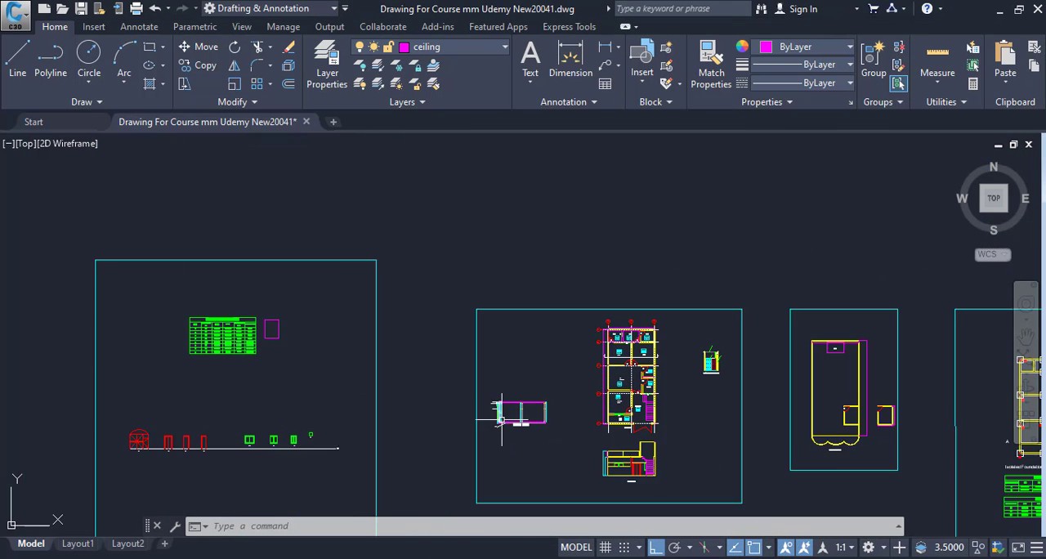
drag(498, 419, 280, 380)
scroll(409, 325, up, 6)
scroll(451, 263, up, 2)
drag(451, 263, 457, 374)
drag(445, 311, 418, 408)
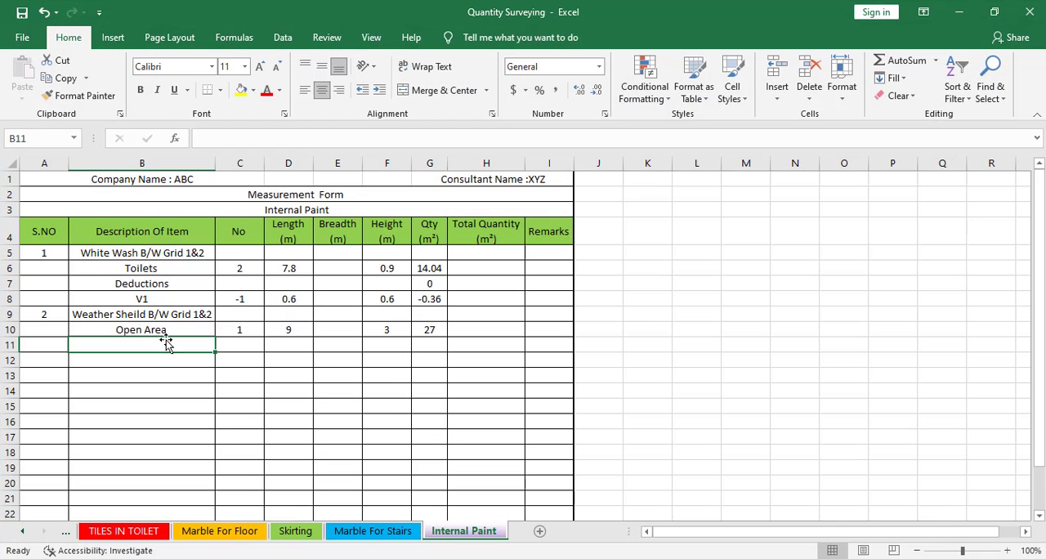
Switch to Excel and copy the Open Area deduction rows D4, V1 and W3 (B12:F14) from the Internal Plaster sheet
click(144, 330)
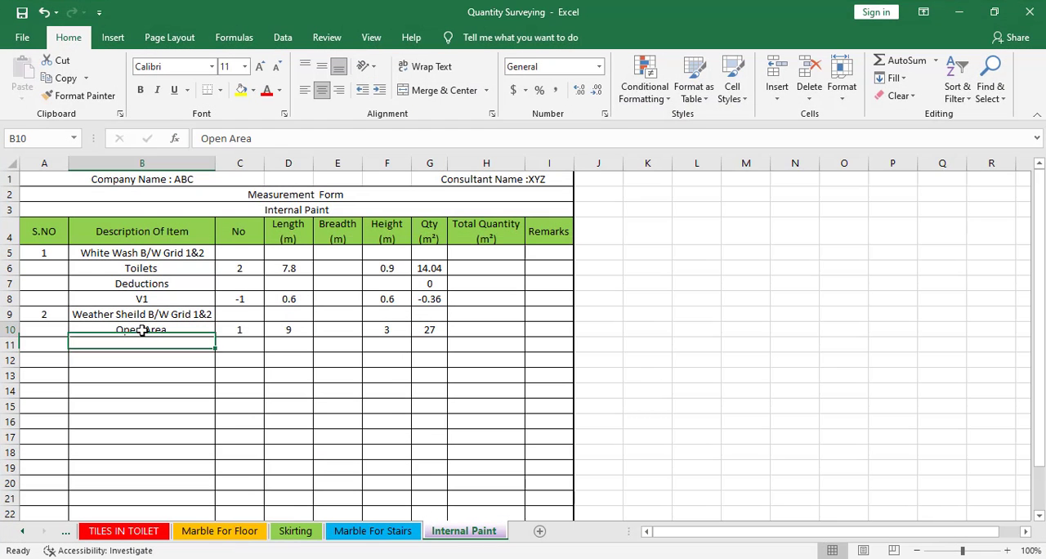
click(66, 532)
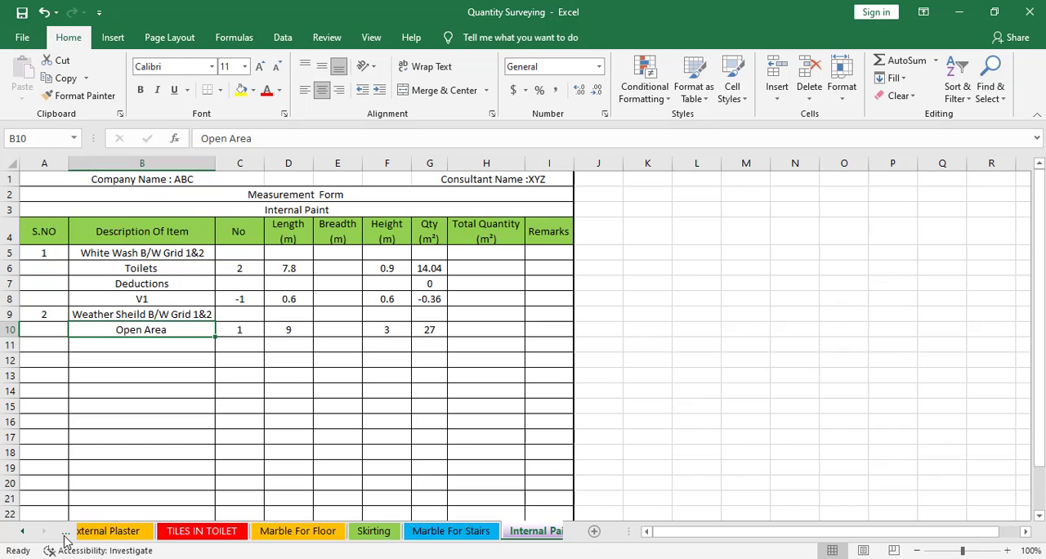
click(65, 533)
click(66, 533)
click(65, 535)
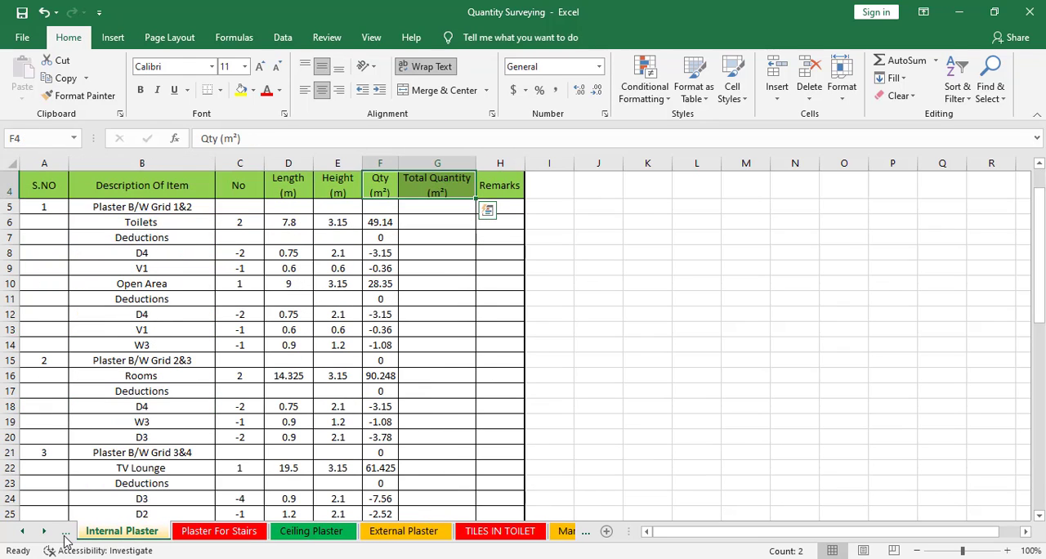
scroll(178, 289, up, 1)
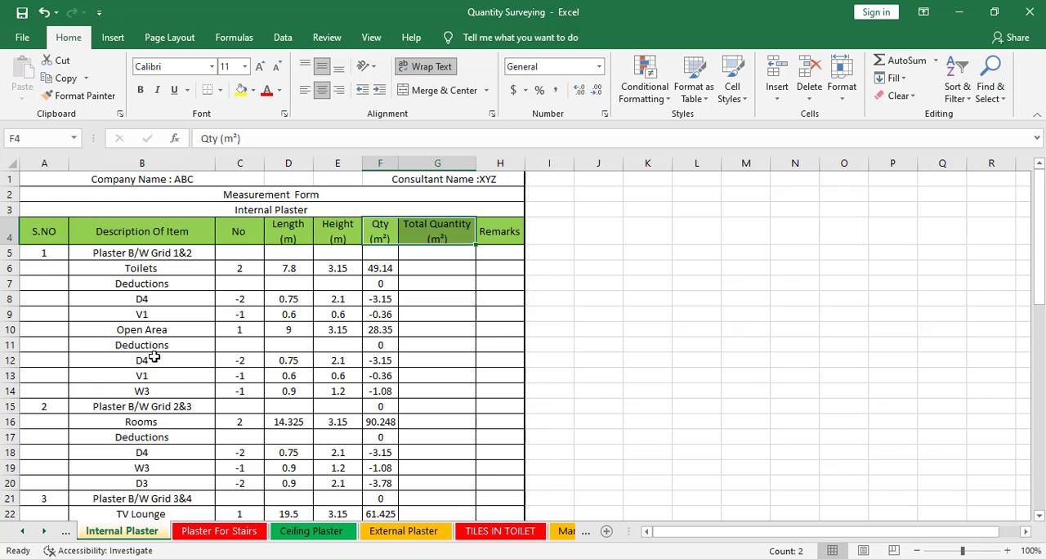
drag(154, 357, 376, 398)
right_click(376, 397)
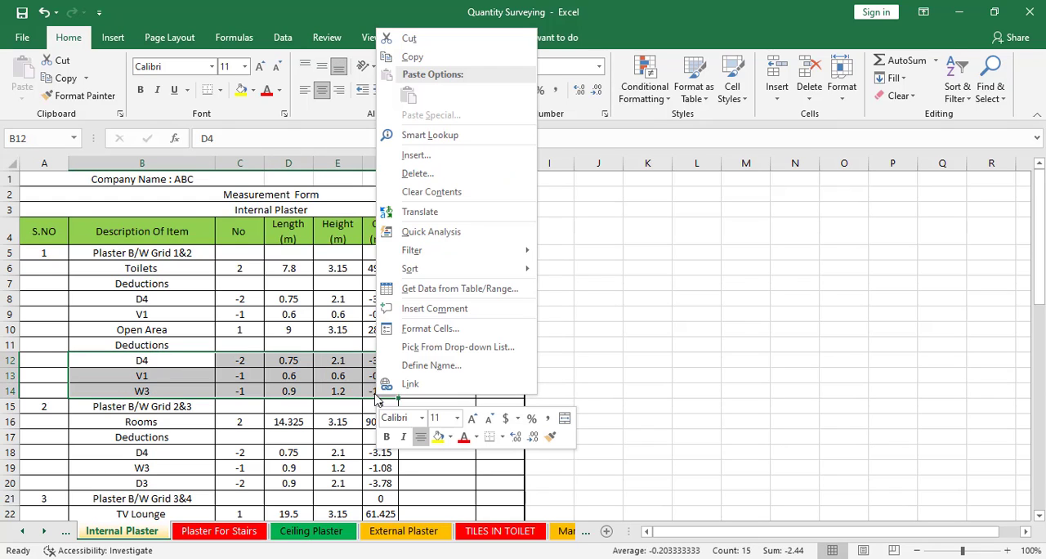
key(Escape)
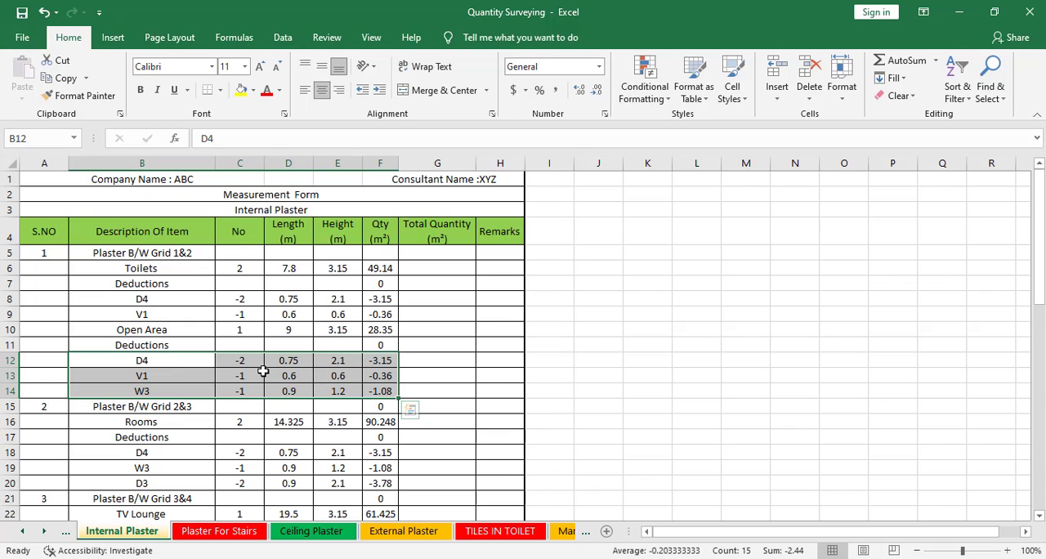
right_click(143, 370)
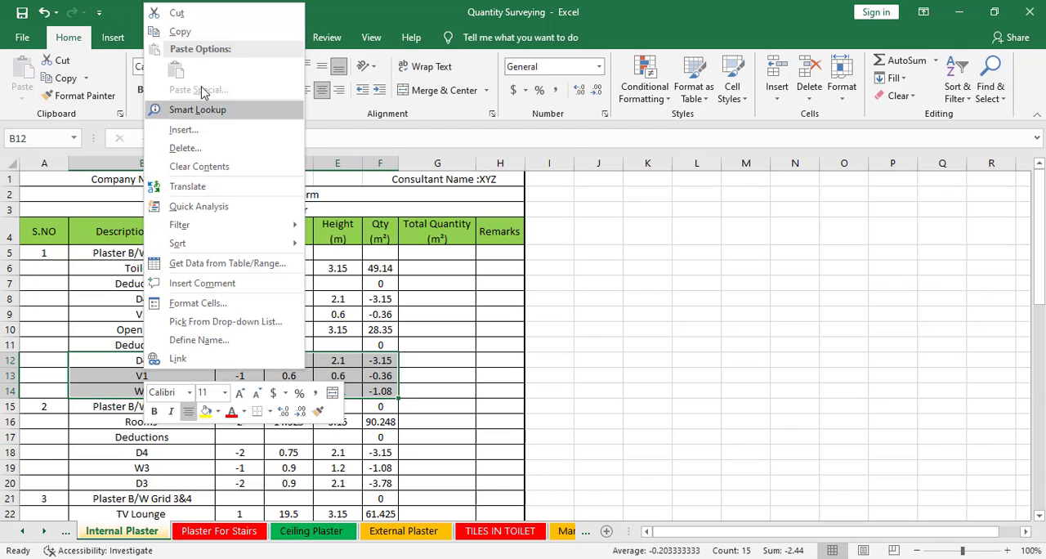
click(204, 30)
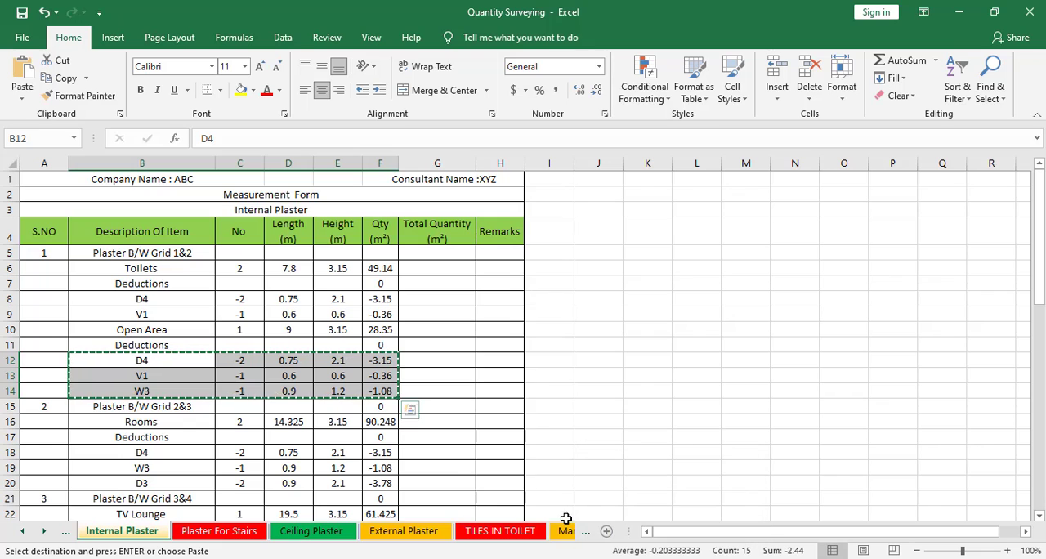
Return to the Internal Paint sheet and delete the empty Breadth column E
click(588, 535)
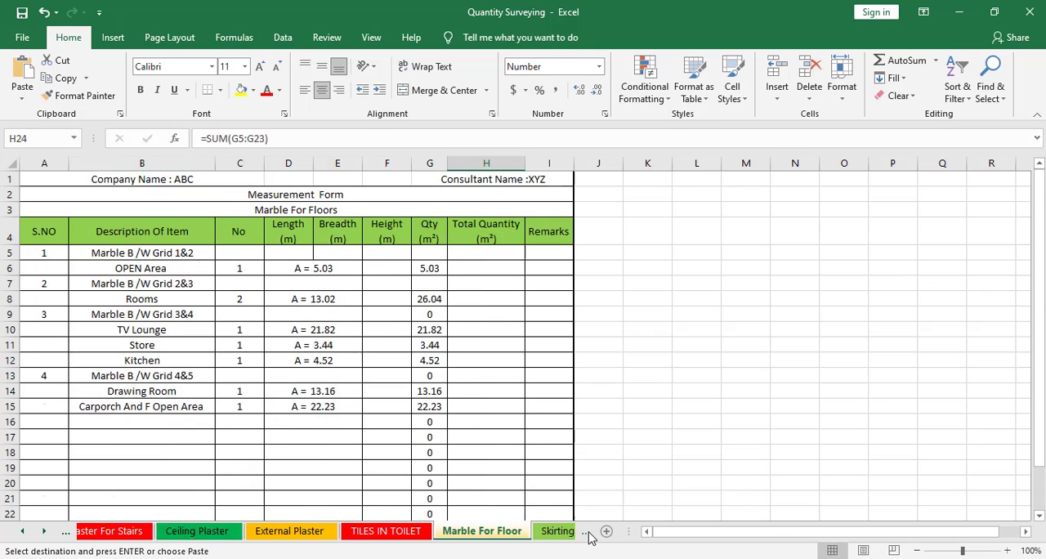
click(588, 535)
click(589, 535)
click(588, 535)
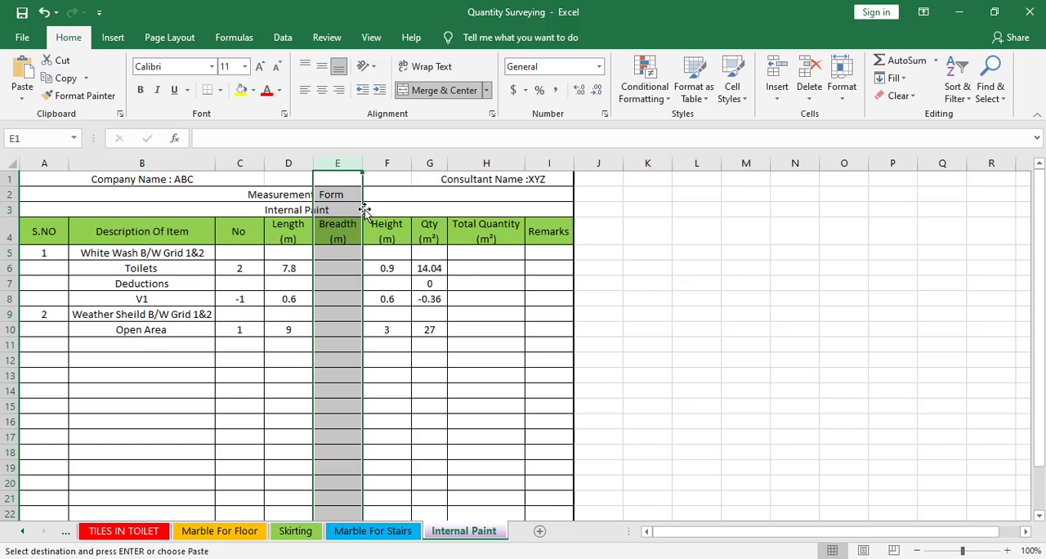
key(ctrl+v)
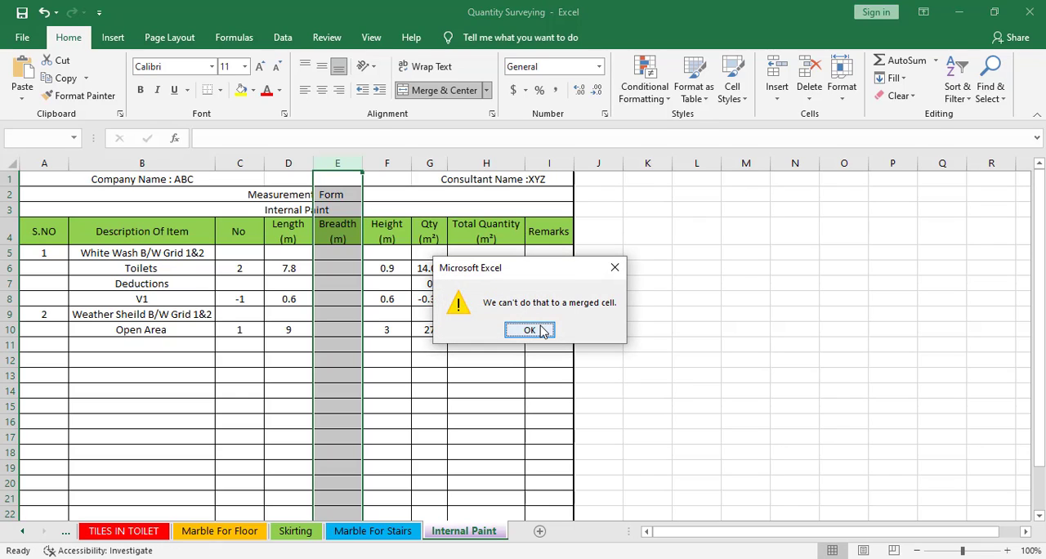
click(539, 327)
click(365, 343)
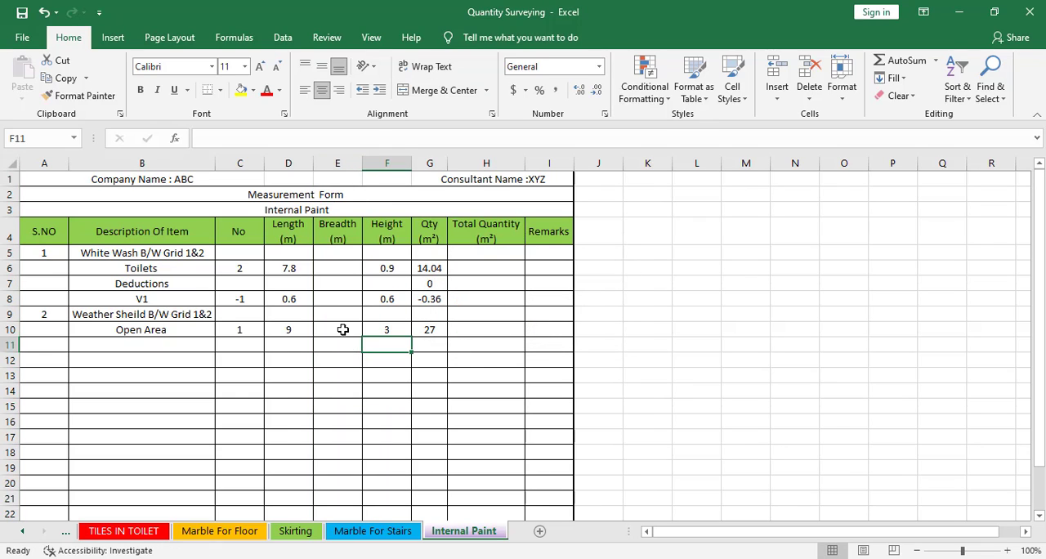
right_click(336, 161)
click(396, 294)
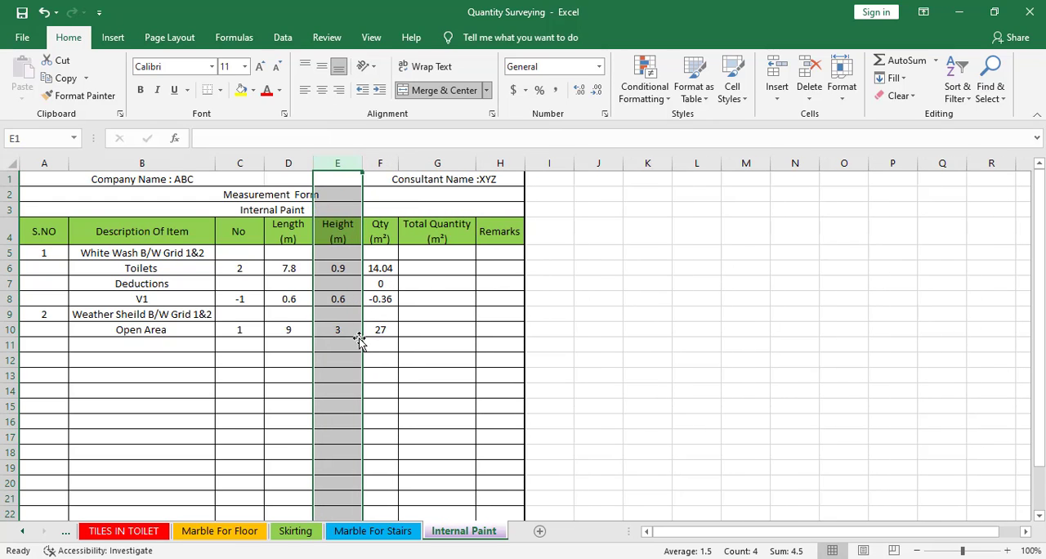
click(358, 343)
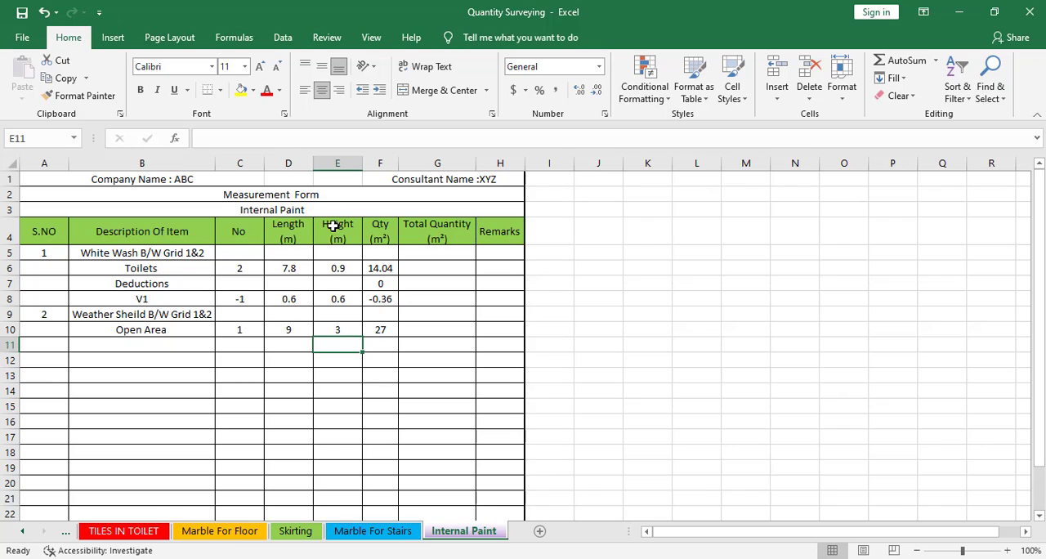
Go back to the Internal Plaster sheet and copy the D4, V1 and W3 deduction rows in B12:F14 again
right_click(93, 347)
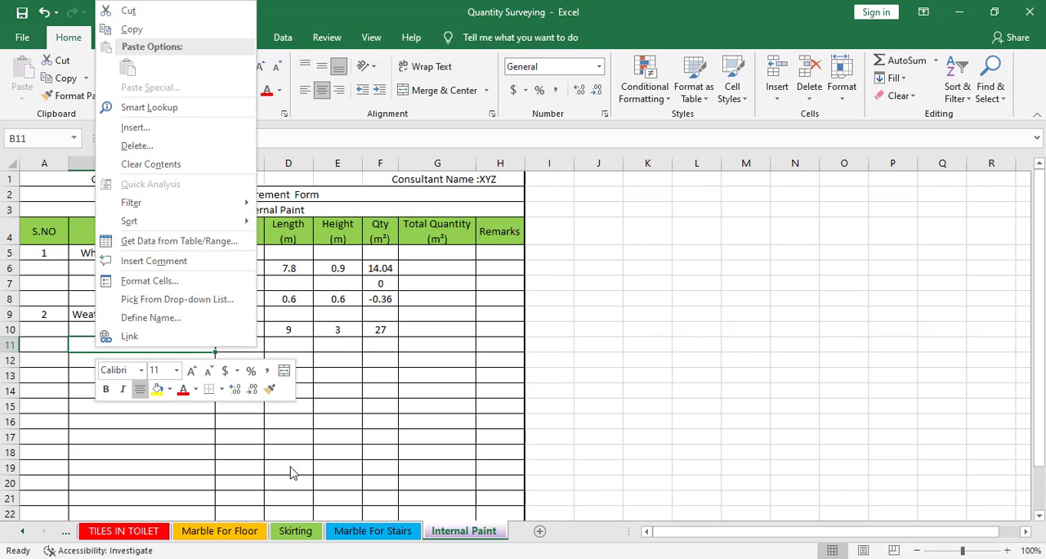
click(50, 537)
click(68, 533)
click(69, 533)
click(70, 533)
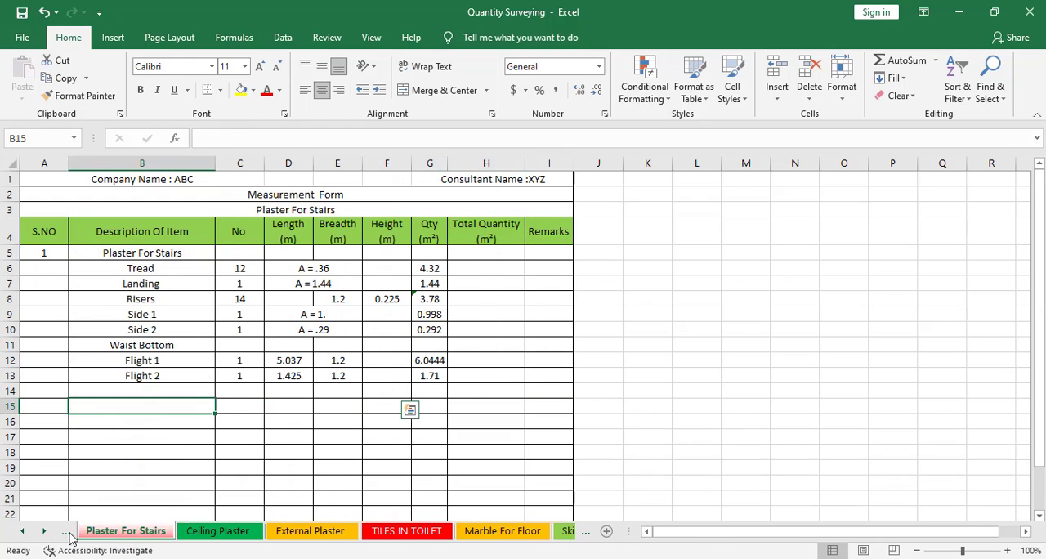
click(69, 532)
click(217, 532)
click(137, 532)
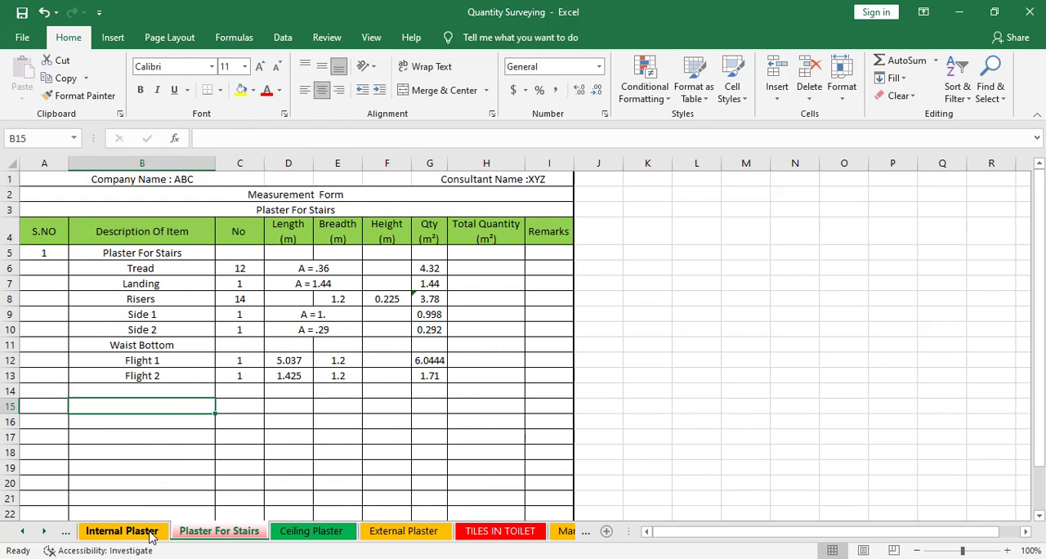
right_click(137, 376)
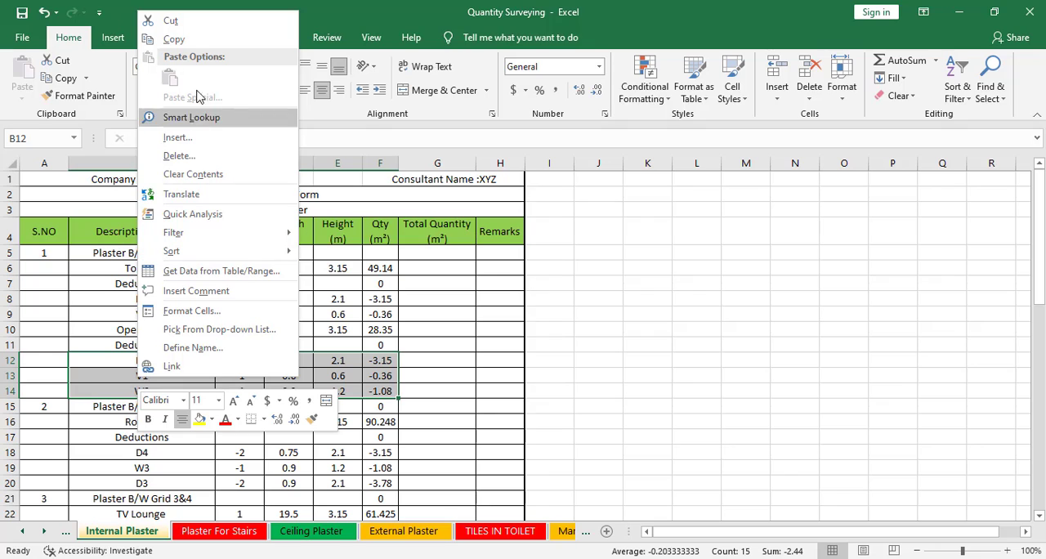
click(203, 49)
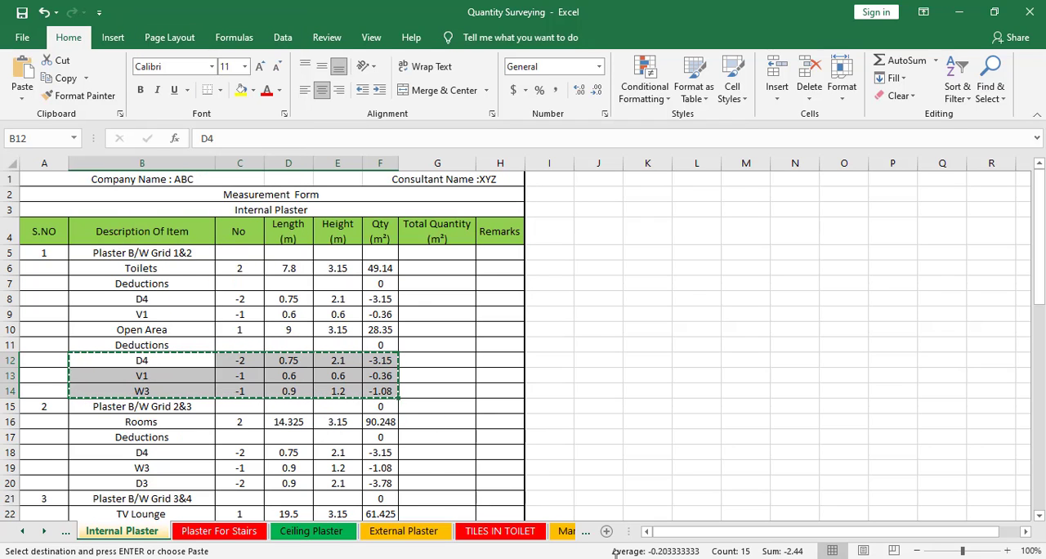
Paste the copied D4, V1 and W3 deductions below Open Area in the Internal Paint sheet, starting at B11
click(587, 532)
click(589, 533)
click(590, 533)
click(589, 533)
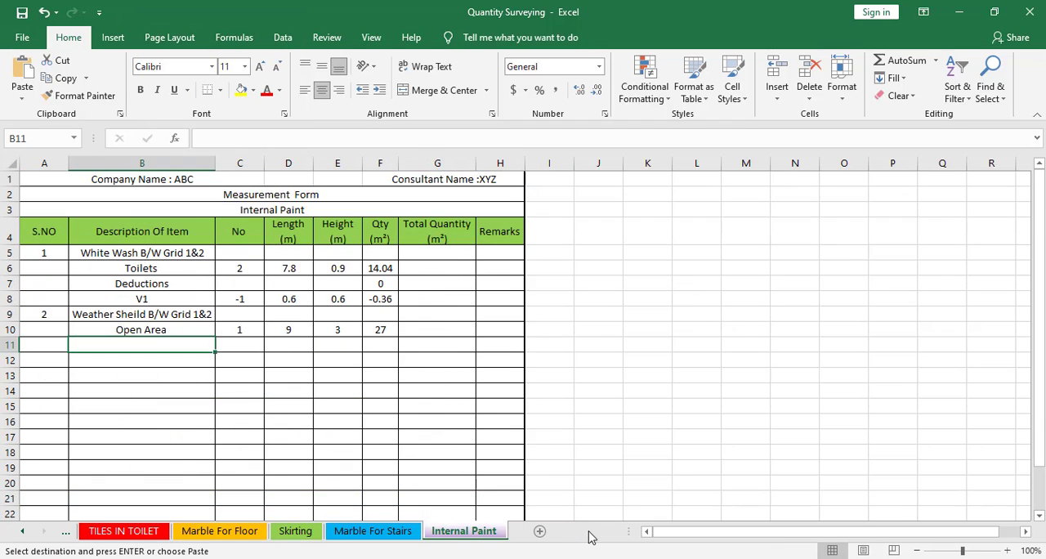
right_click(116, 340)
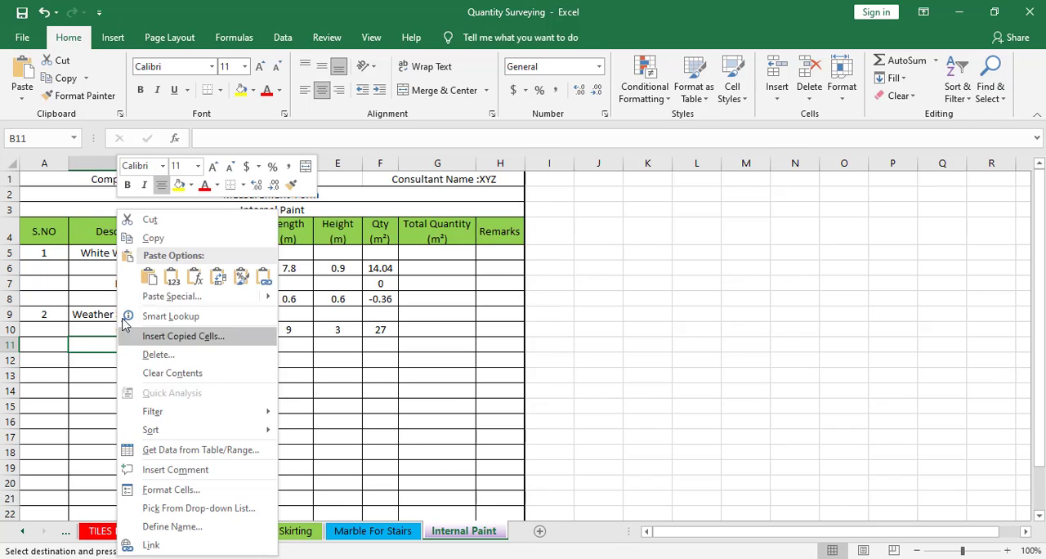
click(149, 273)
click(185, 415)
key(Escape)
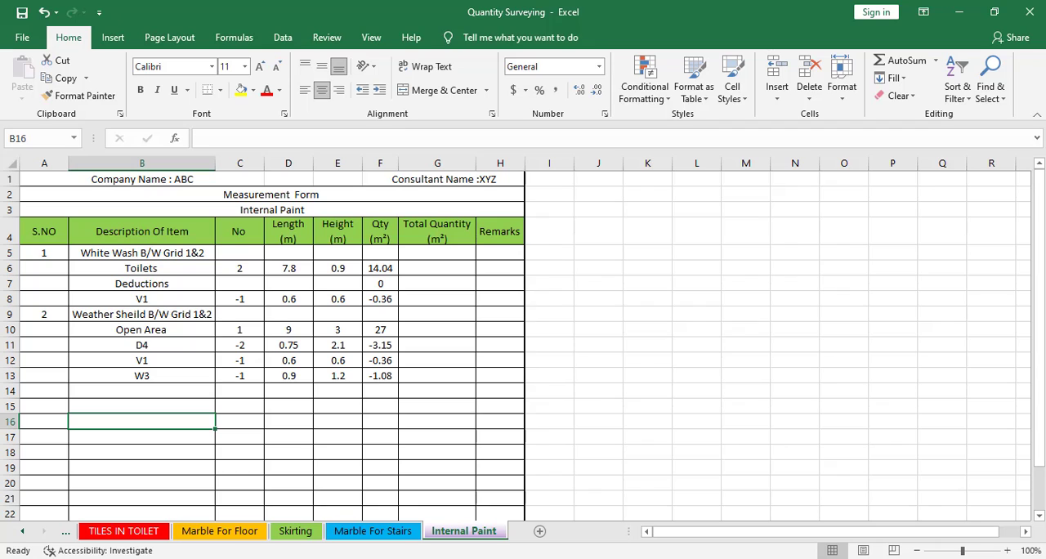
Switch to the floor plan and examine the openings around the Open area and the two rooms below grid 2
key(alt+Tab)
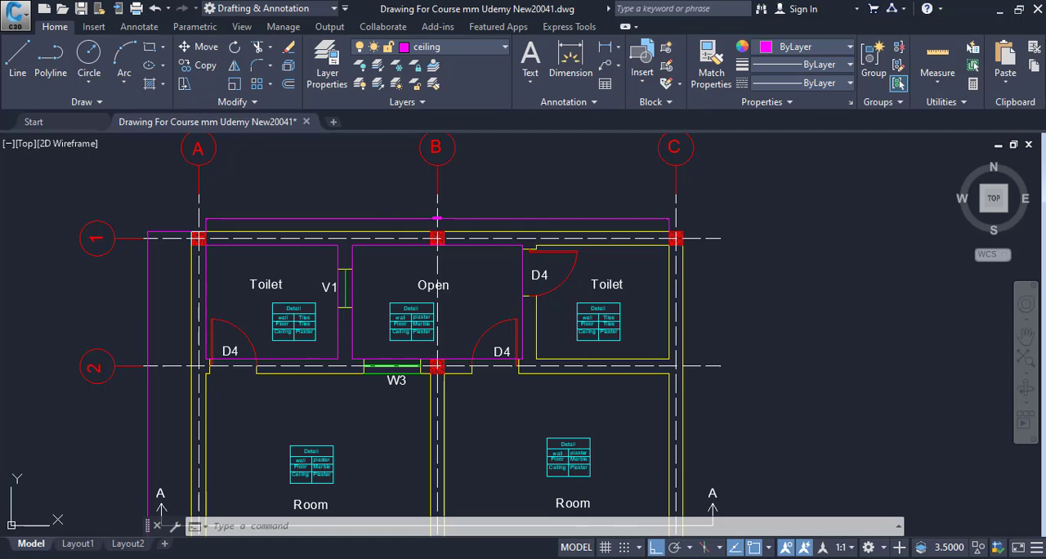
drag(500, 345, 538, 359)
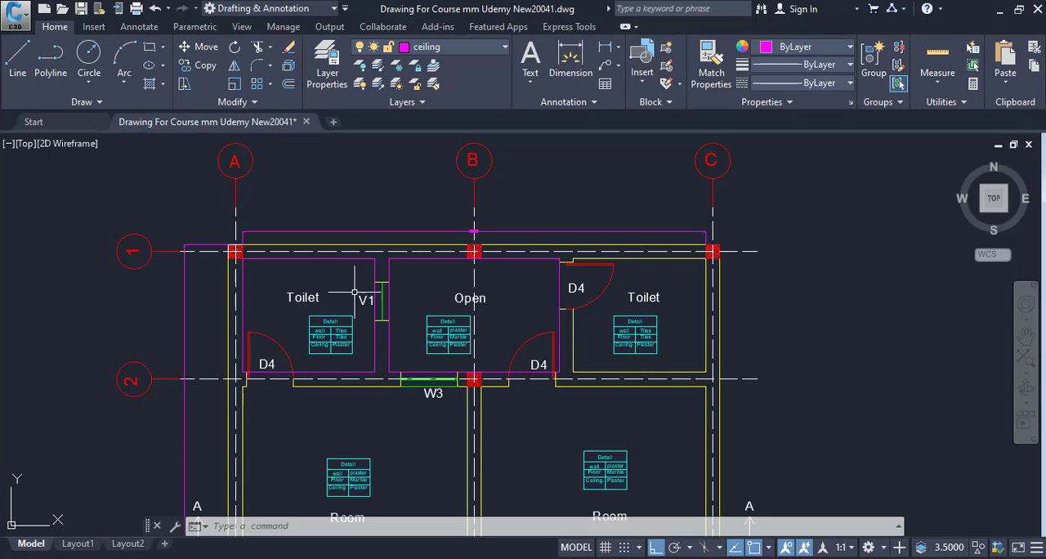
key(Escape)
key(Escape)
key(Escape)
drag(427, 375, 428, 301)
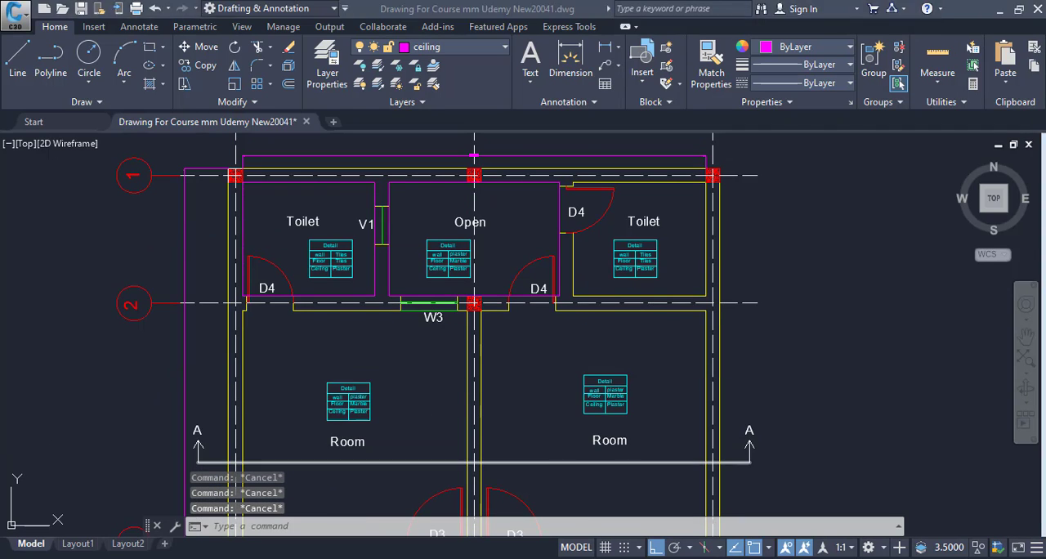
Switch back to Excel and enter serial number 3 in A14 of the Internal Paint sheet
key(alt+Tab)
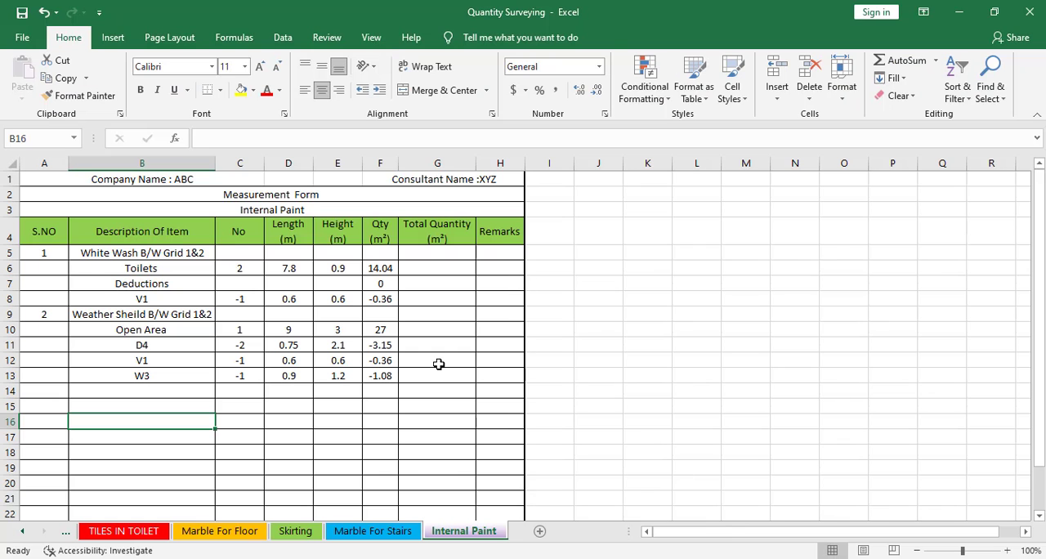
click(85, 398)
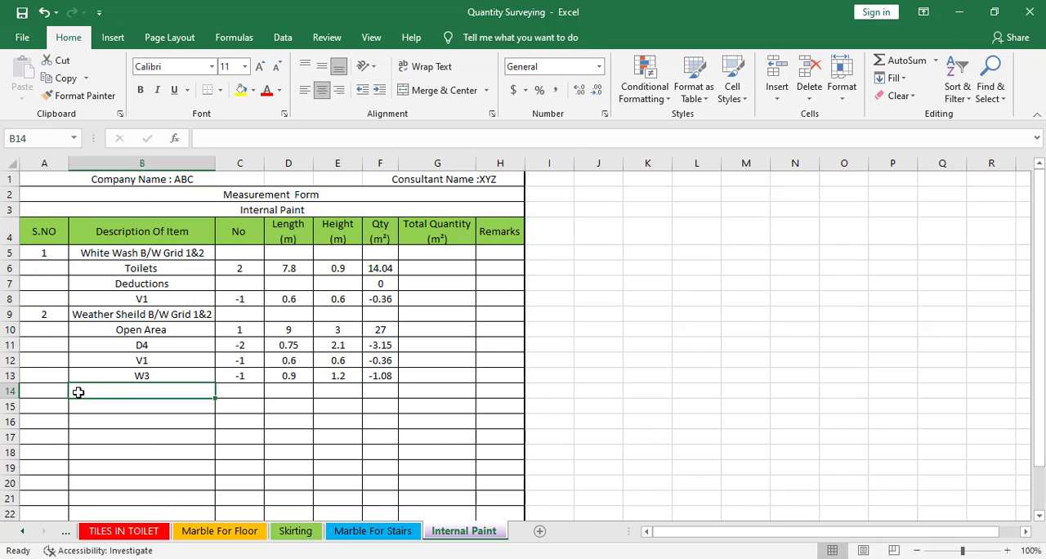
click(47, 387)
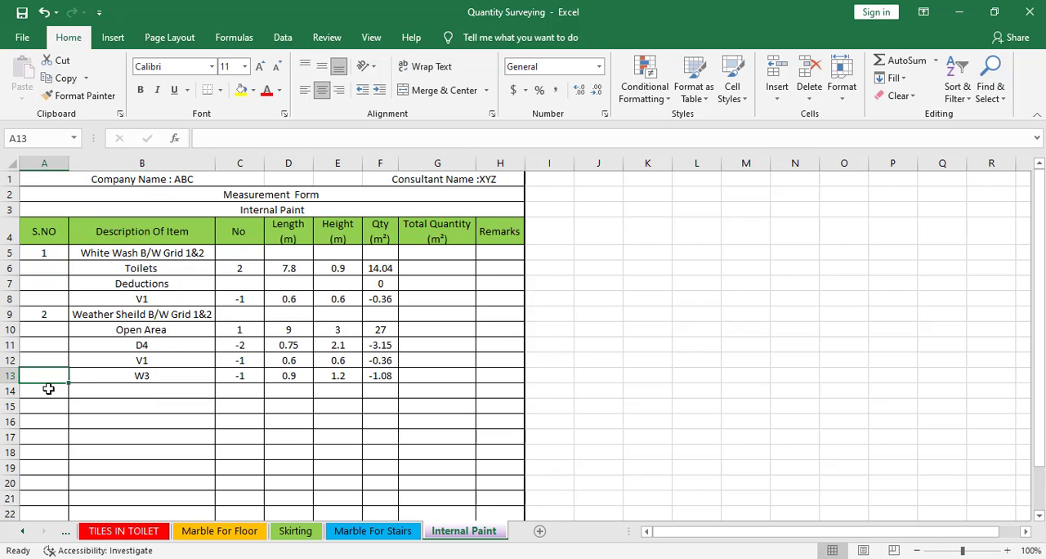
text(3)
click(89, 398)
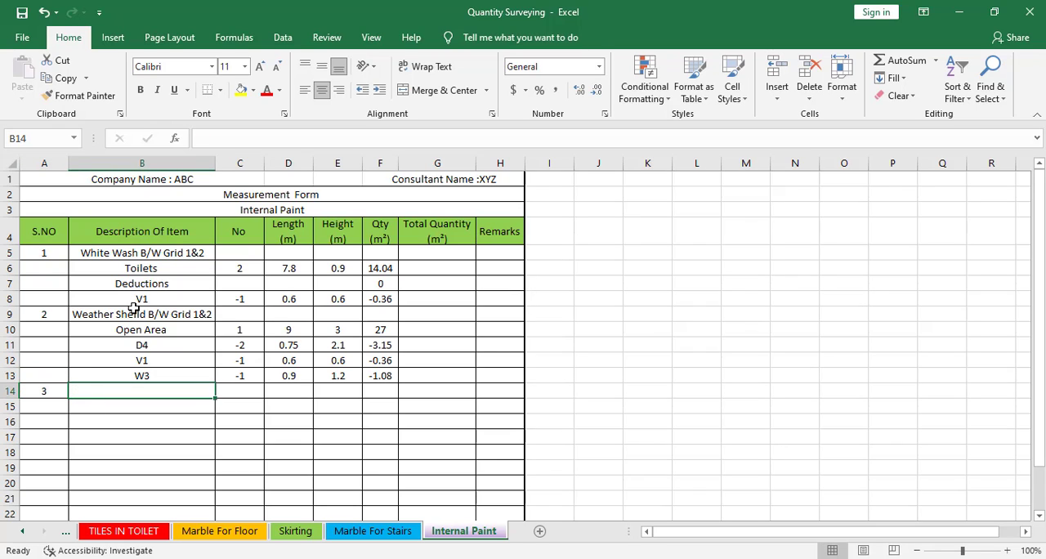
Copy the Weather Sheild heading from B9 into B14
click(133, 308)
right_click(149, 310)
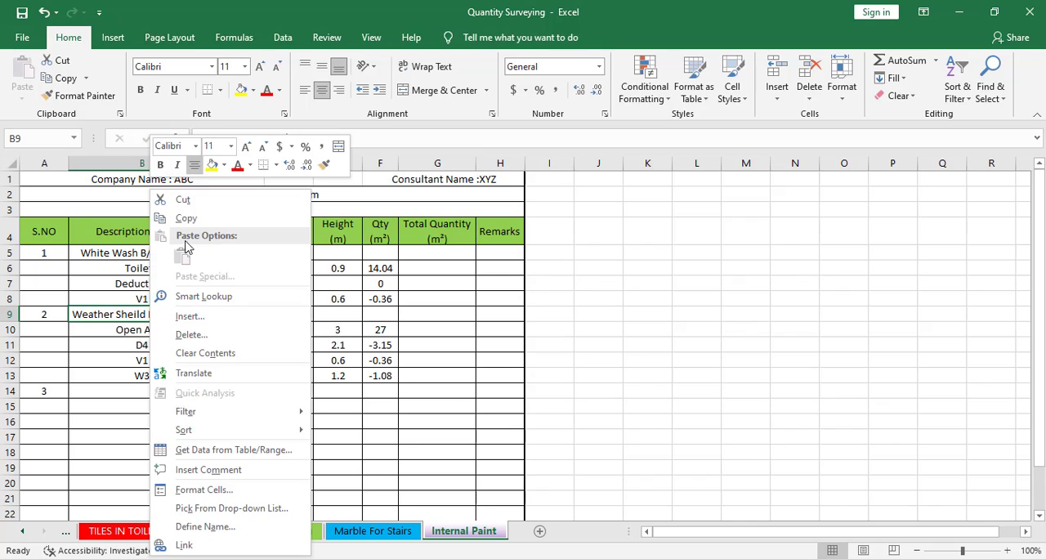
click(192, 219)
click(135, 391)
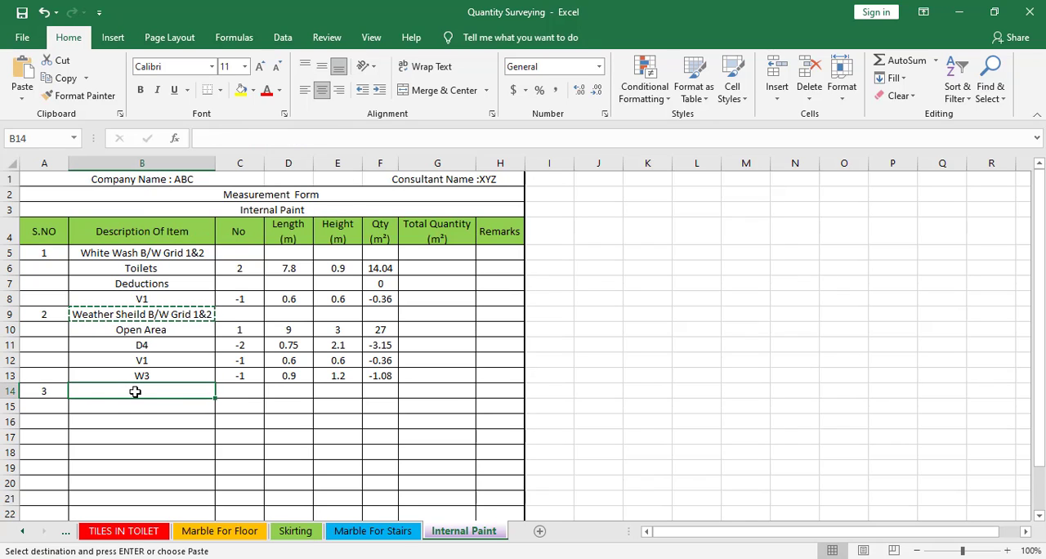
key(ctrl+v)
key(Escape)
Change the heading in B14 to "Paint B/W Grid 2&3" and select B15 below it
double_click(115, 391)
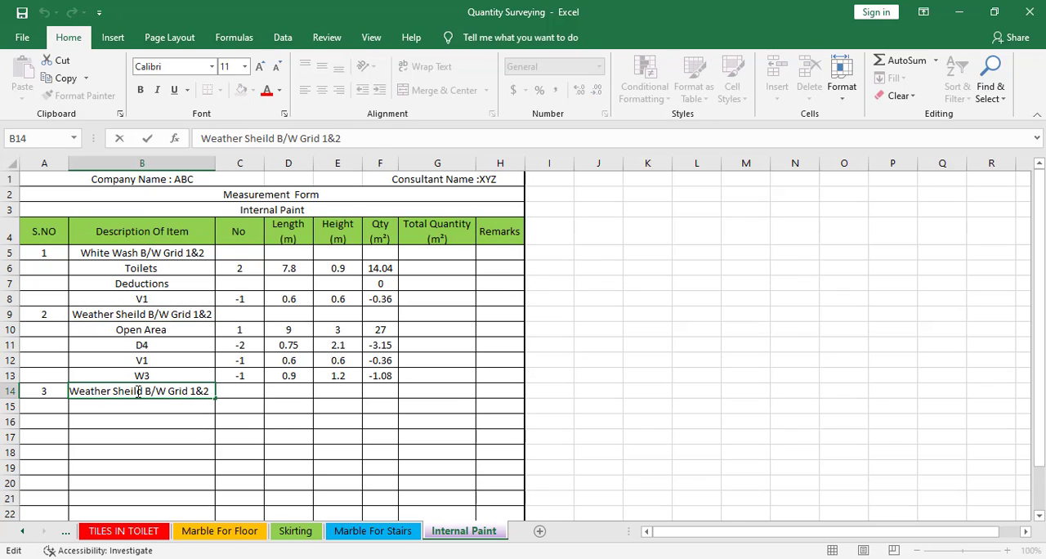
drag(143, 390, 59, 397)
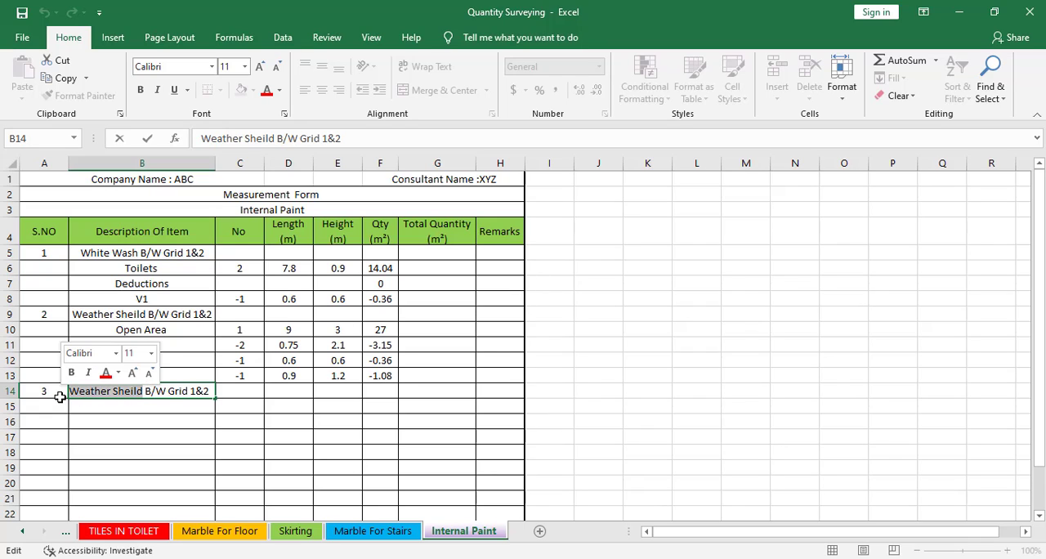
text(Paint)
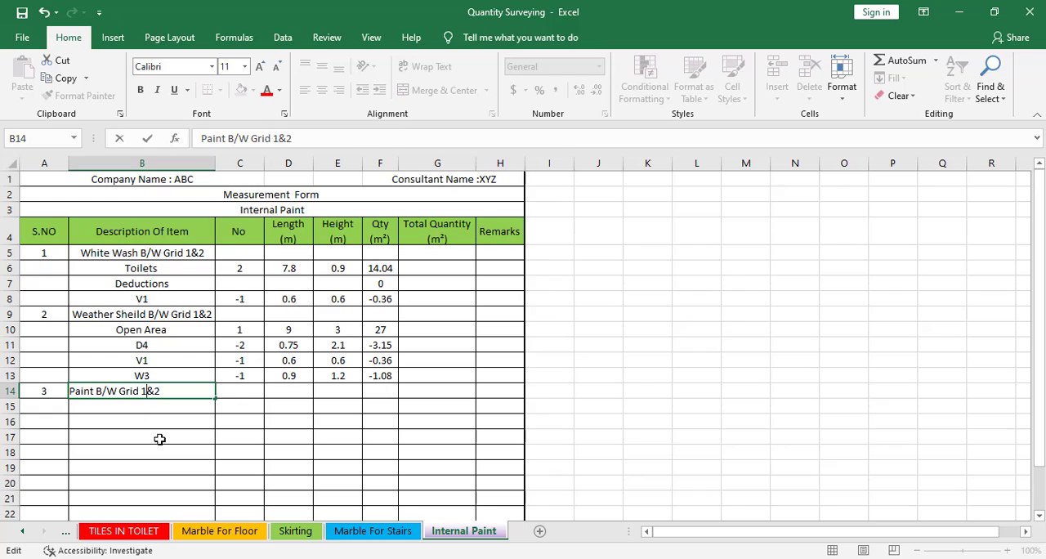
key(BackSpace)
text(2)
click(159, 439)
click(166, 406)
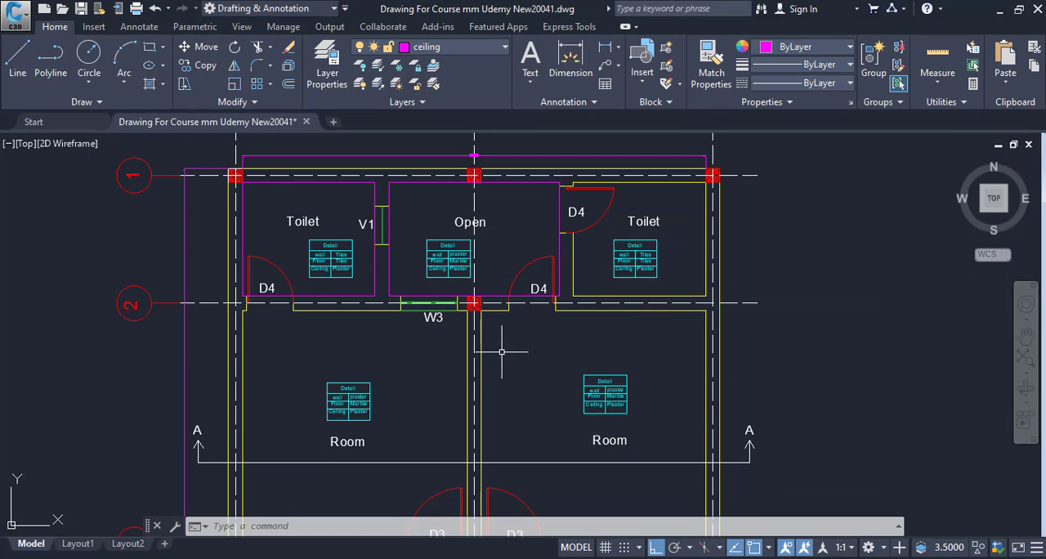
Switch to the floor plan and examine the two rooms between grids 2 and 3 with their doors and window
drag(496, 341, 493, 286)
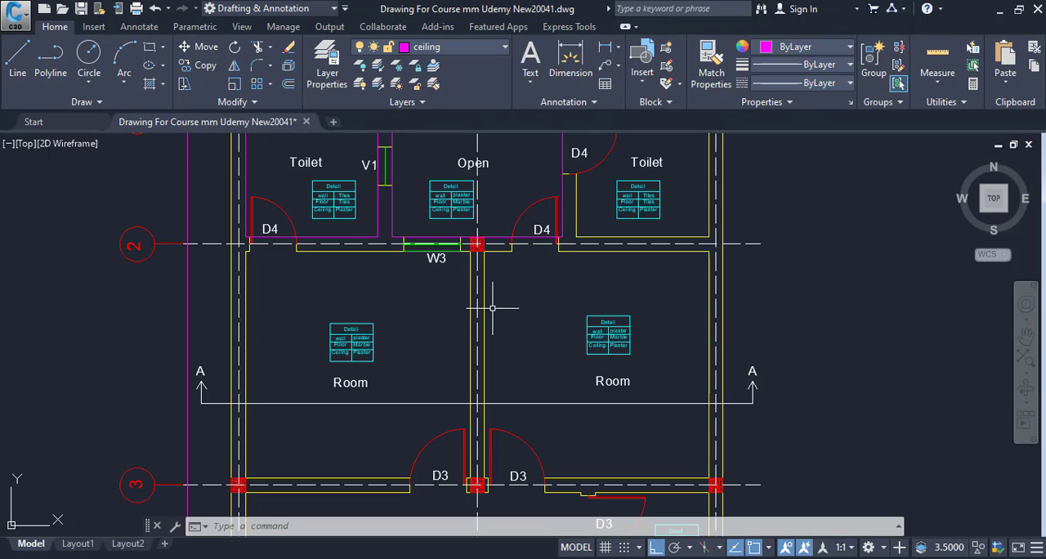
drag(539, 437, 537, 414)
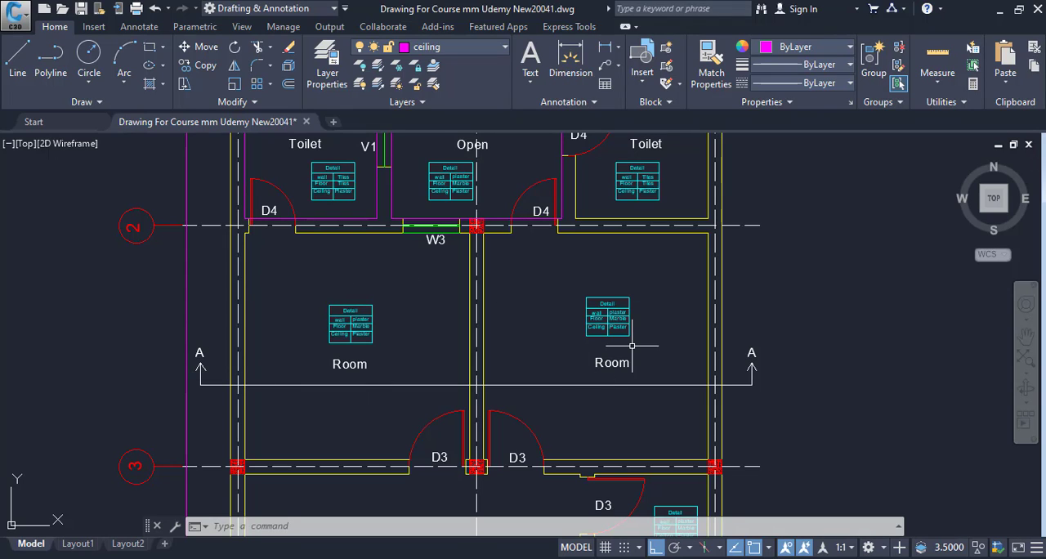
drag(606, 394, 607, 340)
drag(593, 425, 571, 231)
drag(553, 399, 573, 221)
drag(559, 352, 574, 478)
drag(585, 339, 598, 467)
drag(569, 270, 572, 389)
drag(544, 243, 541, 377)
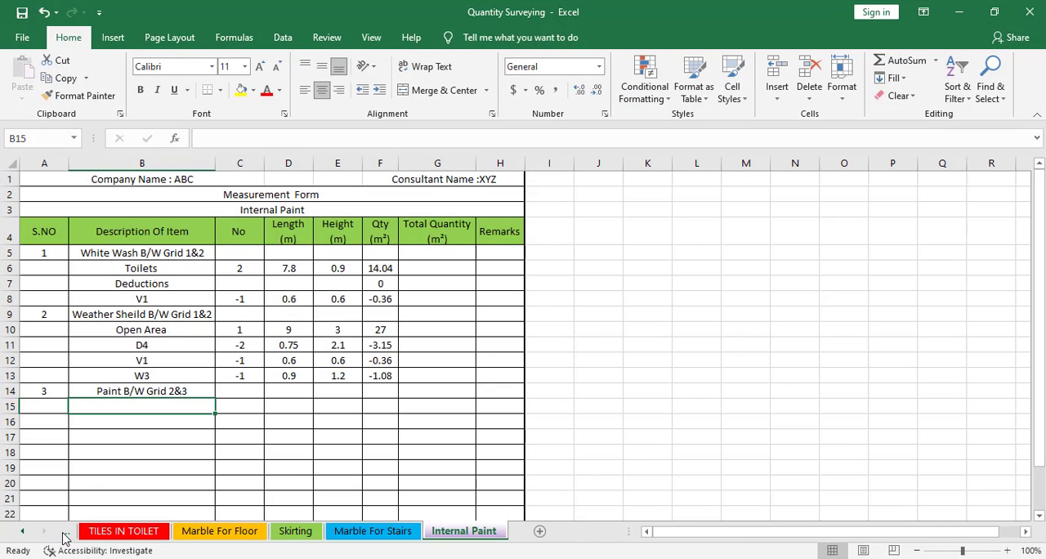
Switch back to Excel and copy the Rooms row and its deductions, B16:F20, from the Internal Plaster sheet
click(64, 533)
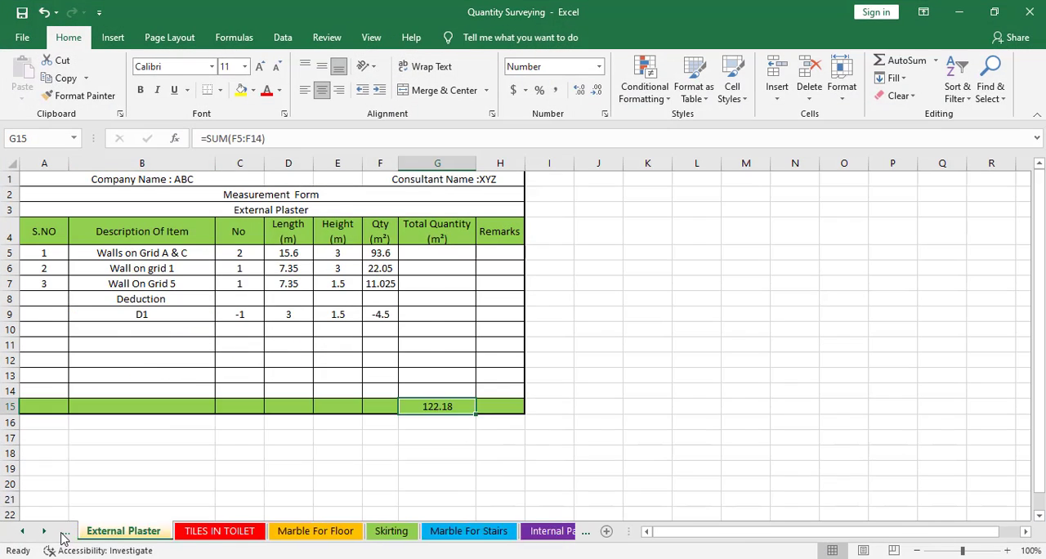
click(64, 536)
click(64, 536)
click(64, 536)
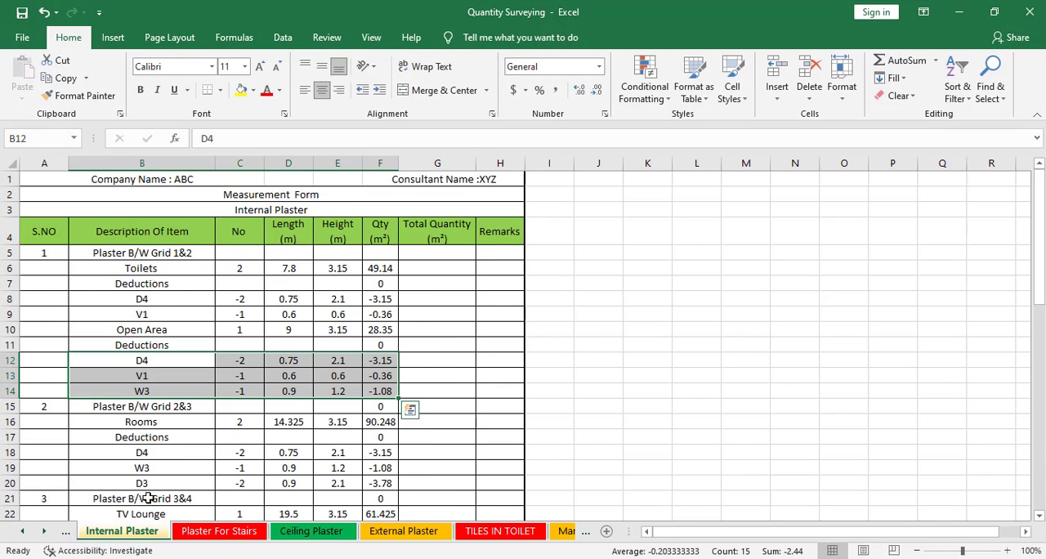
click(106, 420)
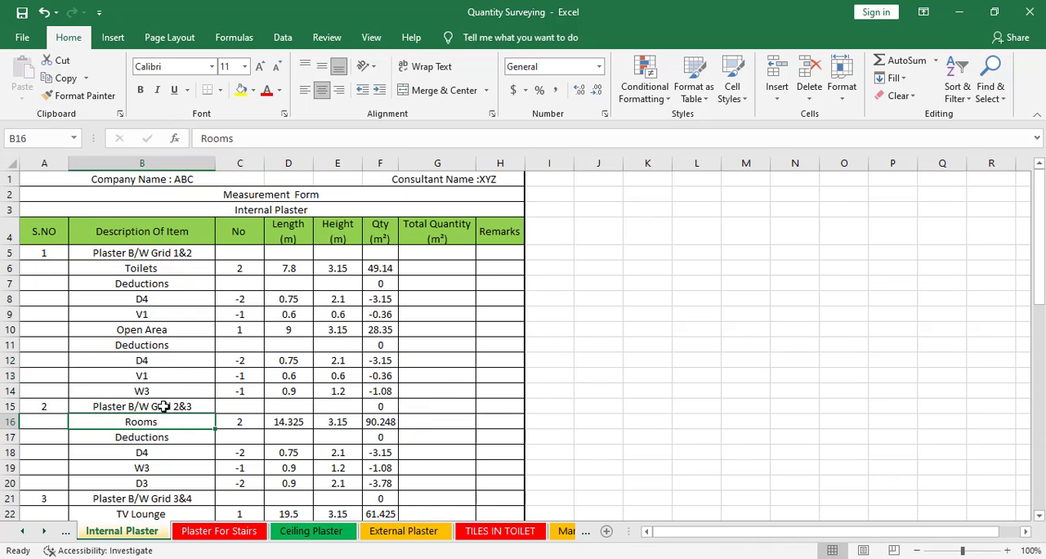
click(153, 437)
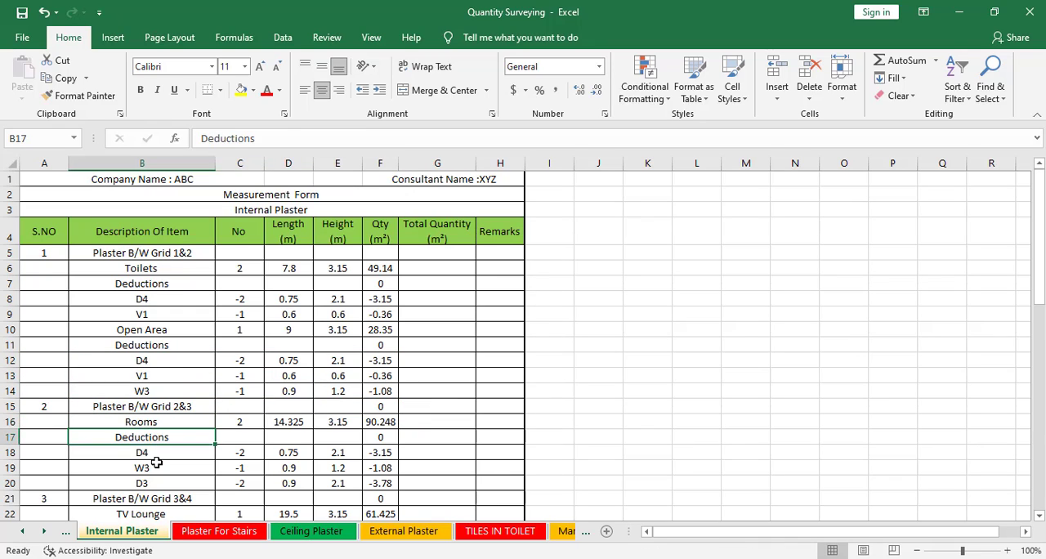
click(155, 468)
drag(122, 424, 386, 482)
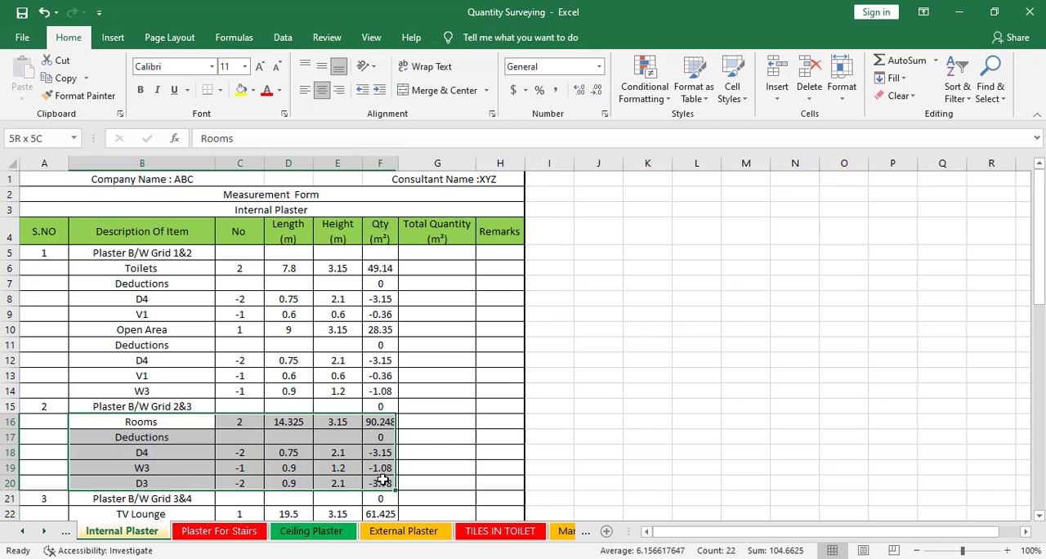
right_click(389, 483)
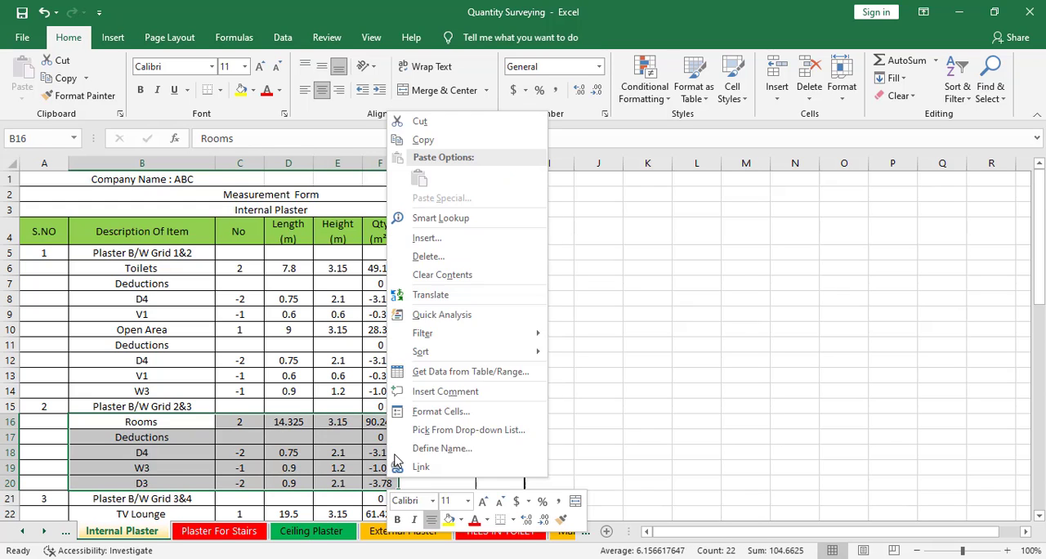
click(425, 139)
Return to the Internal Paint sheet and paste the copied Rooms and deduction rows starting at B15
click(584, 532)
click(591, 532)
click(591, 531)
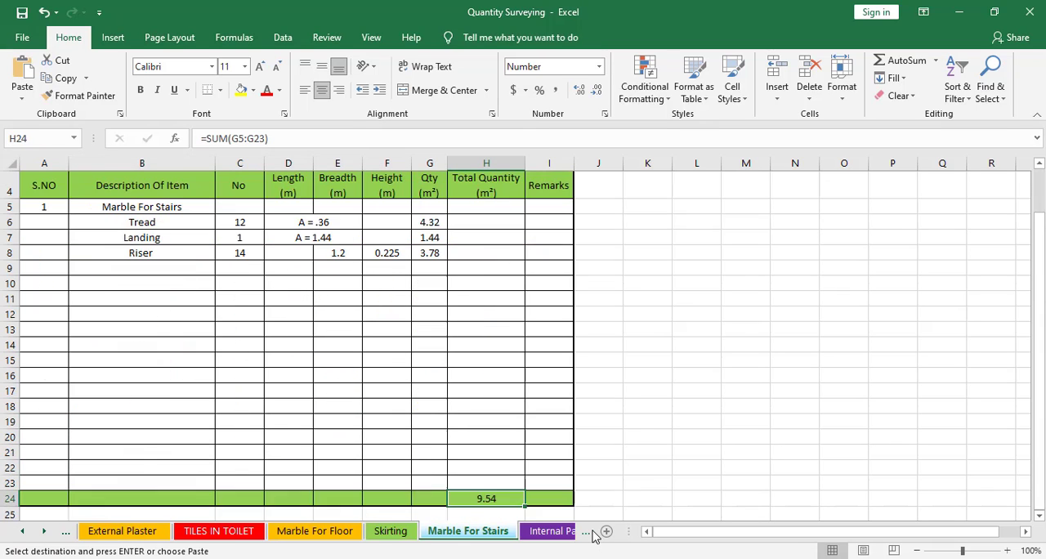
click(592, 531)
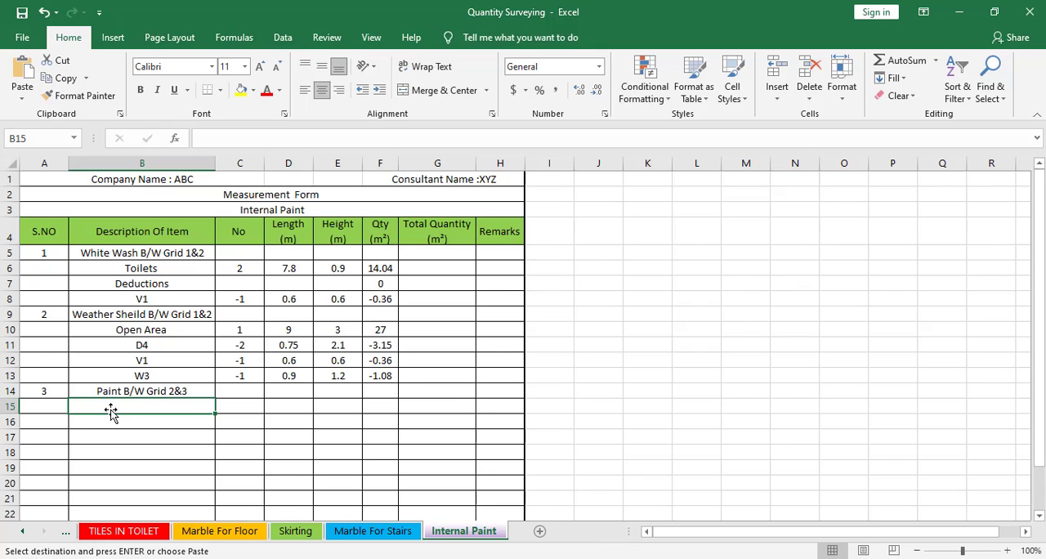
key(ctrl+v)
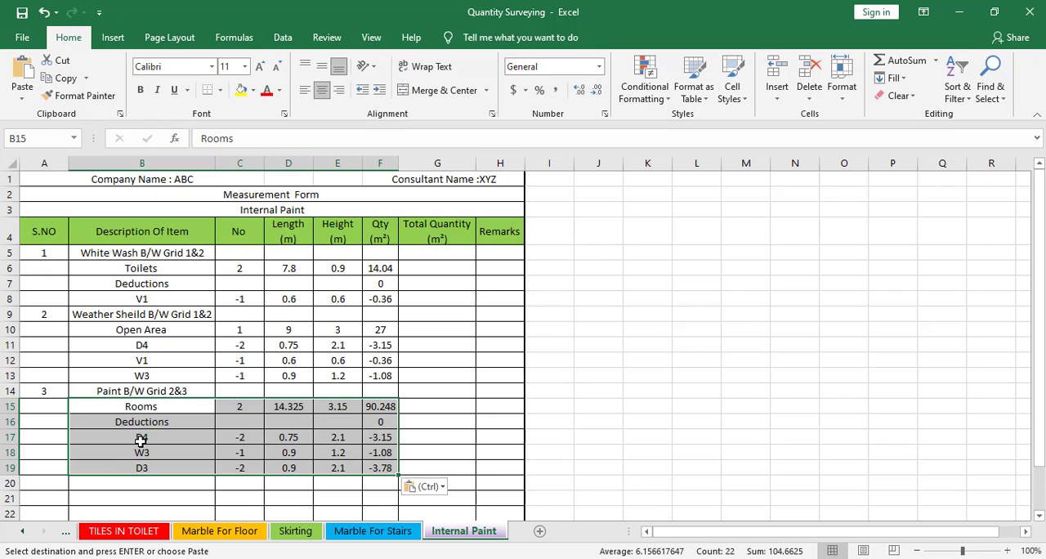
key(Escape)
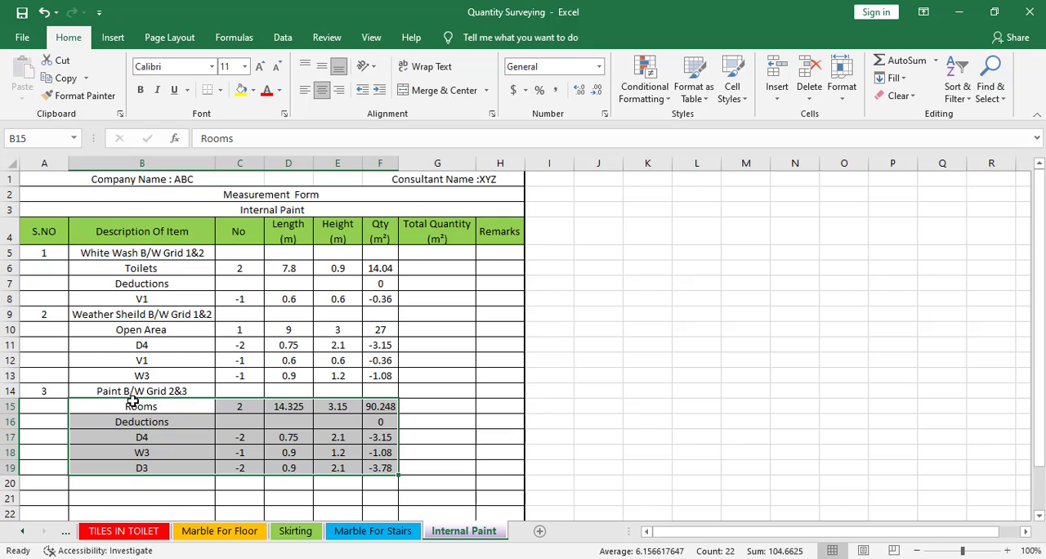
Set the height of the Rooms entry in E15 to 3 m
click(170, 406)
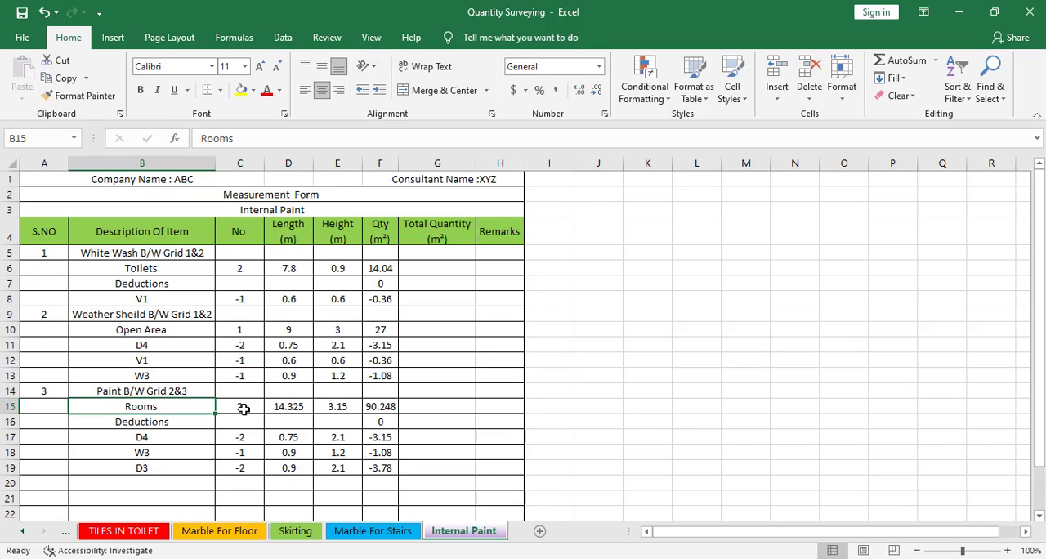
click(247, 409)
click(281, 408)
click(337, 408)
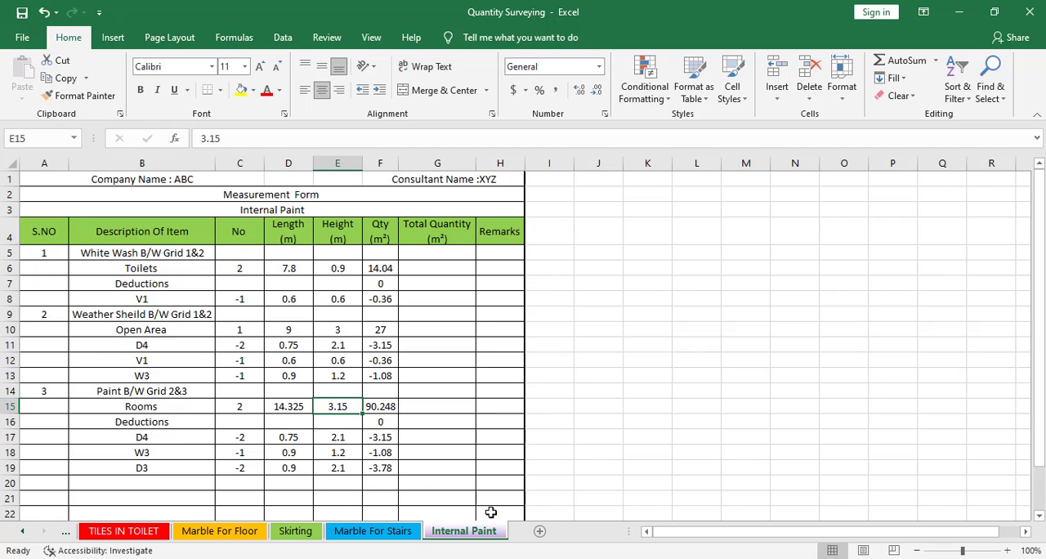
text(3)
key(Return)
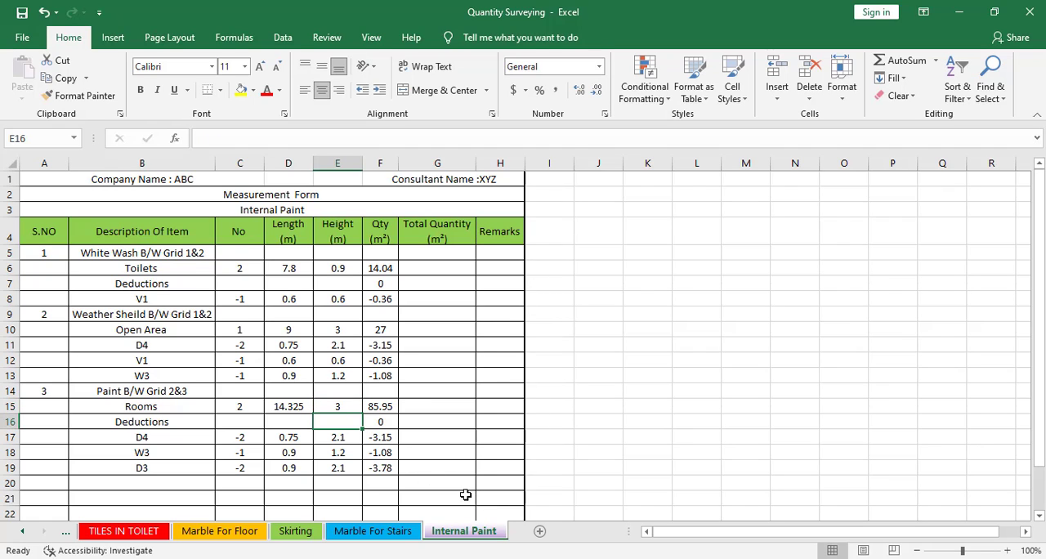
click(344, 326)
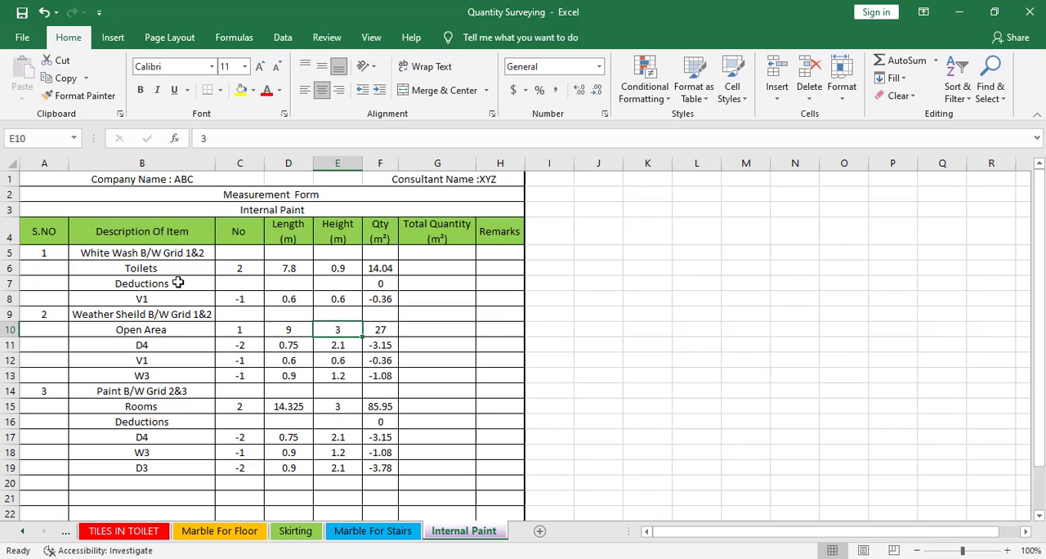
Switch to the floor plan and examine the rooms' openings and the TV Lounge, Store and Kitchen between grids 3 and 4
click(166, 437)
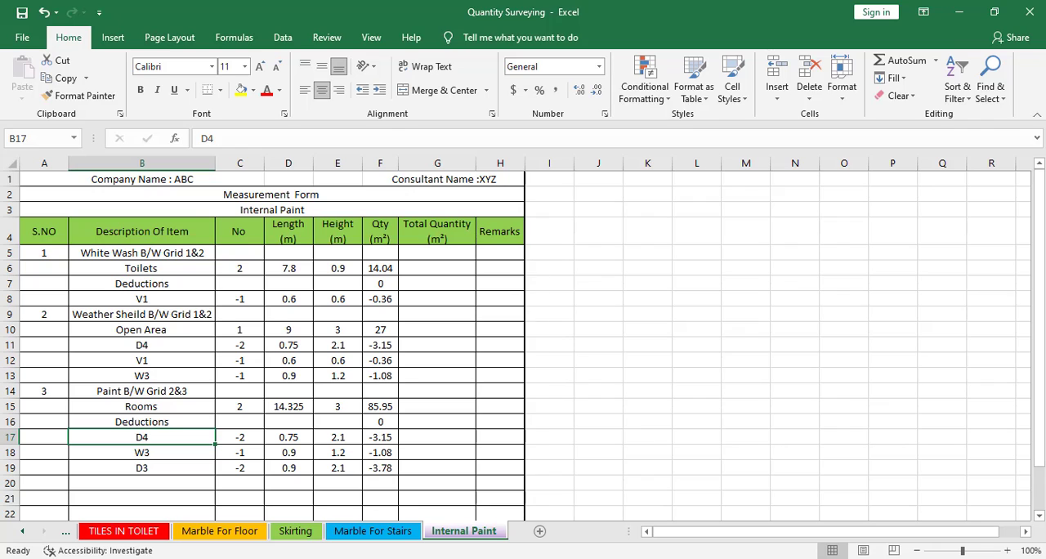
key(alt+Tab)
drag(378, 413, 303, 423)
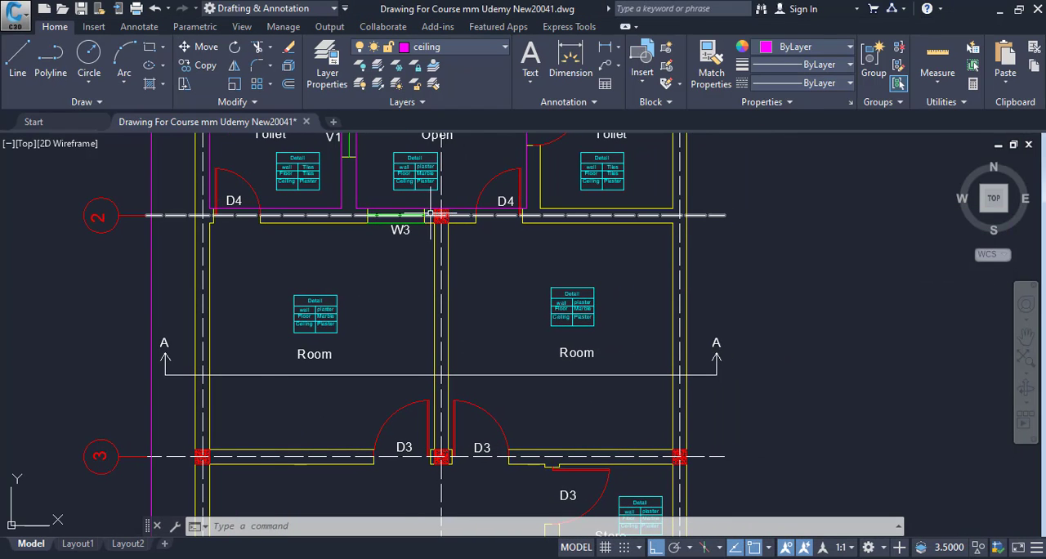
drag(382, 442, 328, 262)
drag(367, 380, 354, 309)
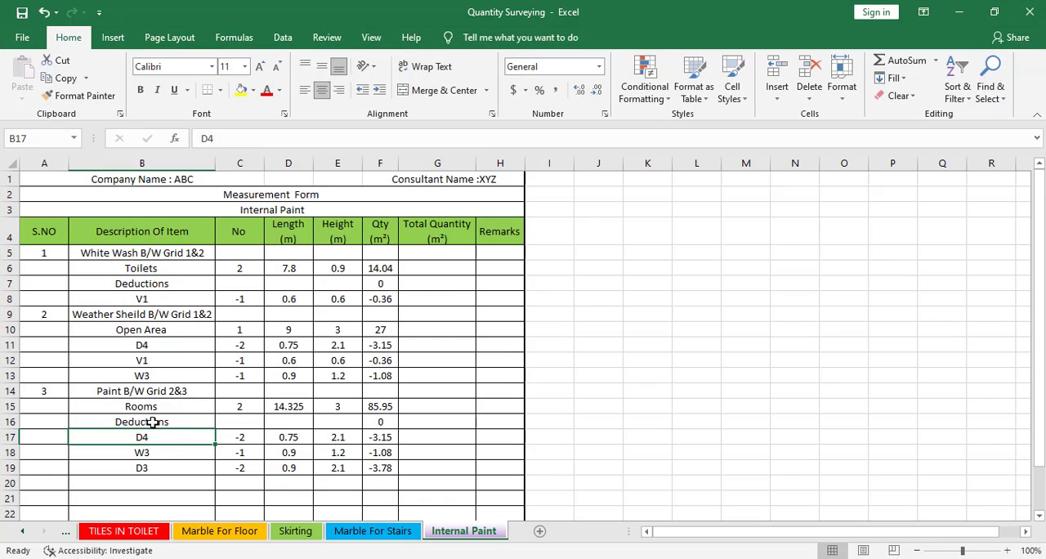
In Excel, insert eight blank rows above the green total row of the Internal Paint sheet, starting at row 20
scroll(200, 424, down, 2)
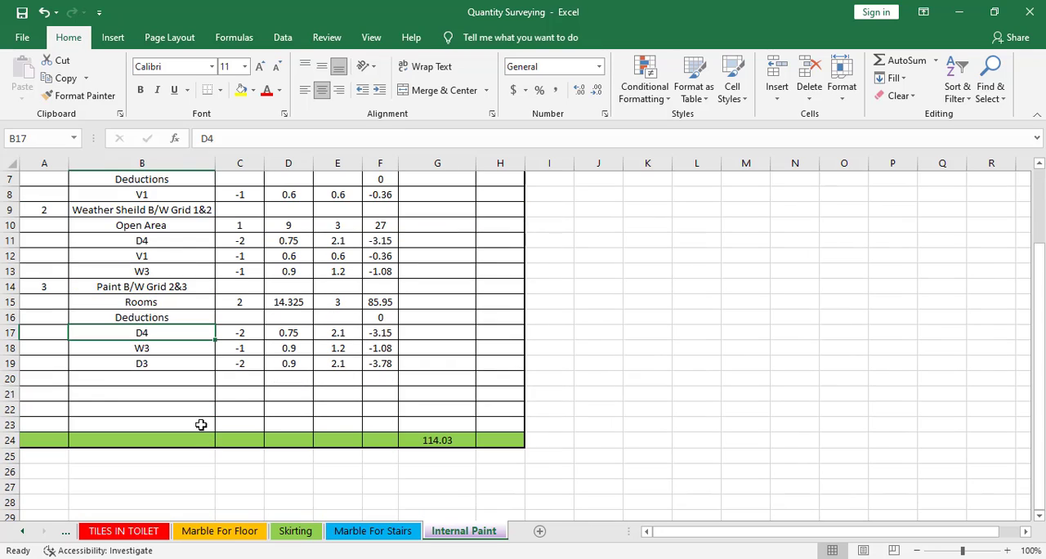
drag(8, 378, 8, 423)
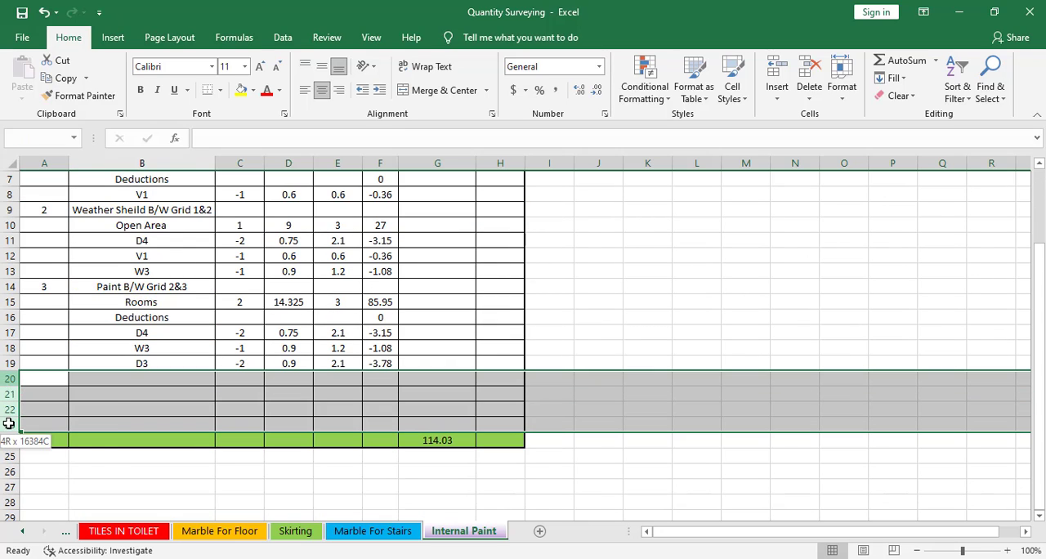
right_click(8, 423)
click(56, 305)
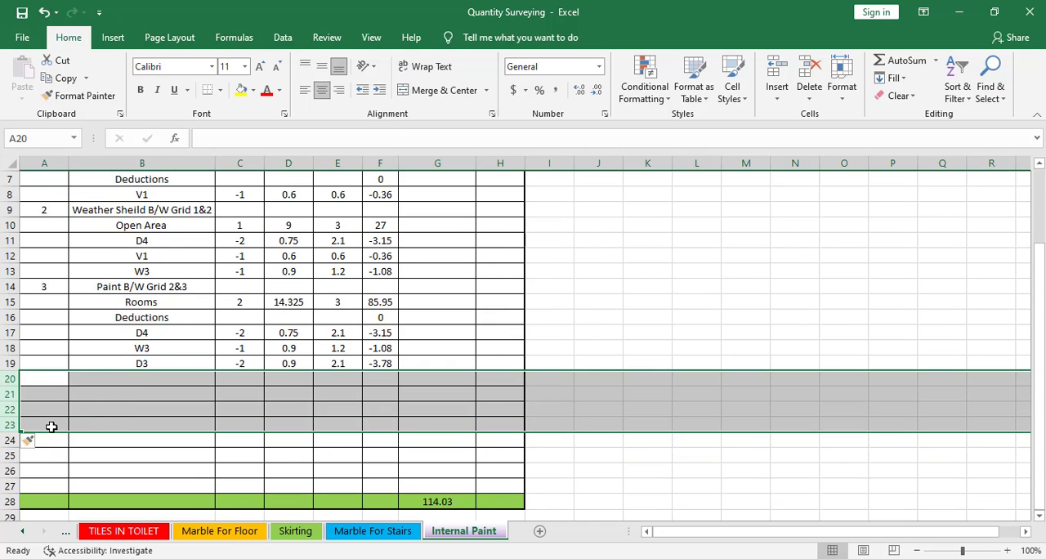
right_click(18, 394)
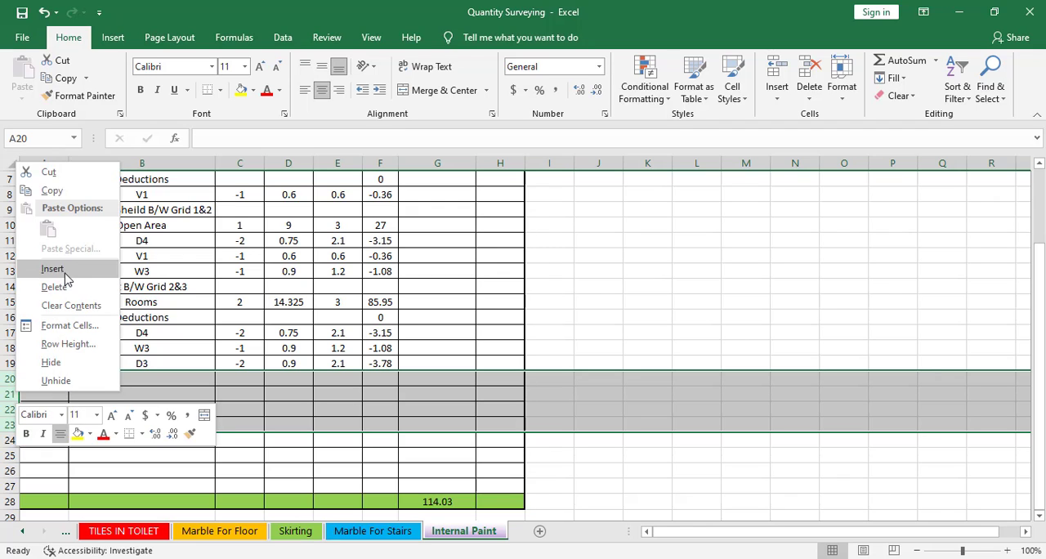
click(67, 279)
click(177, 423)
scroll(178, 422, up, 1)
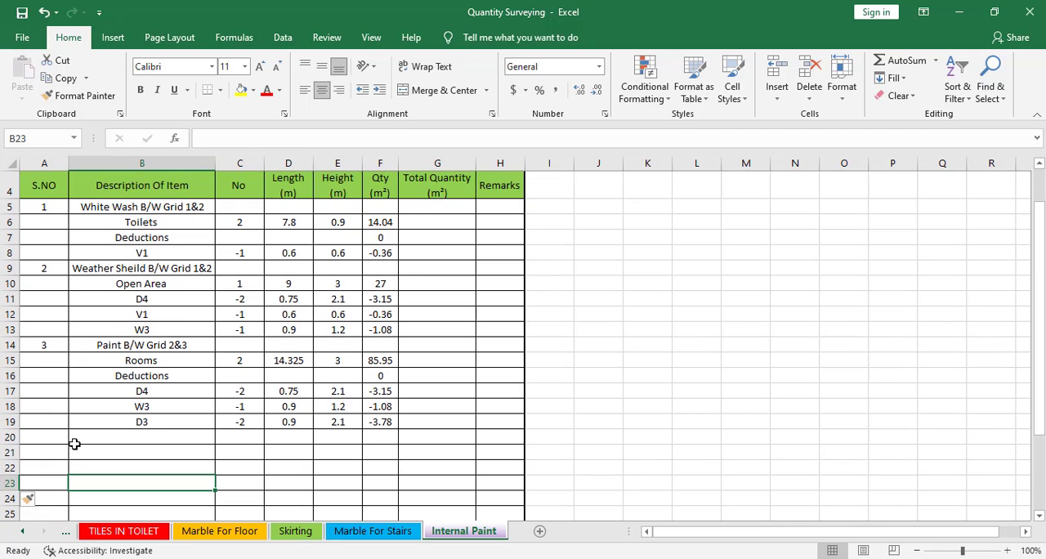
Enter serial number 4 in A20 and copy the Paint B/W Grid 2&3 heading from B14 into B20
click(55, 440)
text(4)
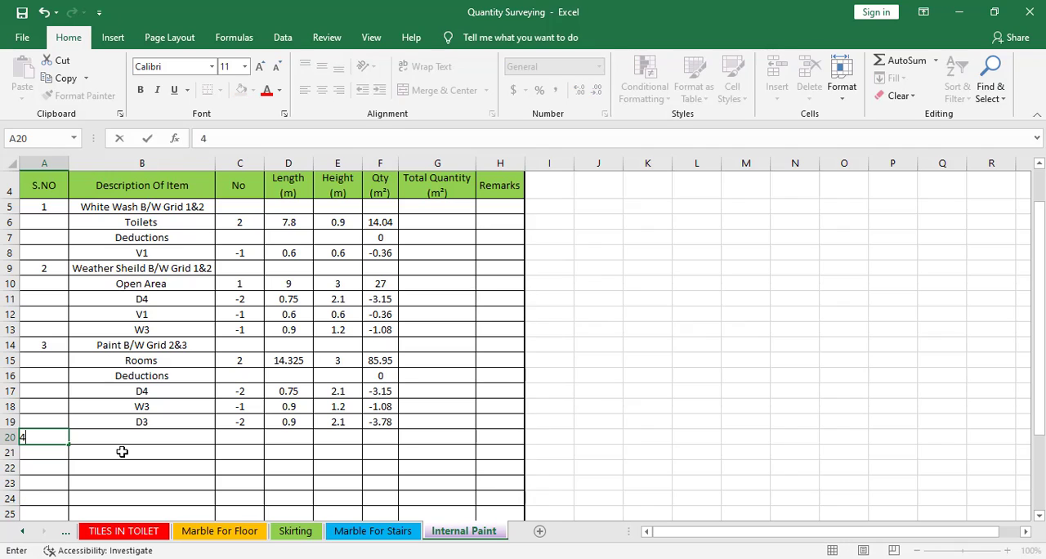
click(131, 437)
right_click(135, 344)
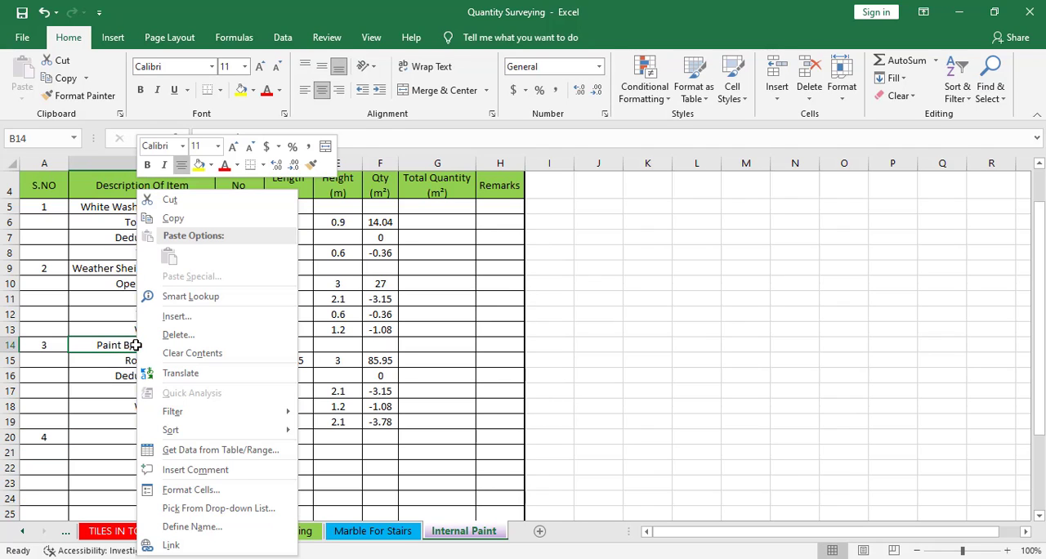
click(184, 220)
right_click(152, 435)
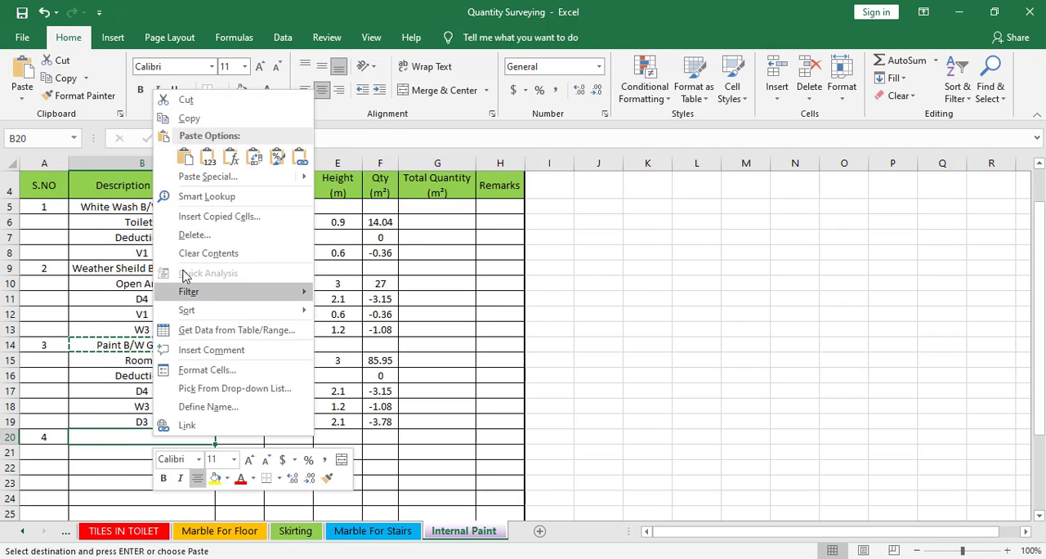
click(186, 157)
key(Escape)
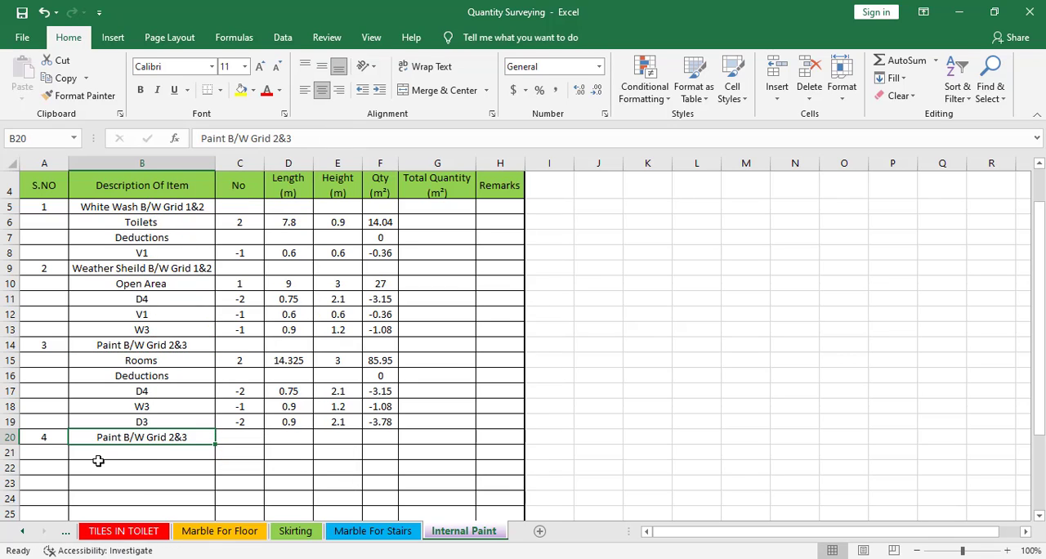
Change the heading in B20 to "Paint B/W Grid 3&4" and save the workbook
double_click(147, 437)
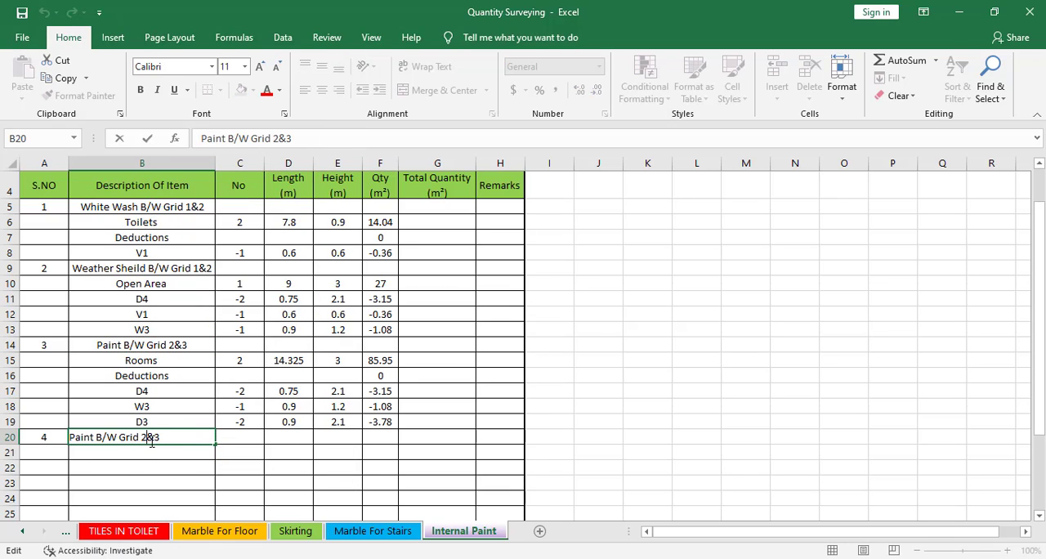
key(BackSpace)
text(3)
click(155, 451)
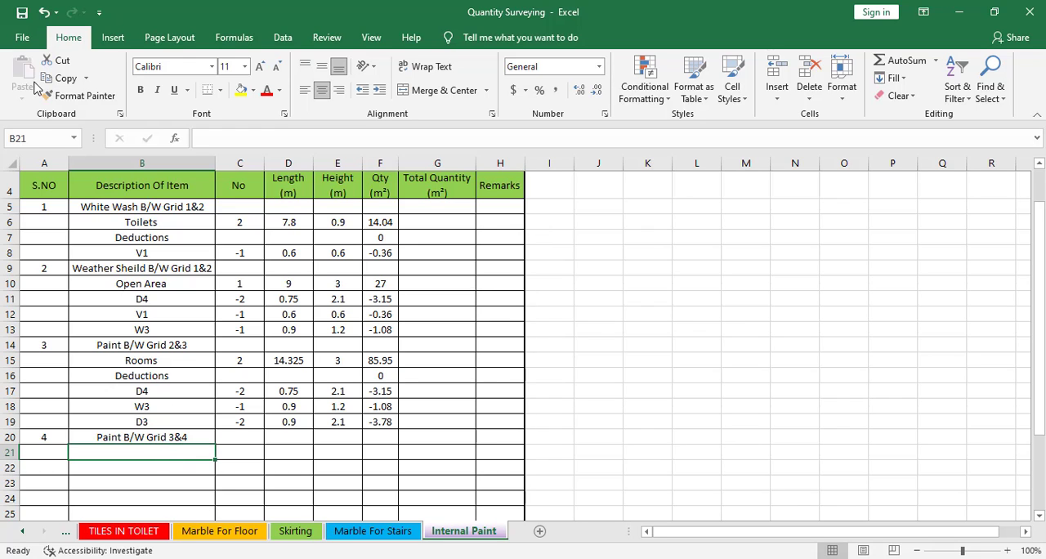
click(22, 38)
click(60, 213)
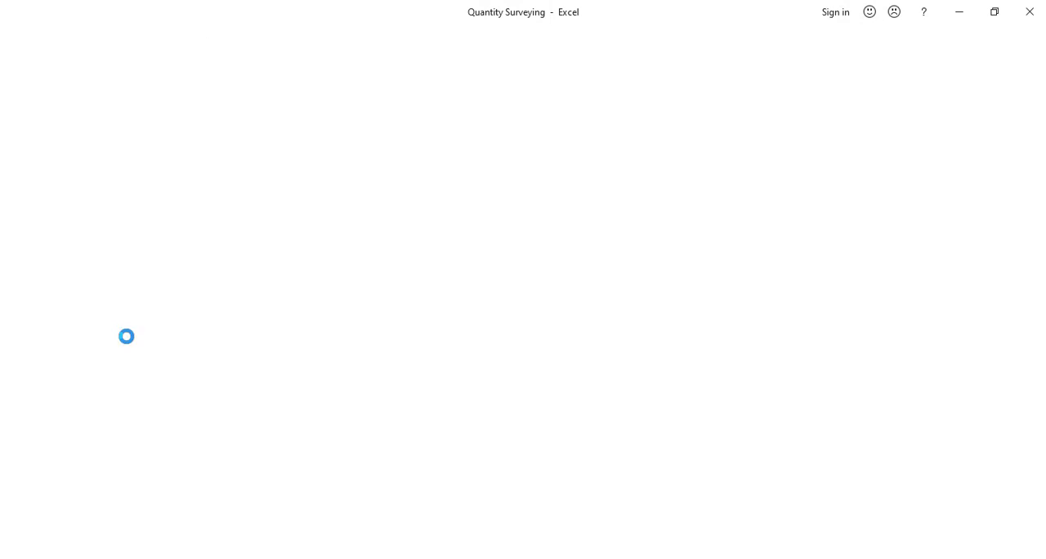
Open the Internal Plaster sheet and review the Grid 3&4 rows for the TV Lounge, Store and Kitchen with their deductions
click(66, 532)
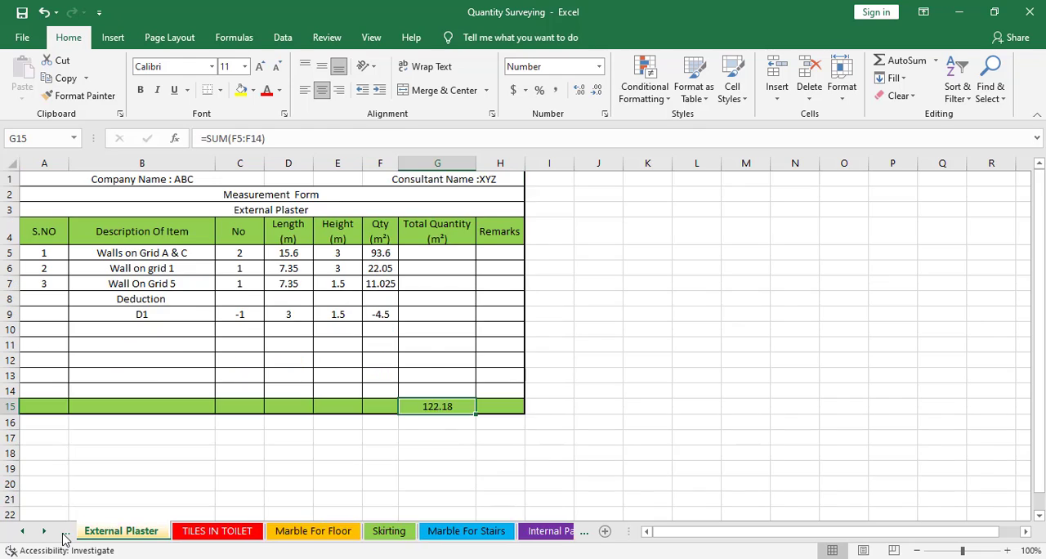
click(65, 532)
click(65, 532)
click(65, 531)
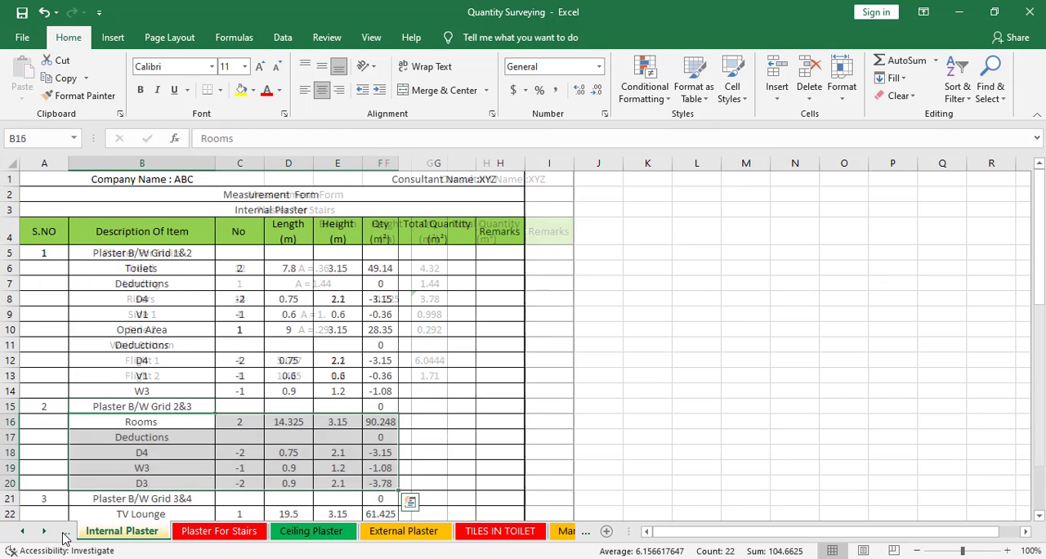
scroll(236, 439, down, 2)
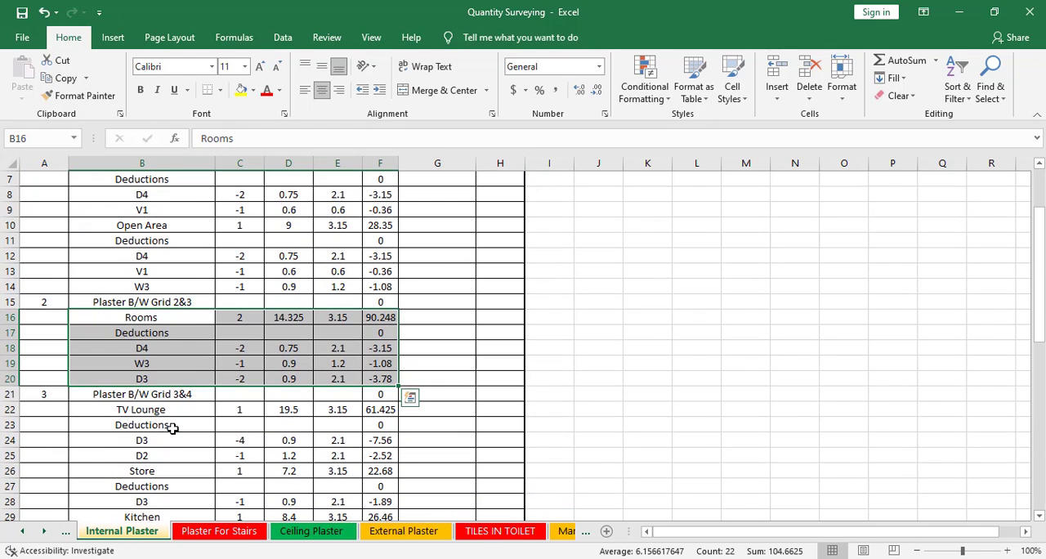
click(174, 410)
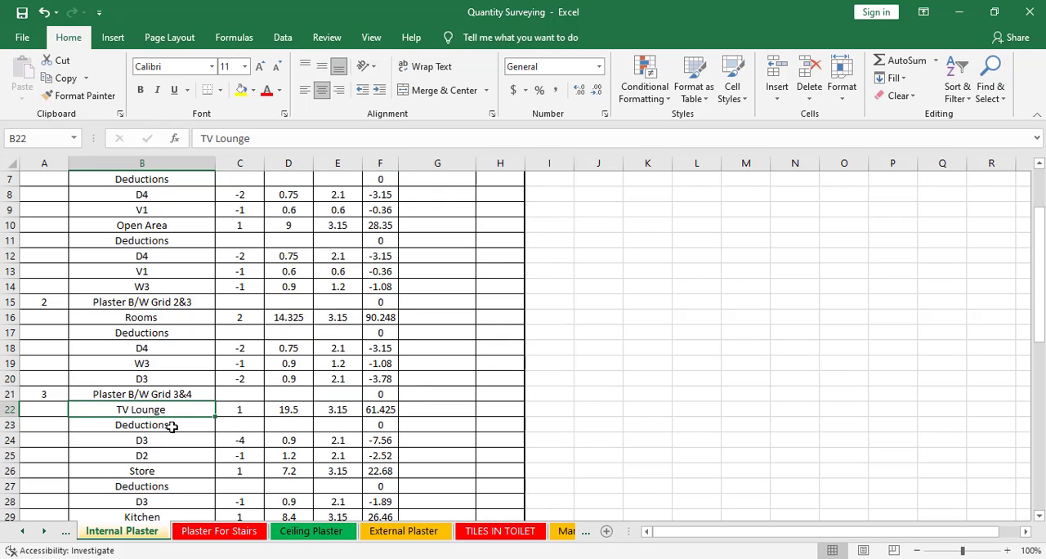
click(173, 425)
click(167, 446)
click(164, 456)
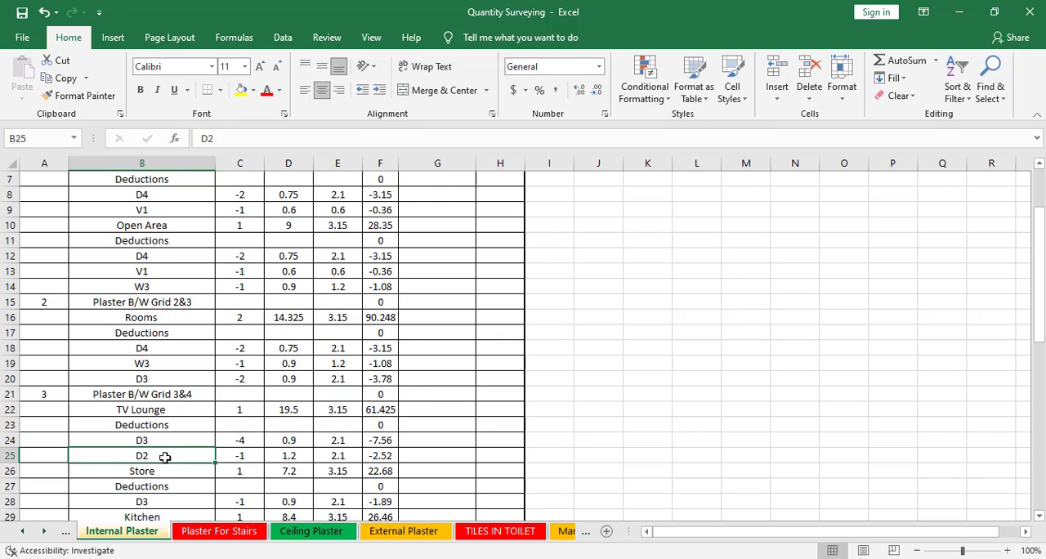
click(163, 470)
click(163, 484)
scroll(164, 480, down, 1)
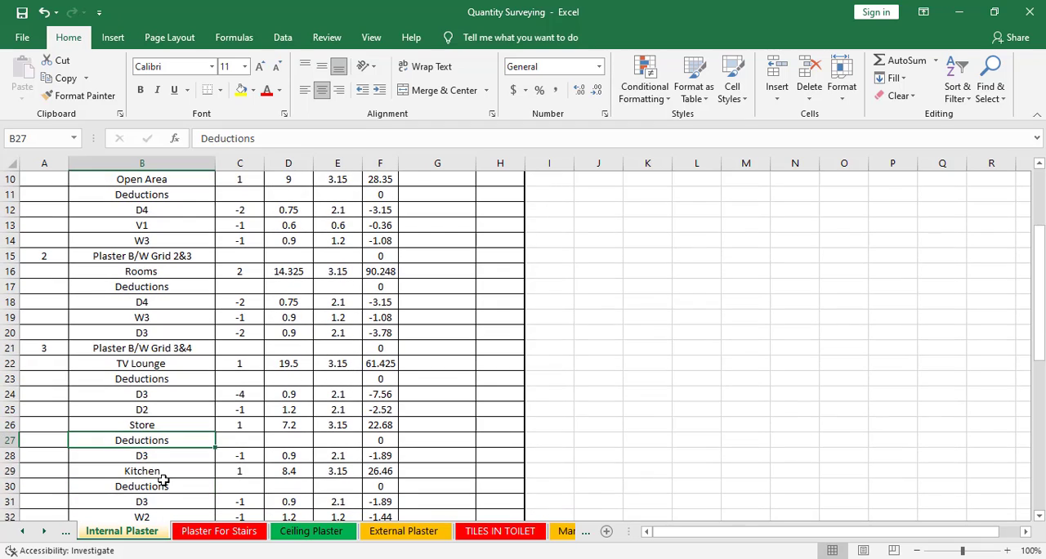
click(167, 471)
scroll(176, 471, down, 1)
click(180, 466)
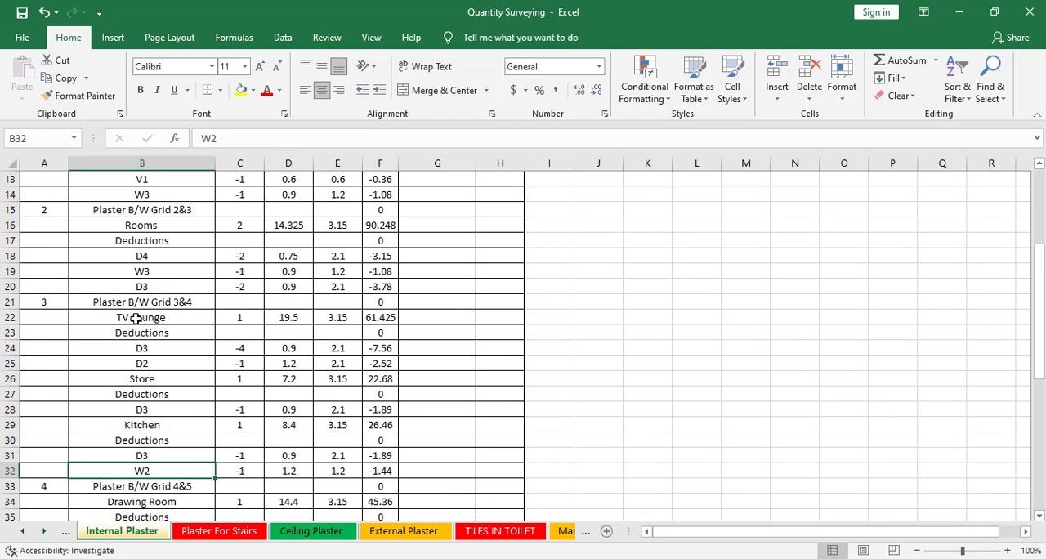
Copy the Grid 3&4 plaster rows B22:F32 into the Internal Paint sheet, starting at B21
drag(135, 318, 384, 472)
right_click(376, 471)
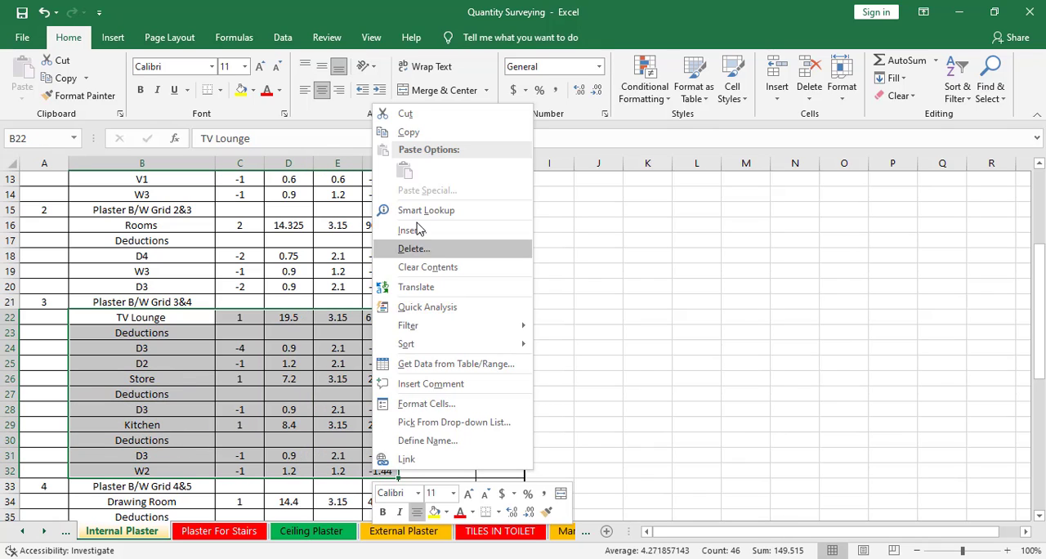
click(409, 133)
click(585, 536)
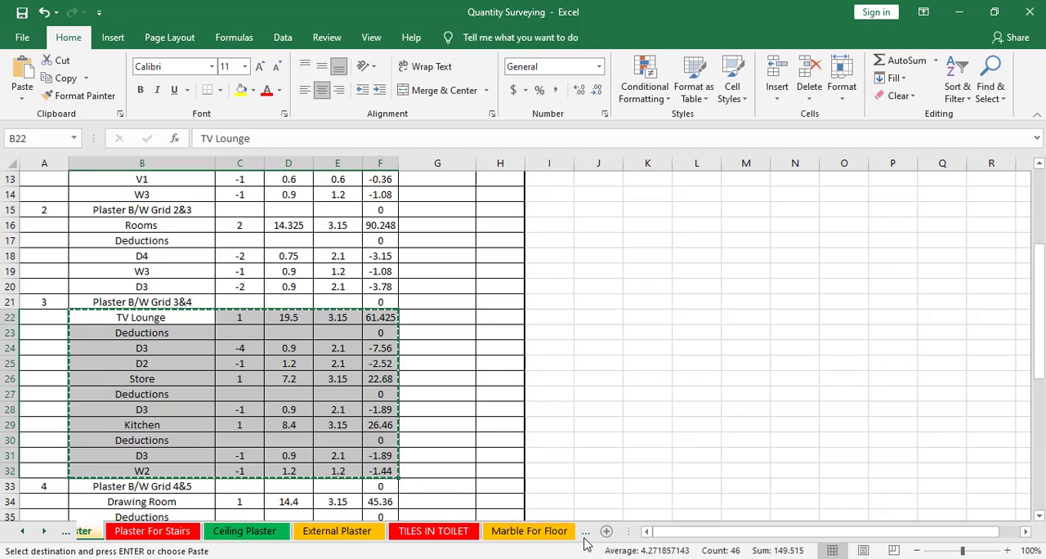
click(585, 532)
click(585, 532)
click(585, 533)
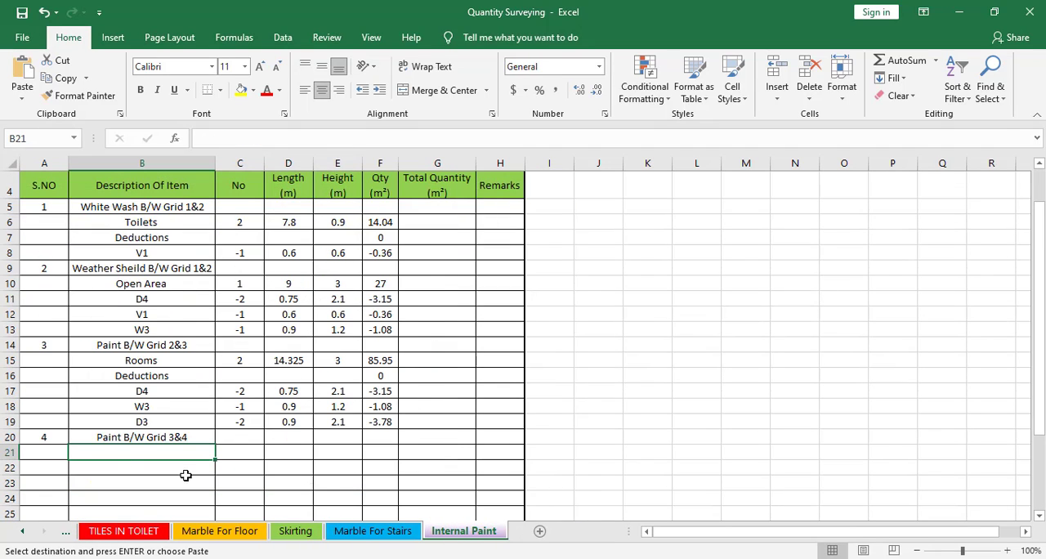
scroll(170, 412, down, 2)
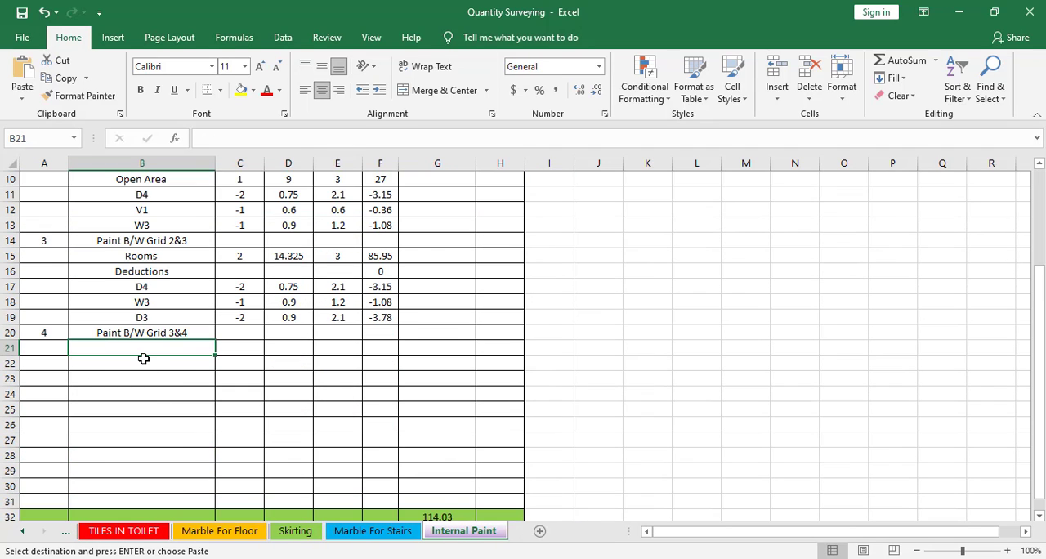
key(ctrl+v)
scroll(233, 399, down, 3)
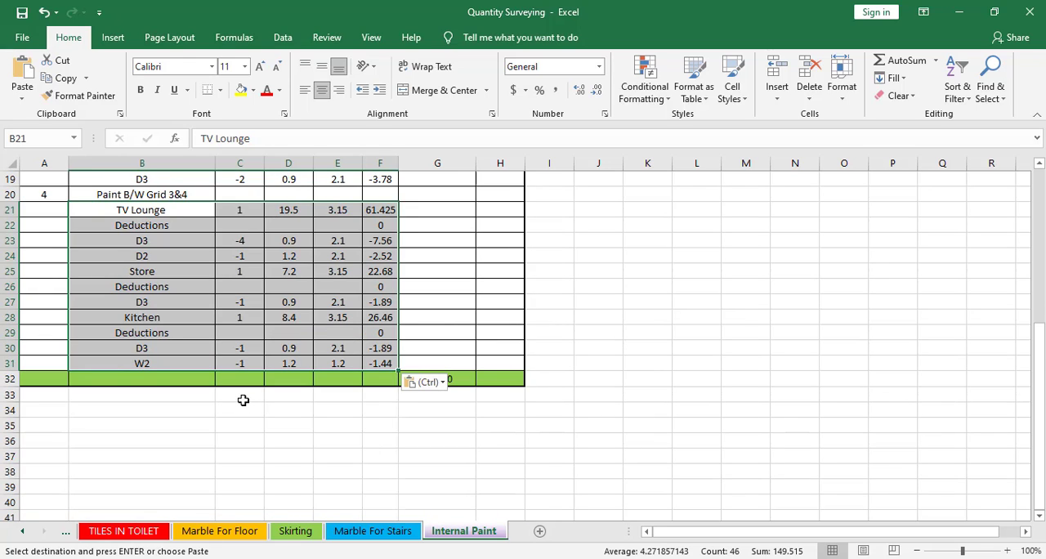
scroll(244, 406, up, 2)
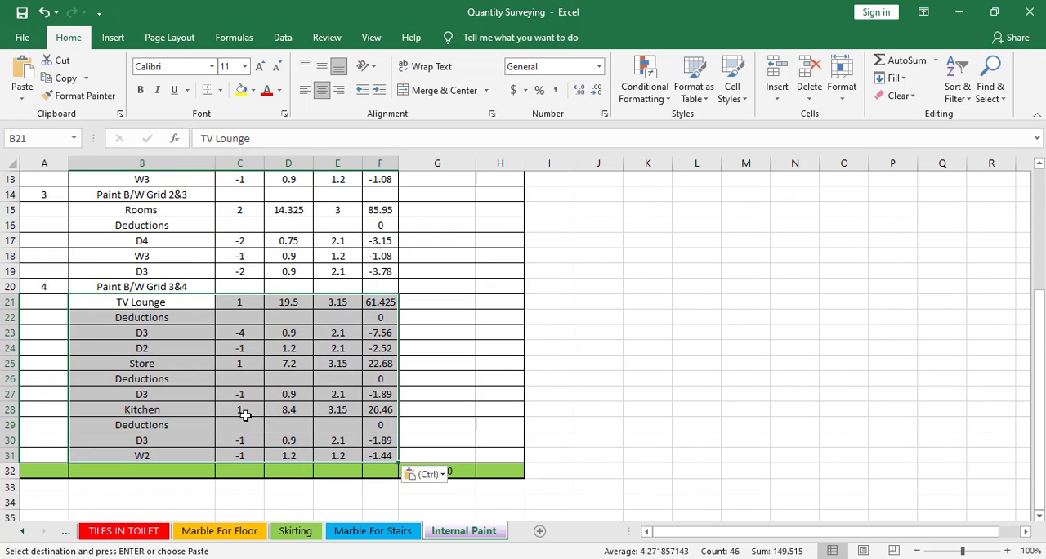
key(ctrl+v)
Undo the pasting of the plaster measurements in rows 21 to 31 of the Internal Paint sheet
scroll(245, 415, up, 1)
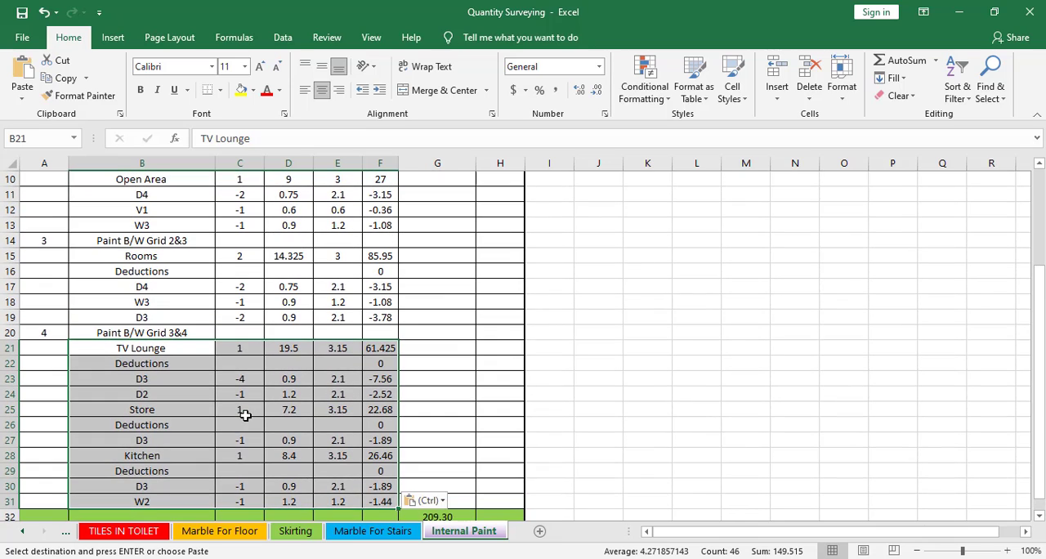
scroll(245, 415, up, 1)
scroll(245, 415, down, 1)
key(Delete)
scroll(246, 415, down, 2)
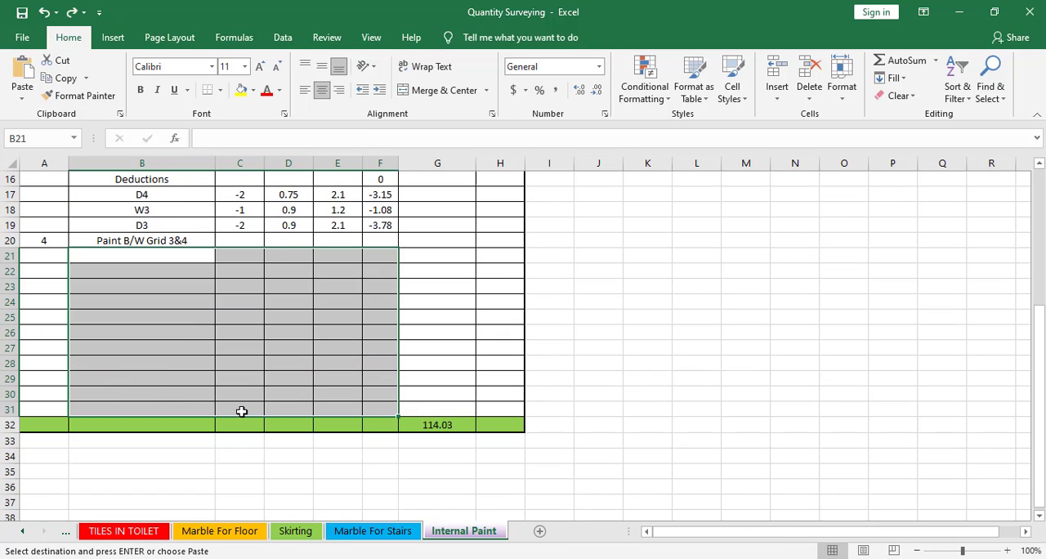
Try to insert the copied cells at row 24 of the Internal Paint sheet
right_click(11, 301)
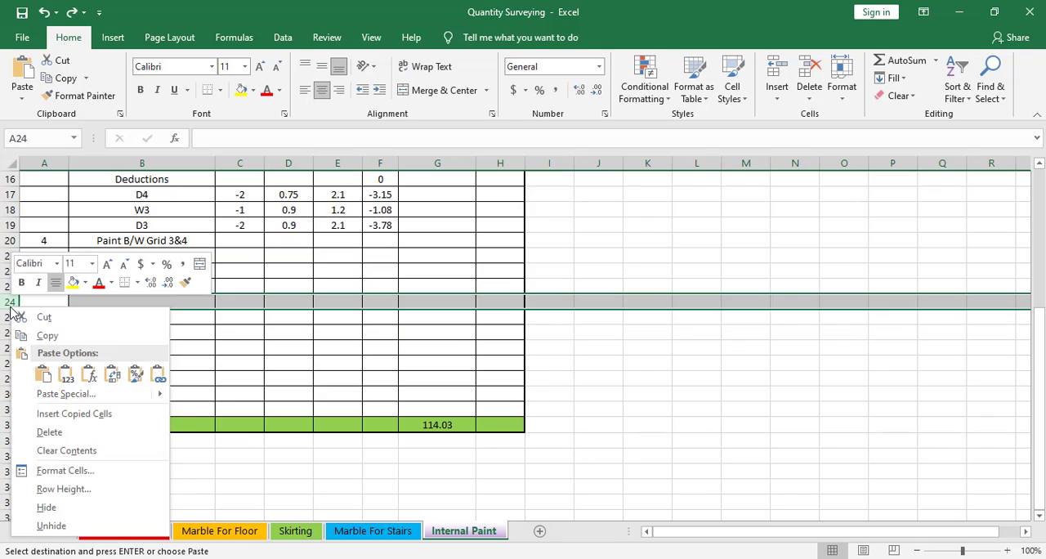
click(112, 419)
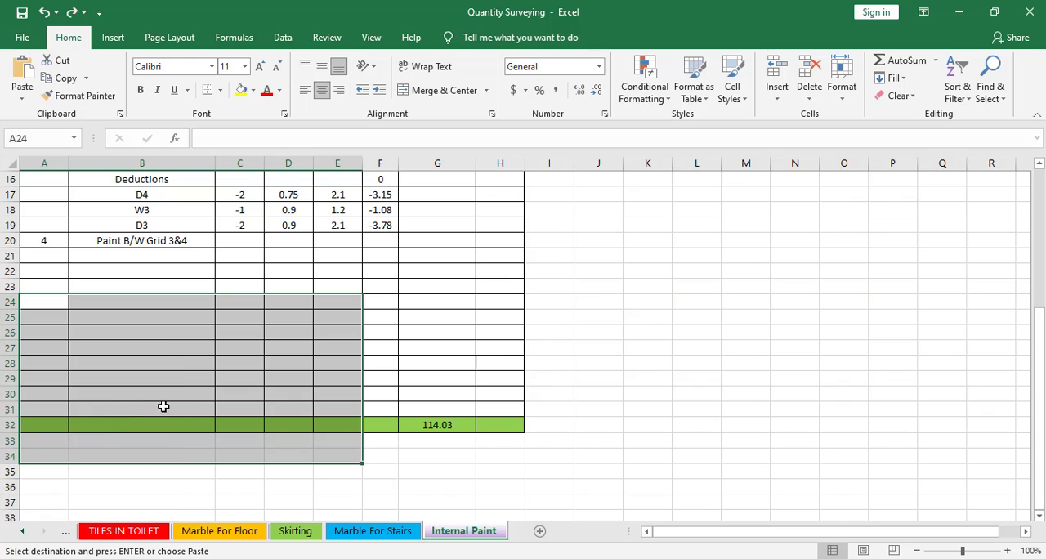
click(77, 440)
click(124, 319)
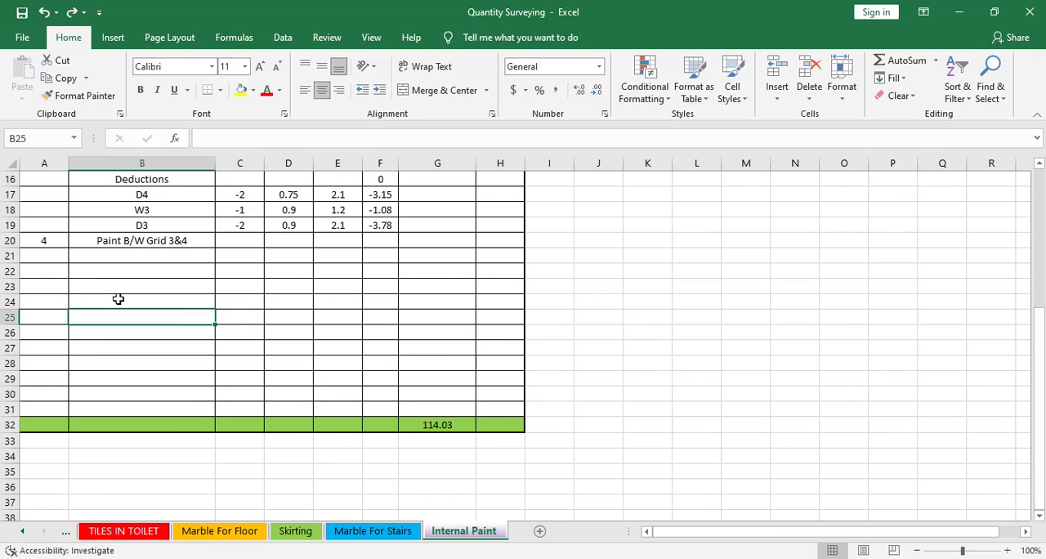
Insert two sets of nine blank rows at row 21, below the Paint B/W Grid 3&4 heading
drag(16, 255, 16, 379)
key(ctrl+shift+plus)
key(ctrl+shift+plus)
scroll(196, 408, down, 6)
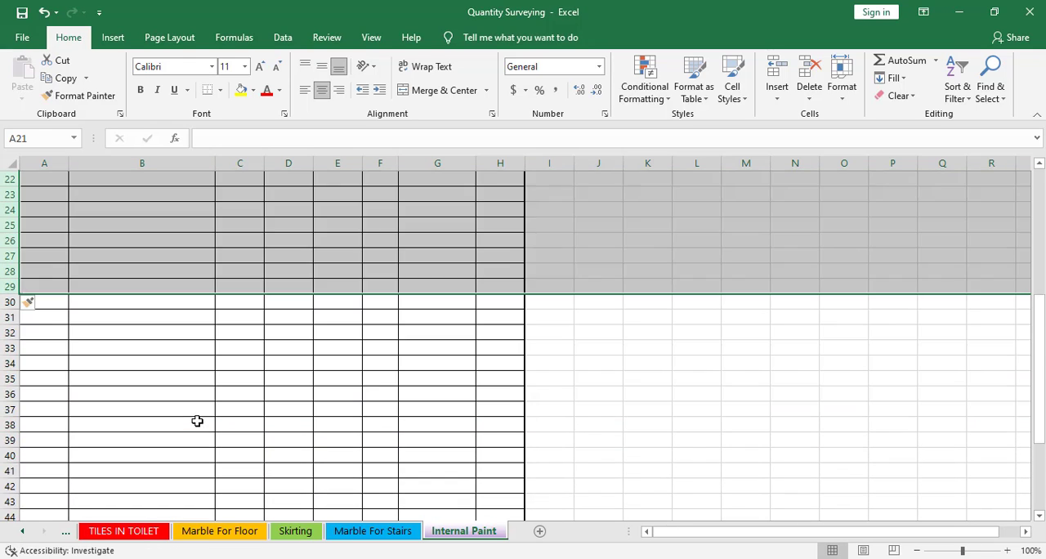
scroll(196, 420, up, 6)
click(183, 406)
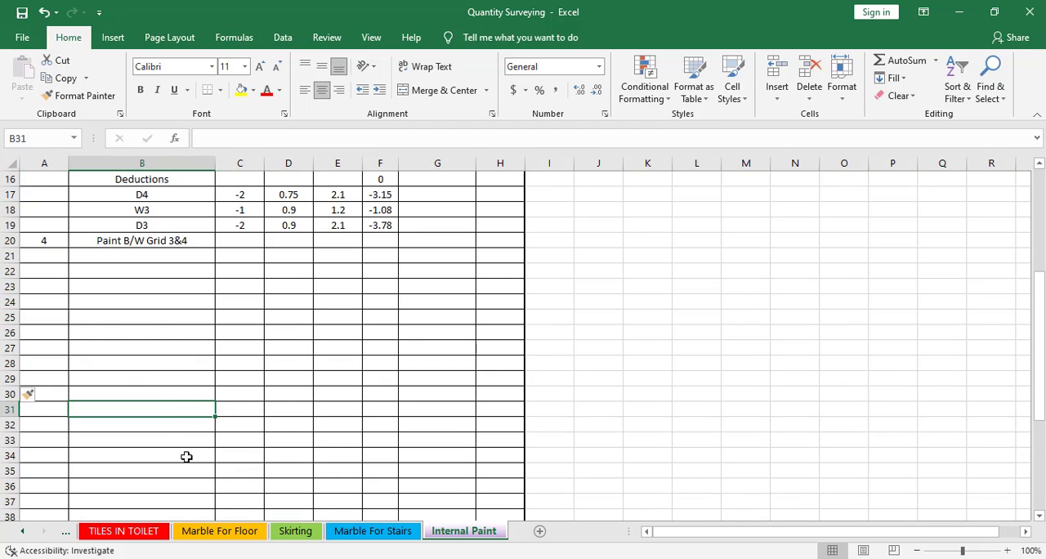
Return to the Internal Plaster sheet and copy its TV Lounge, Store and Kitchen rows, B22:F32
click(63, 532)
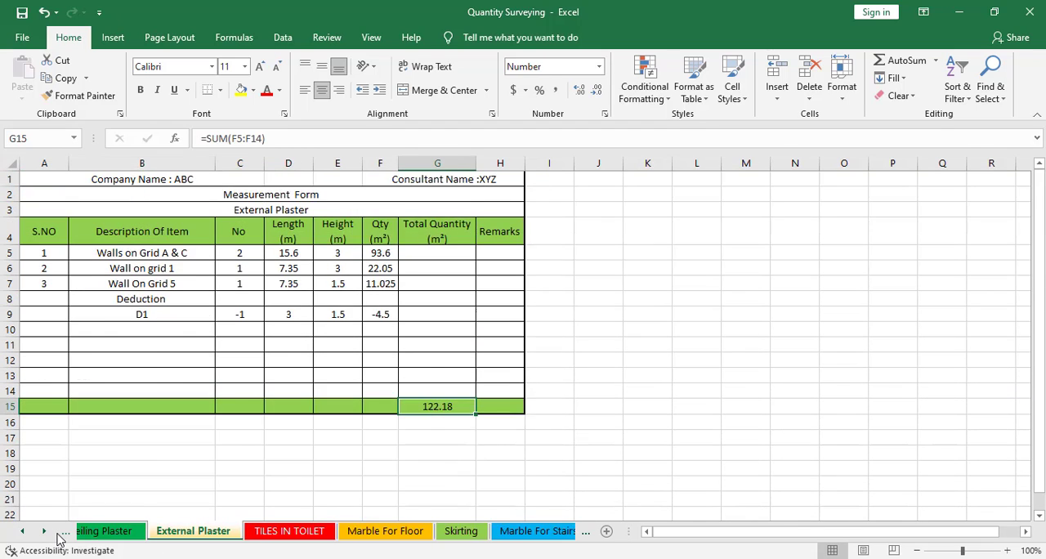
click(63, 532)
click(63, 532)
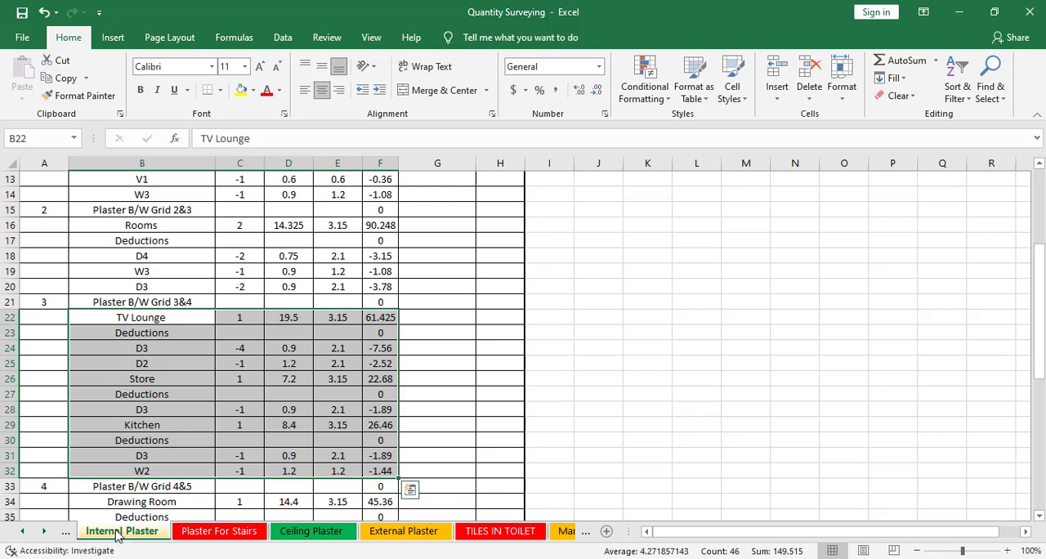
right_click(157, 394)
click(228, 58)
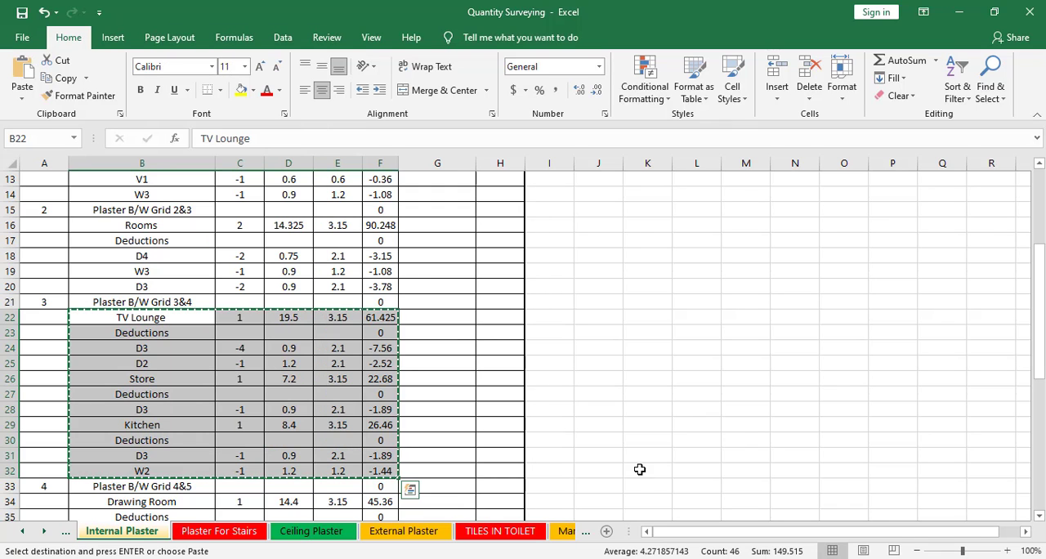
Paste the copied TV Lounge, Store and Kitchen rows into the Internal Paint sheet at B21 and clear the copy selection
click(585, 532)
click(585, 532)
click(585, 531)
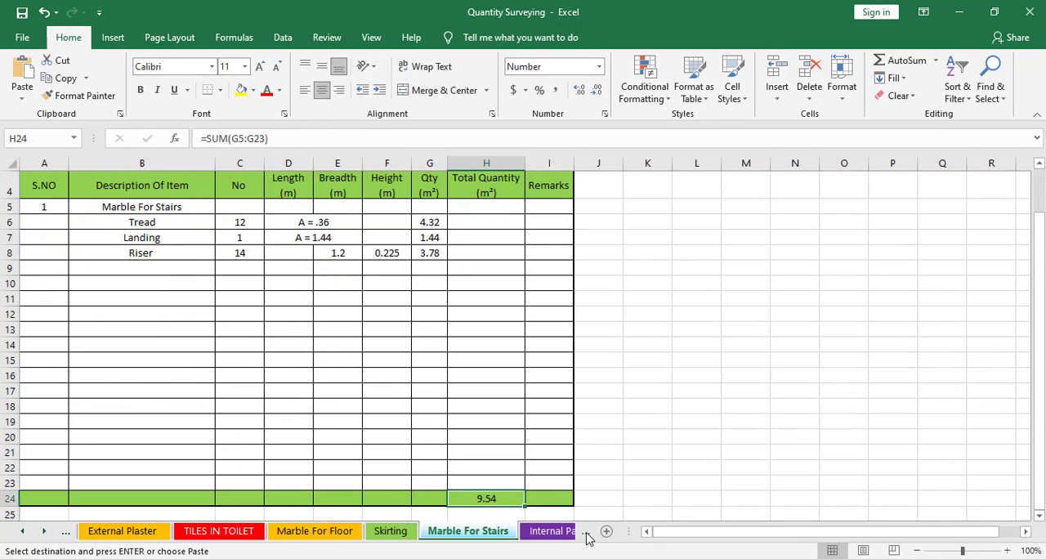
click(585, 532)
click(93, 259)
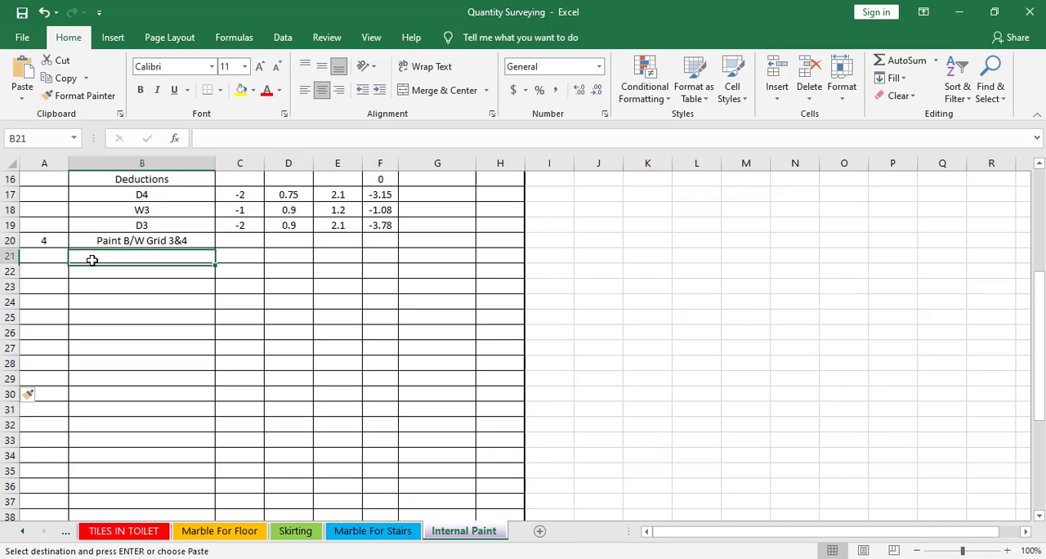
right_click(108, 259)
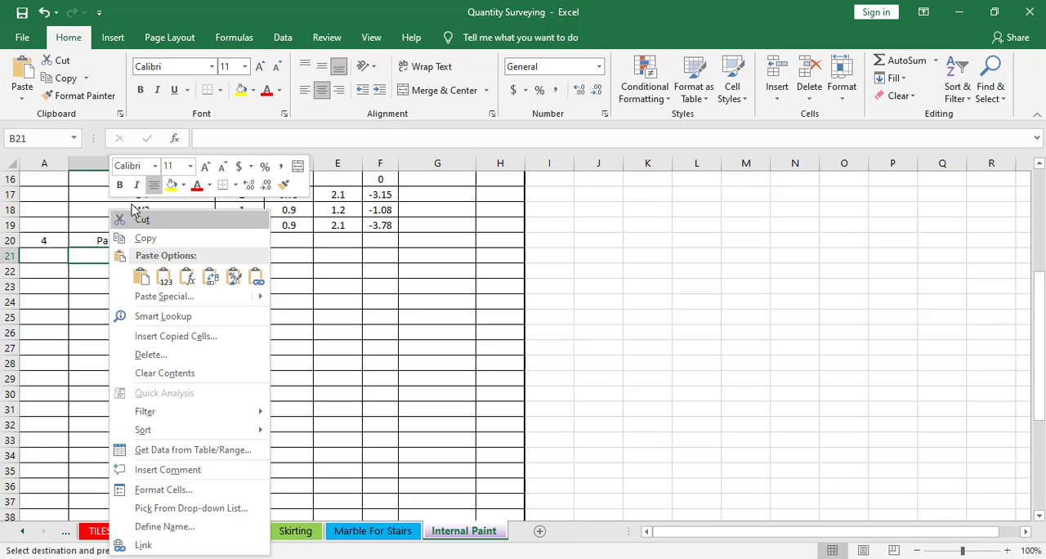
click(129, 273)
key(Escape)
click(221, 442)
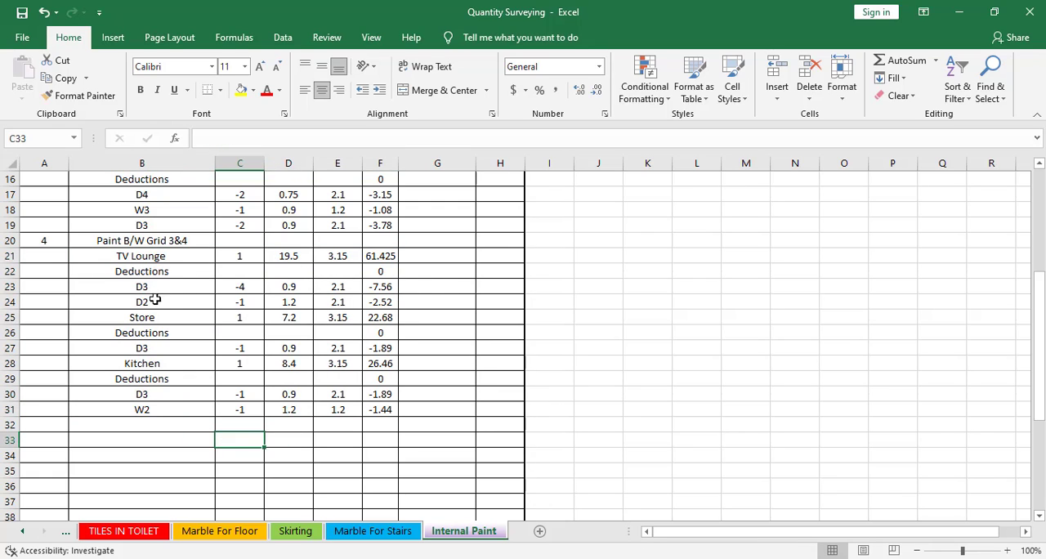
Set the heights of the TV Lounge (E21), Store (E25) and Kitchen (E28) to 3 m
click(349, 259)
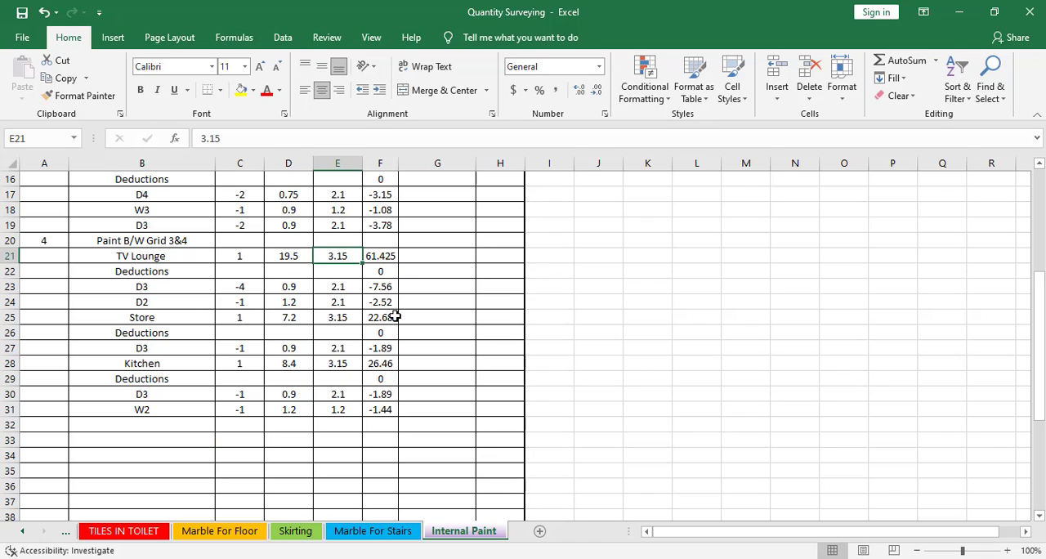
text(3)
key(Return)
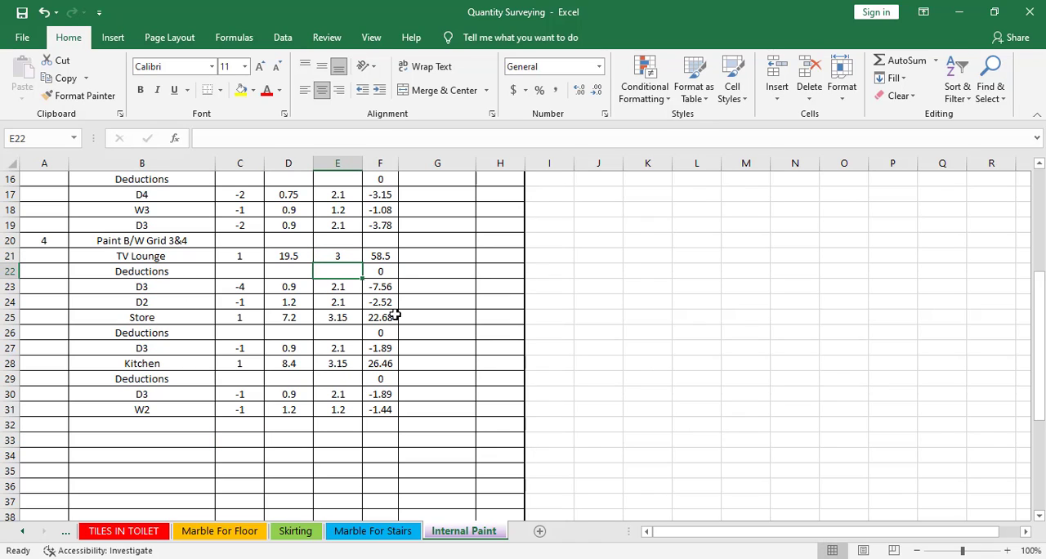
click(351, 317)
text(3)
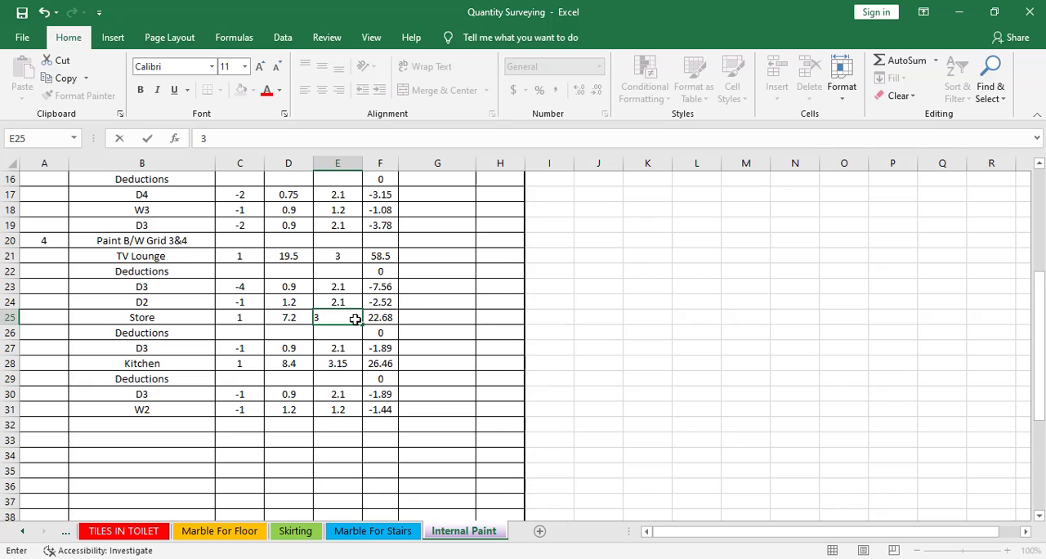
key(Return)
click(337, 365)
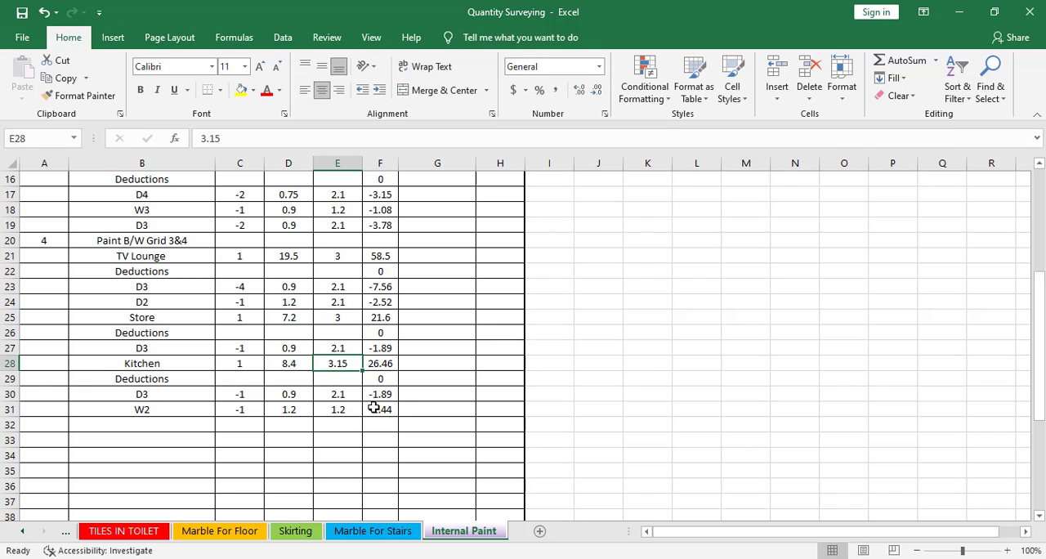
text(3)
key(Return)
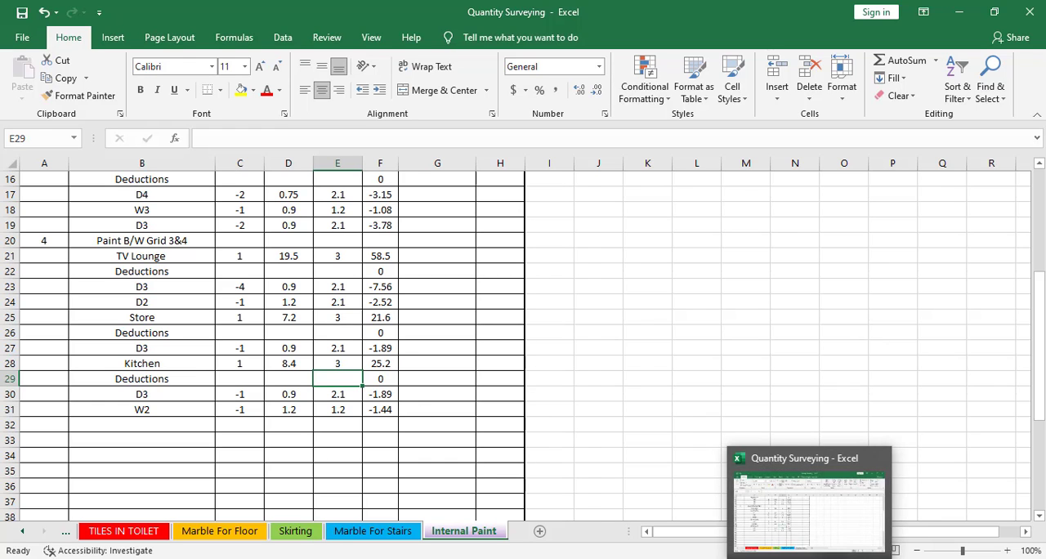
Switch to the Civil 3D drawing and examine the wall base and its height dimensions in Section At AA
key(alt+Tab)
scroll(479, 328, down, 2)
drag(428, 272, 433, 395)
scroll(422, 346, up, 4)
scroll(434, 454, down, 4)
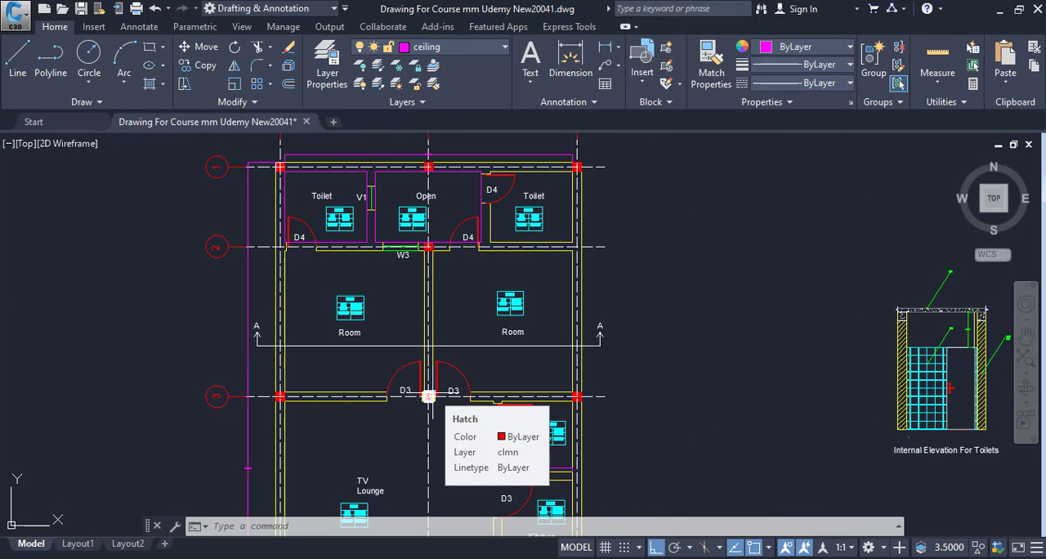
scroll(432, 396, down, 4)
drag(432, 396, 601, 300)
drag(425, 365, 467, 304)
scroll(340, 390, up, 6)
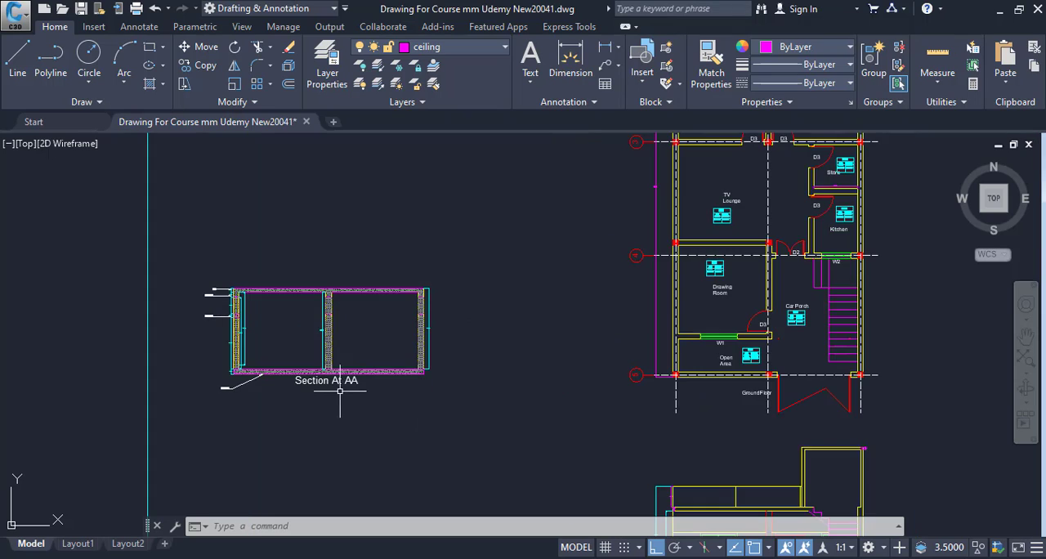
scroll(131, 381, up, 7)
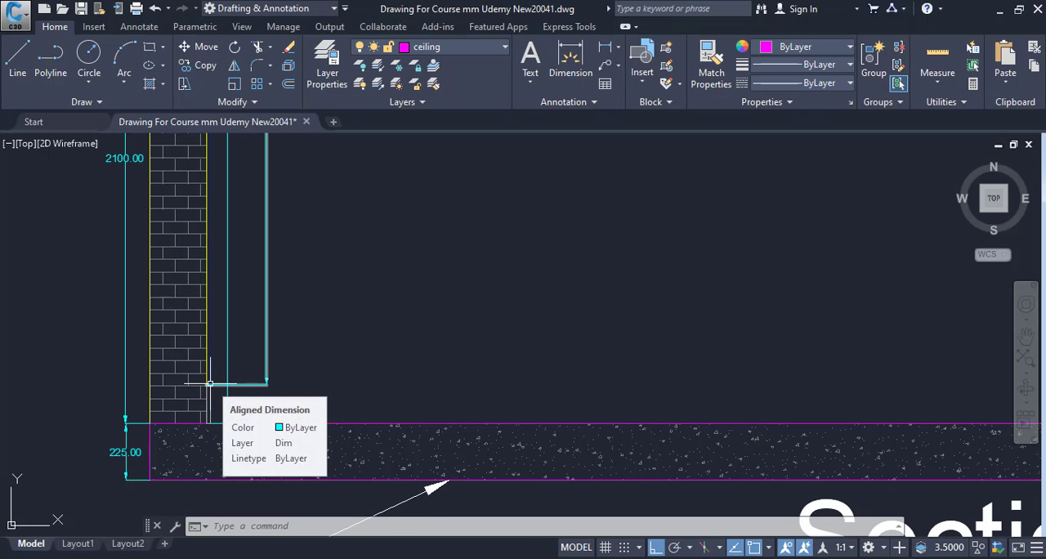
Examine the door and window elevations along the ground line, ending at the base of door D4
drag(210, 383, 221, 448)
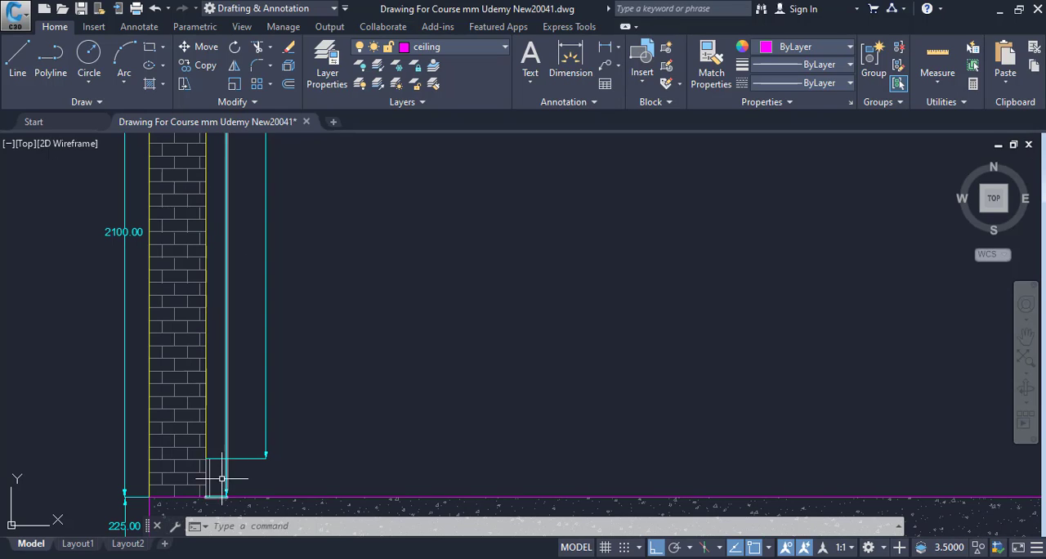
scroll(205, 490, down, 6)
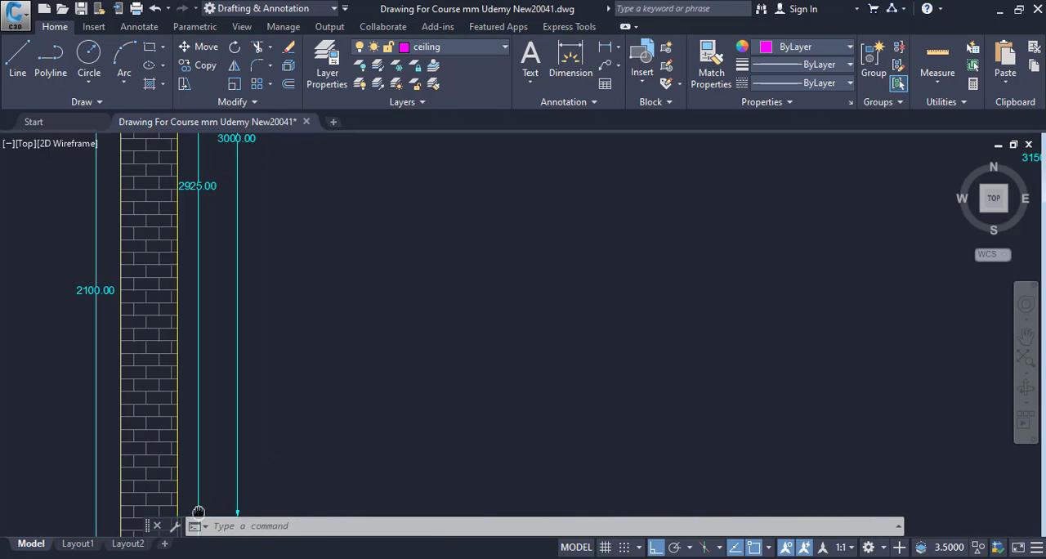
scroll(204, 400, down, 4)
scroll(462, 433, down, 4)
drag(459, 432, 646, 375)
scroll(547, 425, down, 4)
drag(546, 424, 608, 373)
scroll(423, 379, up, 6)
scroll(294, 387, up, 4)
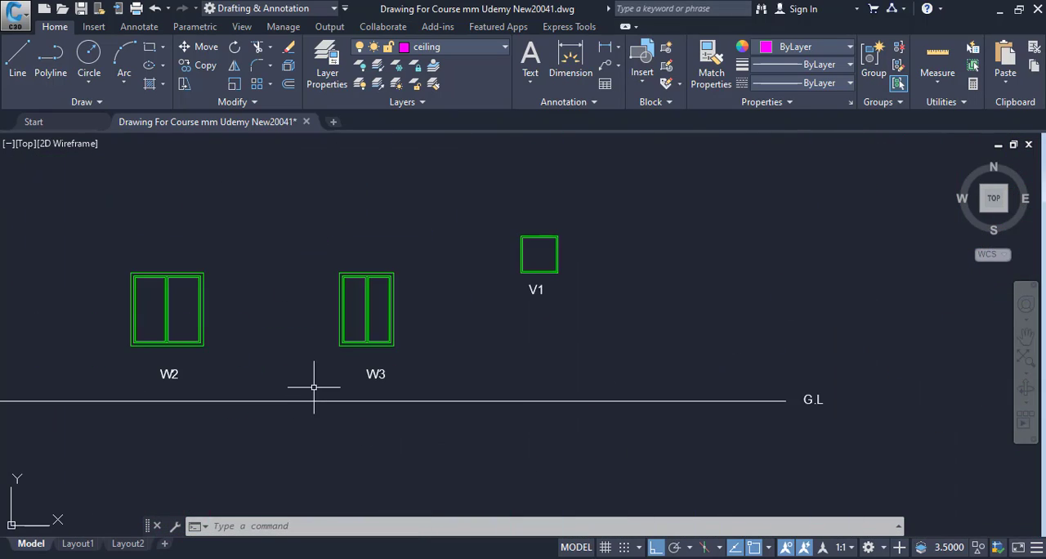
drag(315, 385, 765, 362)
drag(392, 382, 536, 397)
scroll(537, 397, up, 4)
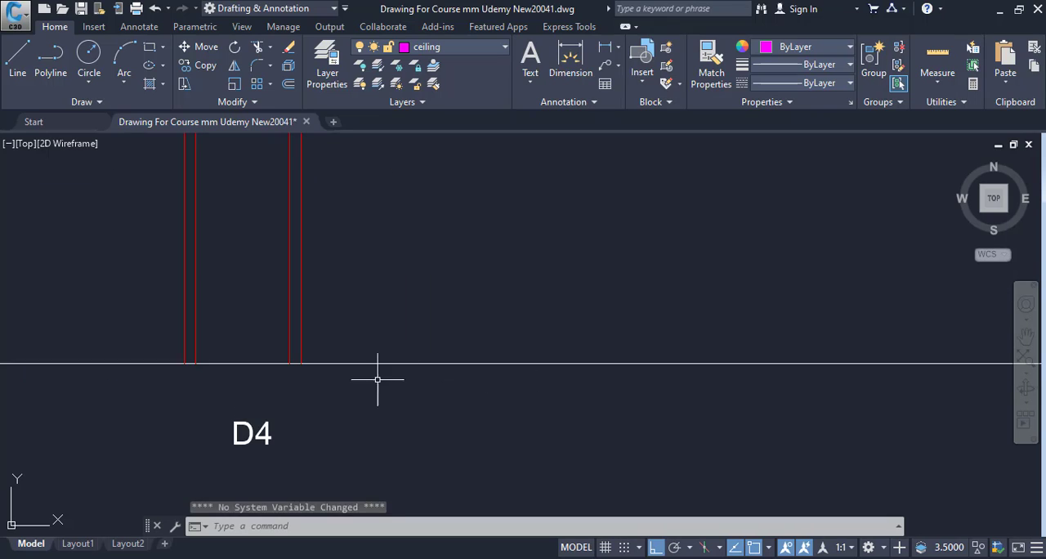
Draw a short horizontal line outward from door D4's frame, just above the ground line
key(Escape)
text(l)
key(Return)
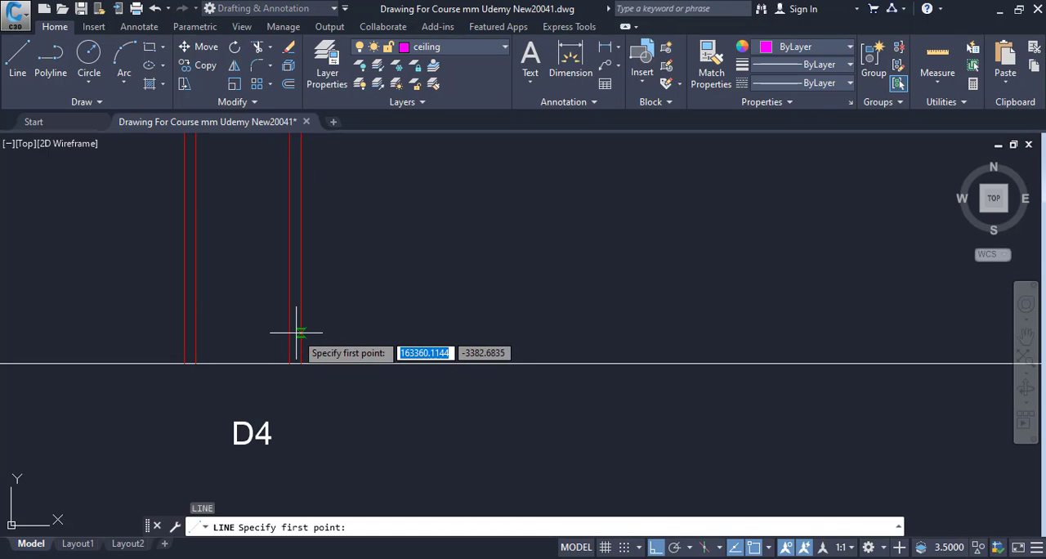
click(301, 332)
click(426, 331)
key(Escape)
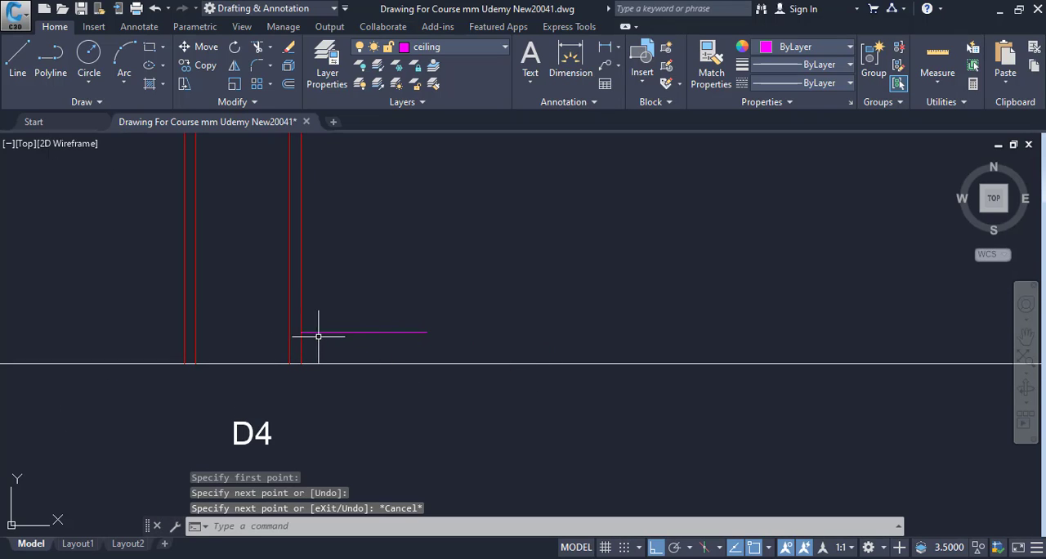
Erase the short horizontal line beside door D4
mouse_move(318, 336)
mouse_down()
mouse_move(339, 439)
mouse_move(351, 364)
mouse_up()
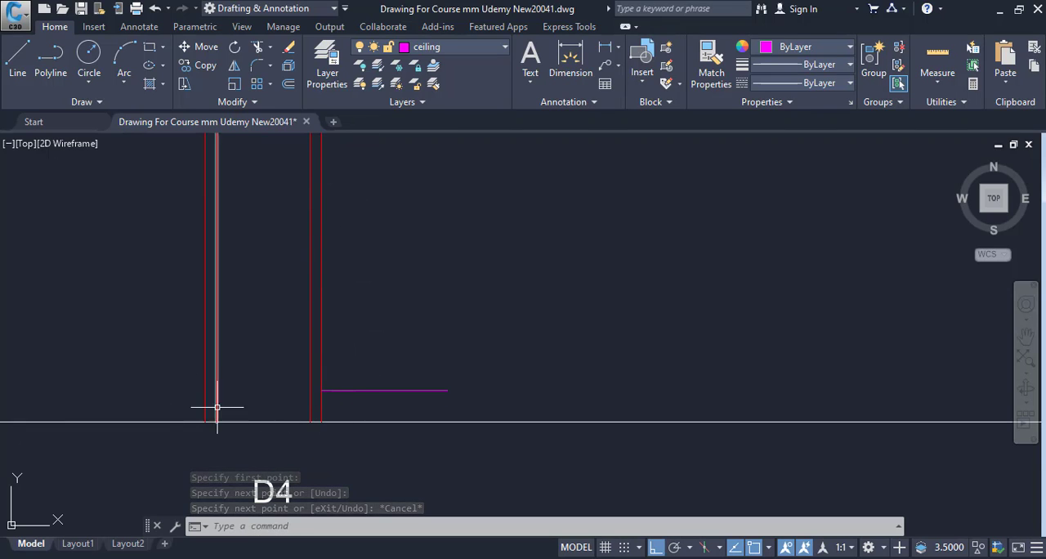
click(382, 391)
click(368, 404)
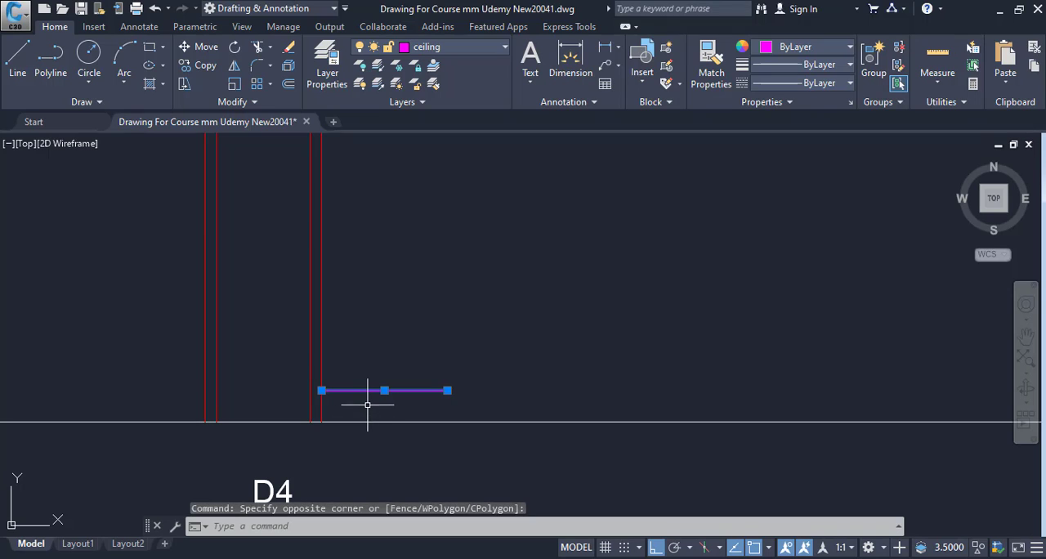
text(e)
key(Return)
Go back past the window elevations to Section At AA and examine the skirting strip at the wall base
scroll(368, 403, down, 6)
mouse_move(354, 417)
mouse_down()
mouse_move(370, 451)
mouse_move(296, 436)
mouse_up()
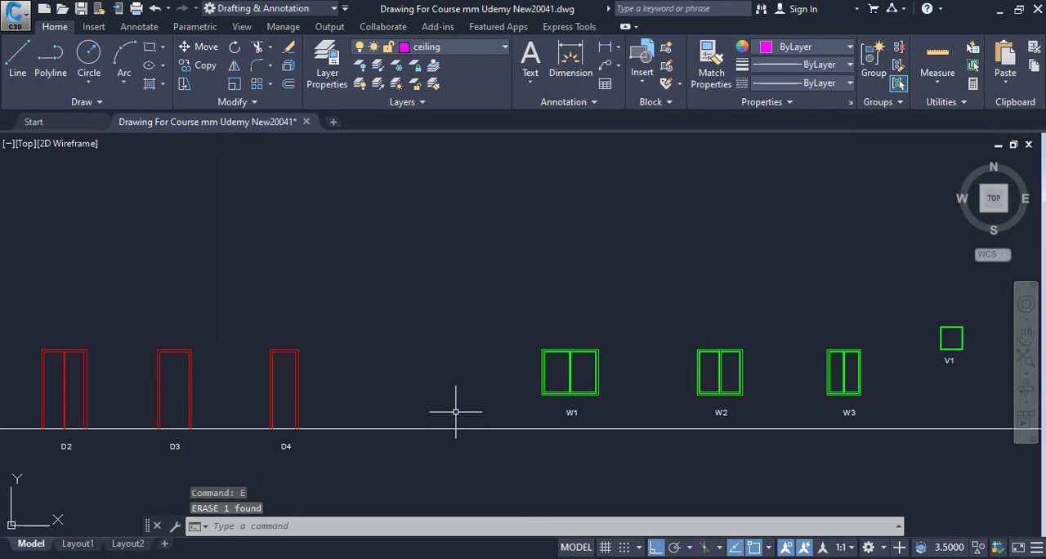
drag(605, 407, 524, 407)
drag(716, 401, 408, 399)
drag(829, 368, 439, 376)
drag(691, 380, 457, 395)
scroll(516, 402, down, 4)
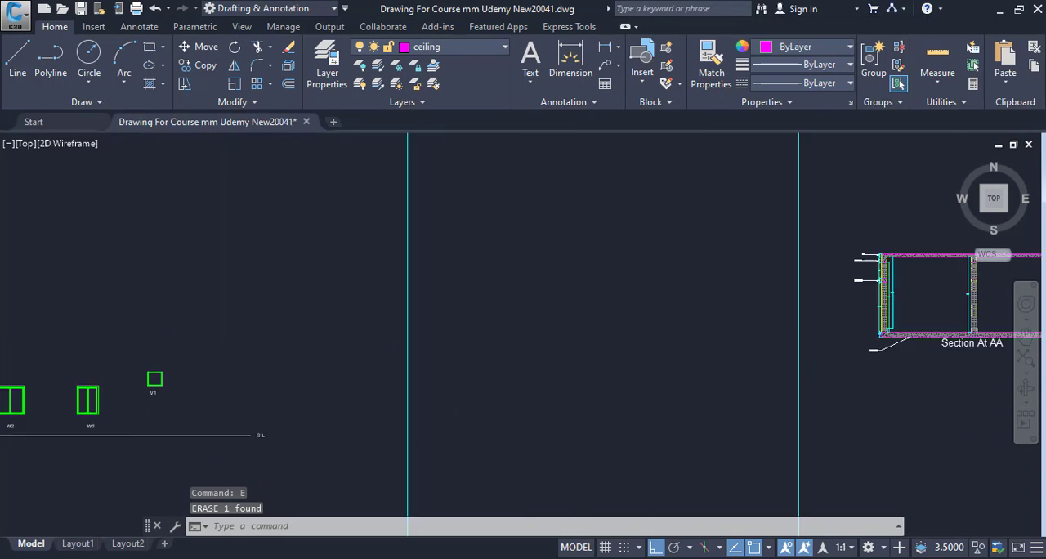
drag(964, 357, 778, 356)
scroll(670, 359, up, 5)
scroll(419, 364, up, 2)
scroll(360, 372, up, 5)
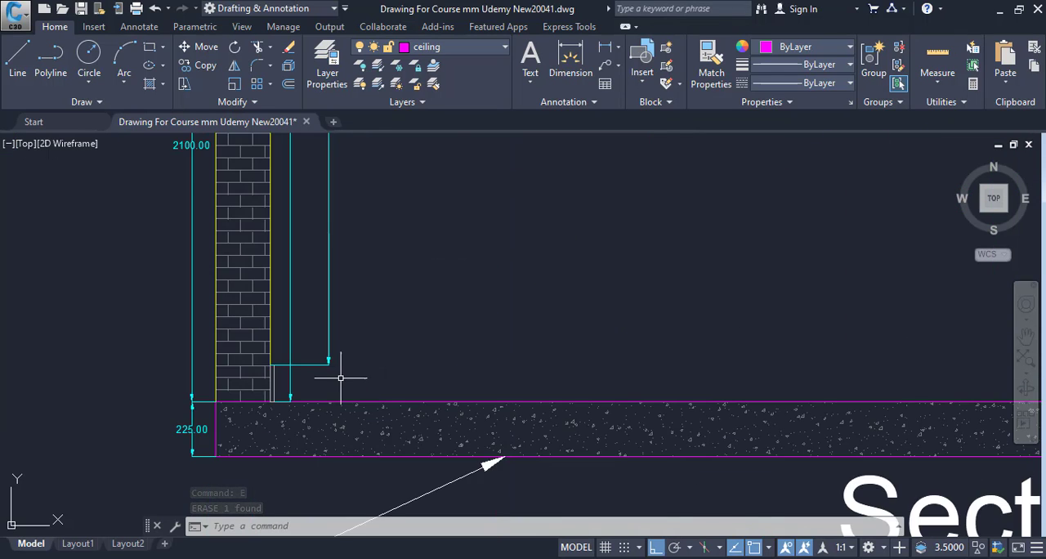
scroll(343, 374, up, 4)
mouse_move(481, 415)
mouse_down()
mouse_move(642, 516)
mouse_move(619, 311)
mouse_up()
scroll(458, 436, down, 2)
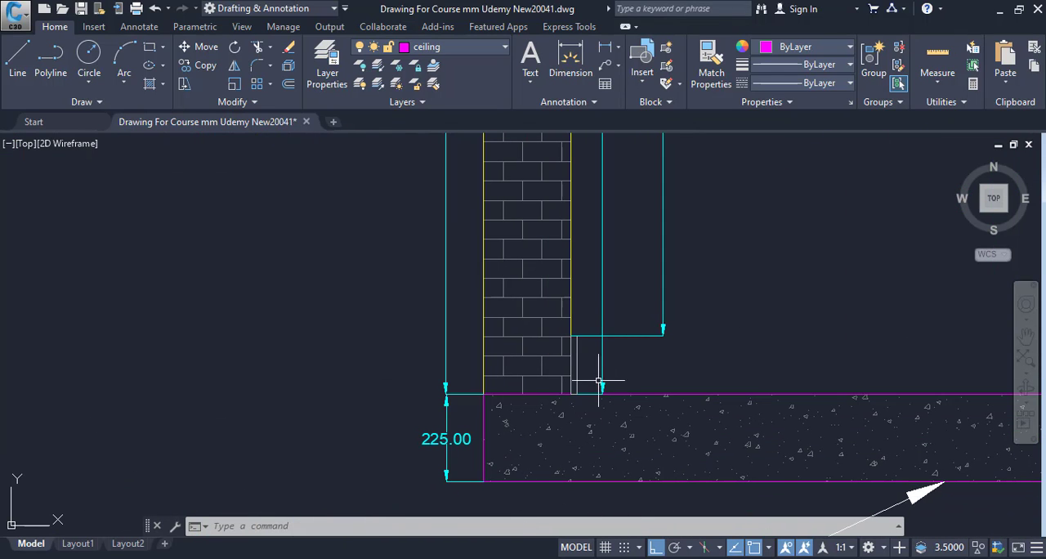
Measure the height of the skirting strip at the wall base with an aligned dimension, without placing it
scroll(594, 374, up, 2)
key(Escape)
key(Escape)
text(d)
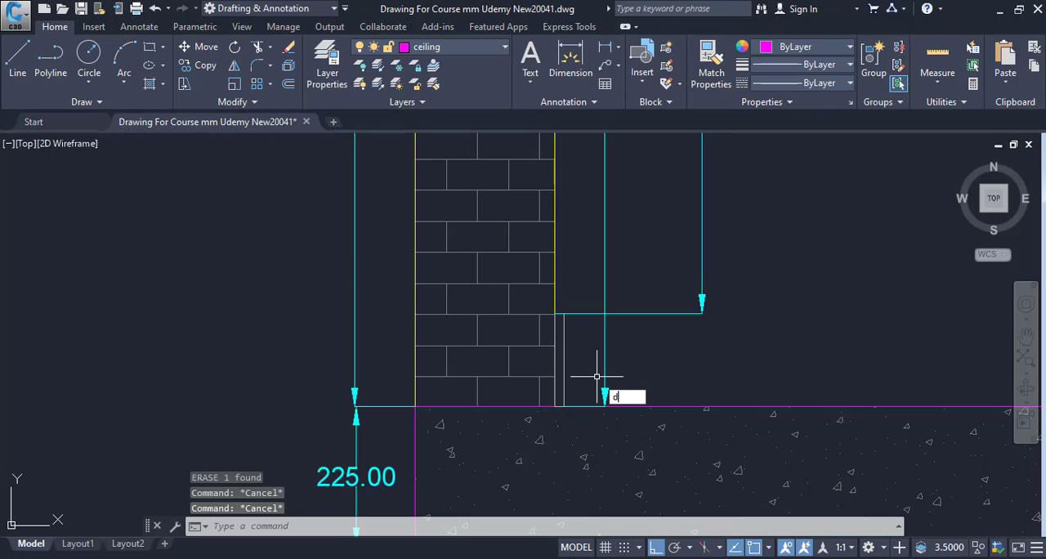
text(al)
key(Return)
scroll(588, 372, up, 2)
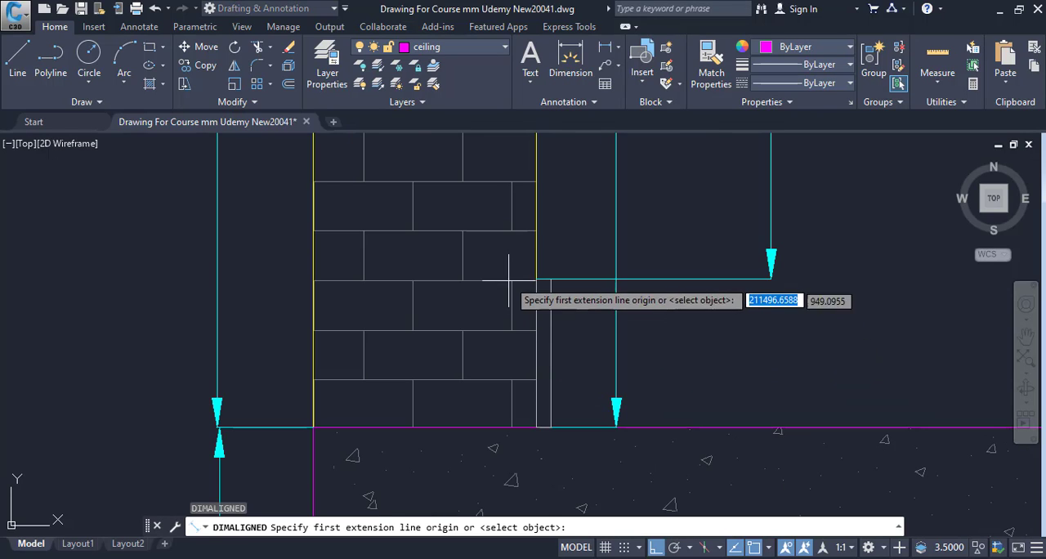
click(550, 278)
click(551, 426)
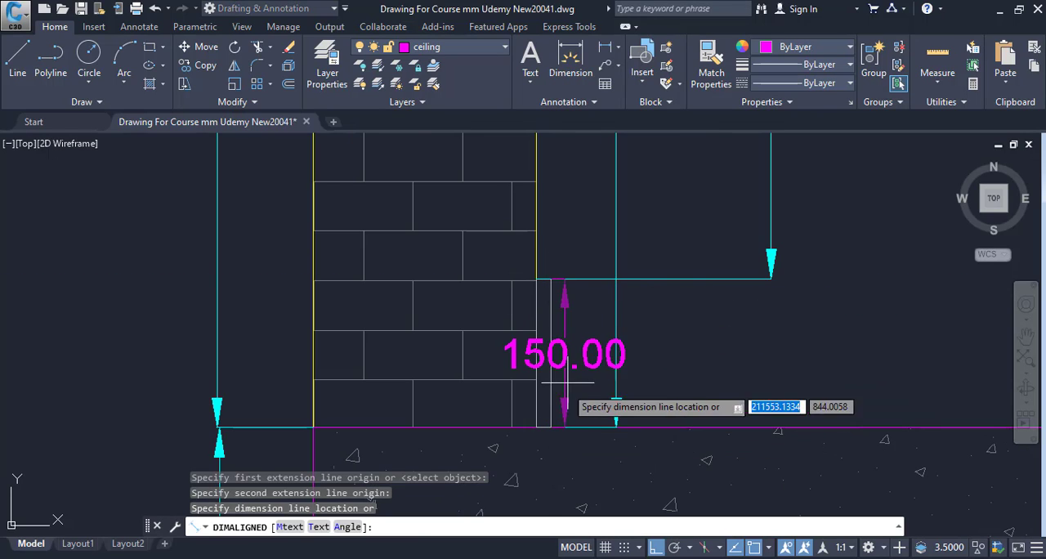
scroll(577, 366, up, 2)
key(Escape)
key(Escape)
key(Escape)
Switch to Calculator and subtract 150 from 2100
key(alt+Tab)
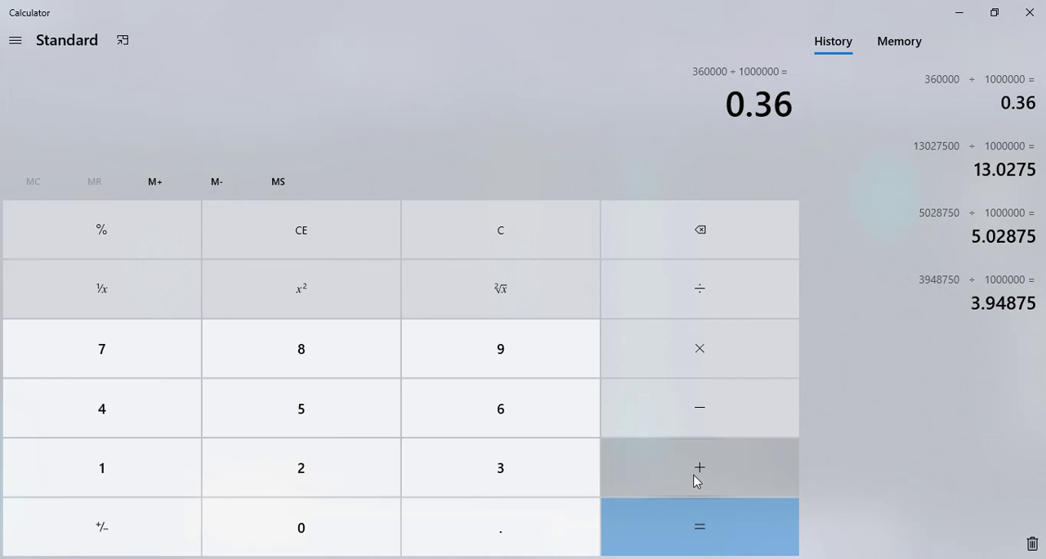
text(2100 - 150)
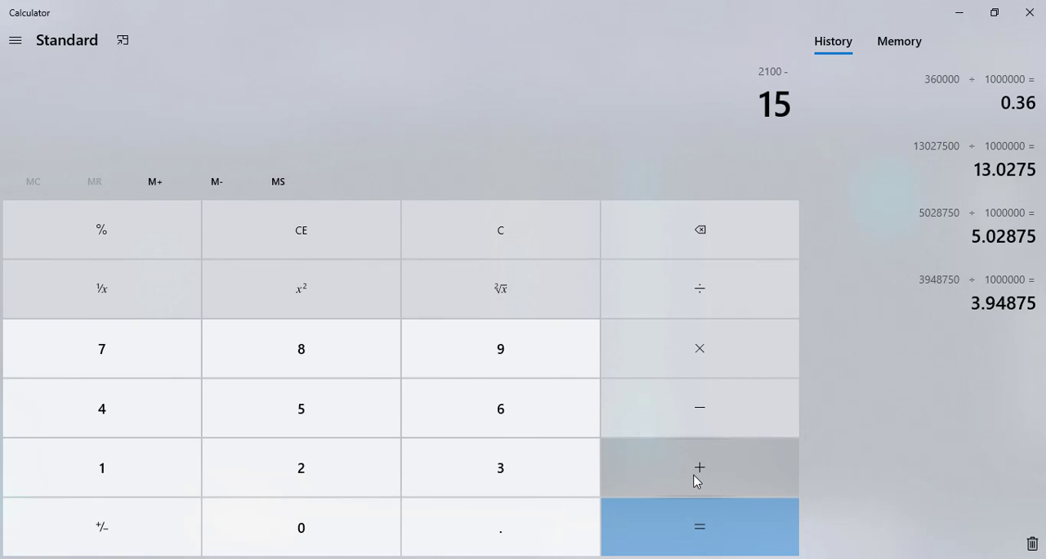
key(Return)
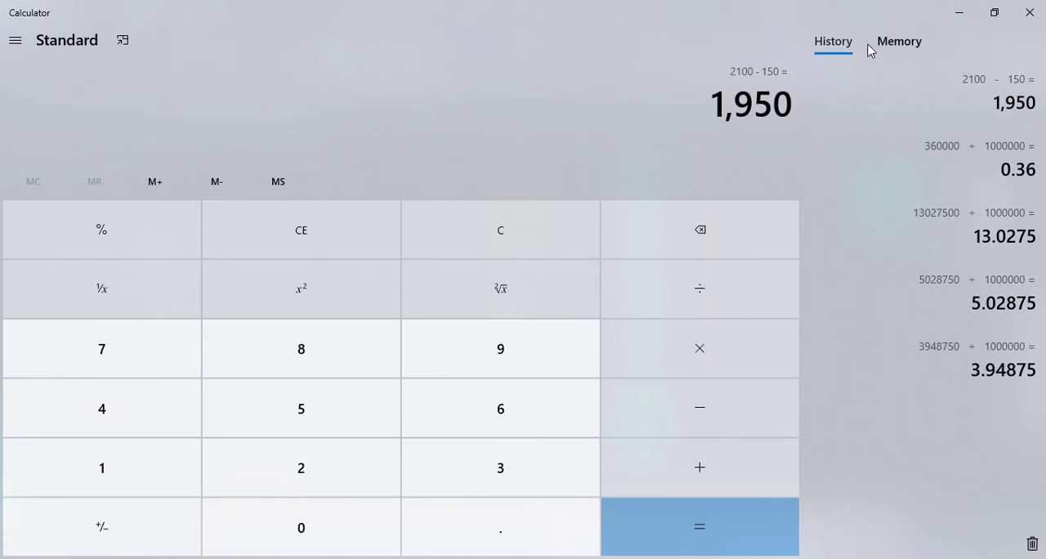
Switch to the Excel Internal Paint sheet and set the Open Area's D4 deduction height (E11) to 1.95 m
click(947, 15)
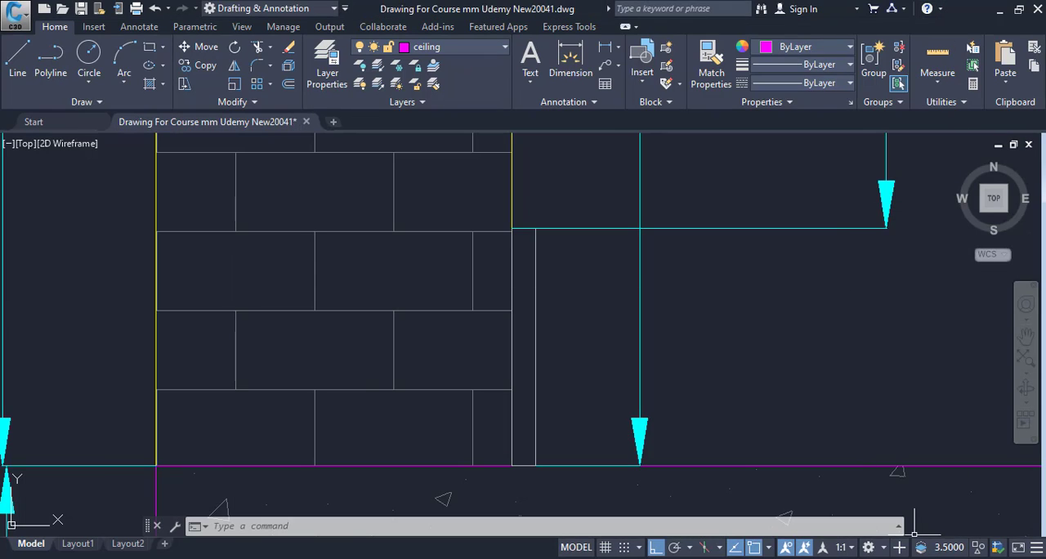
click(788, 557)
scroll(514, 490, up, 3)
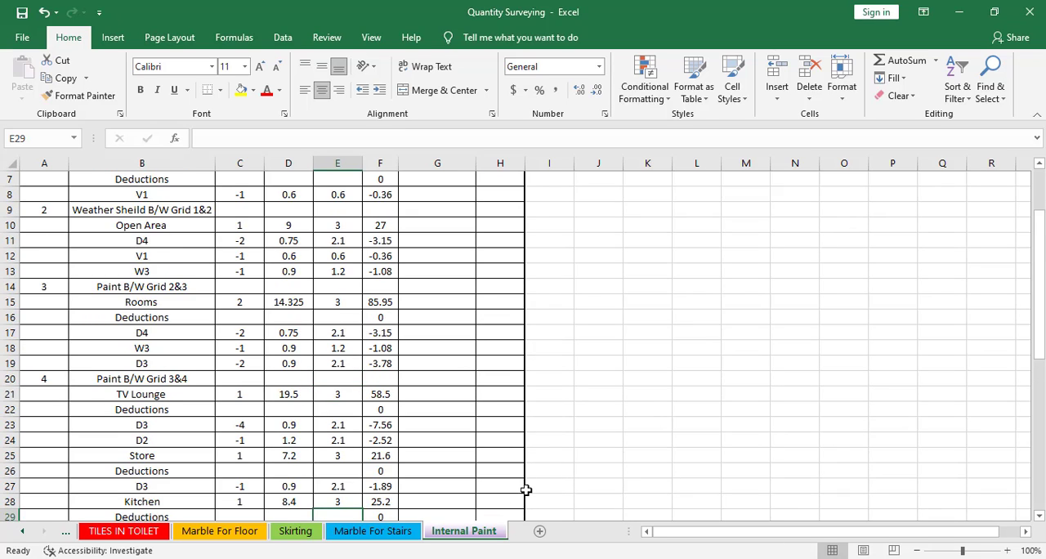
scroll(523, 492, up, 2)
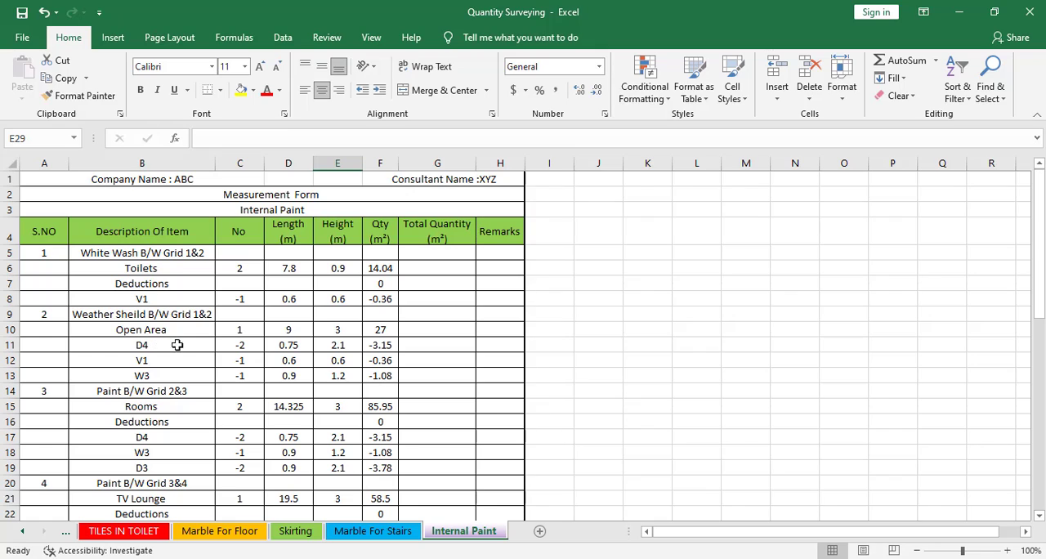
click(227, 349)
click(289, 345)
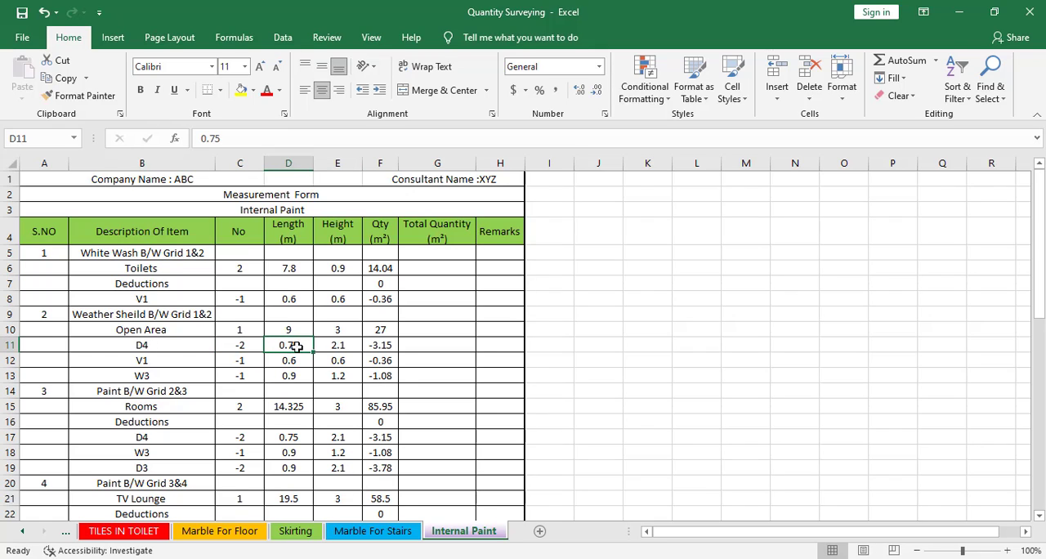
click(328, 348)
text(1.95)
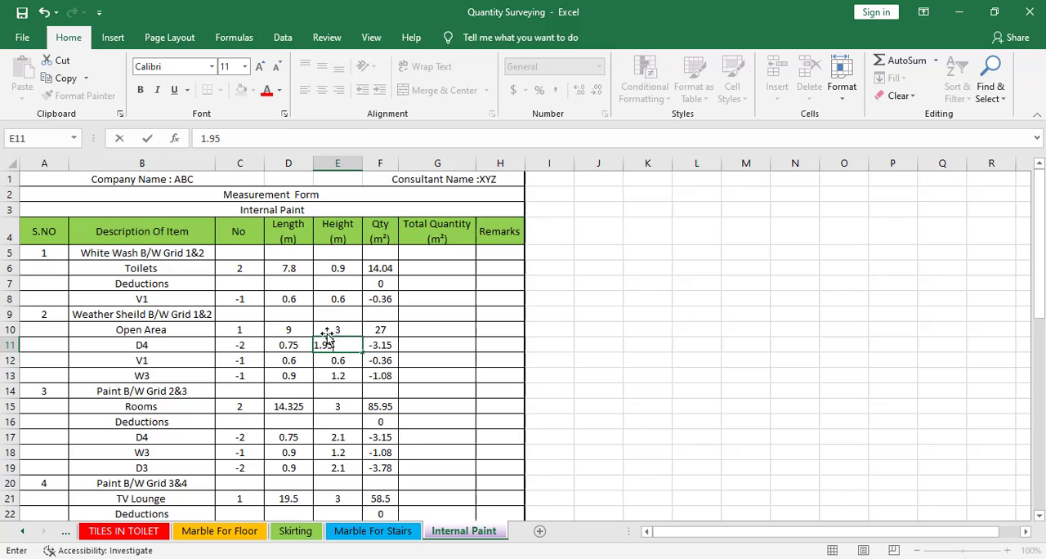
click(333, 365)
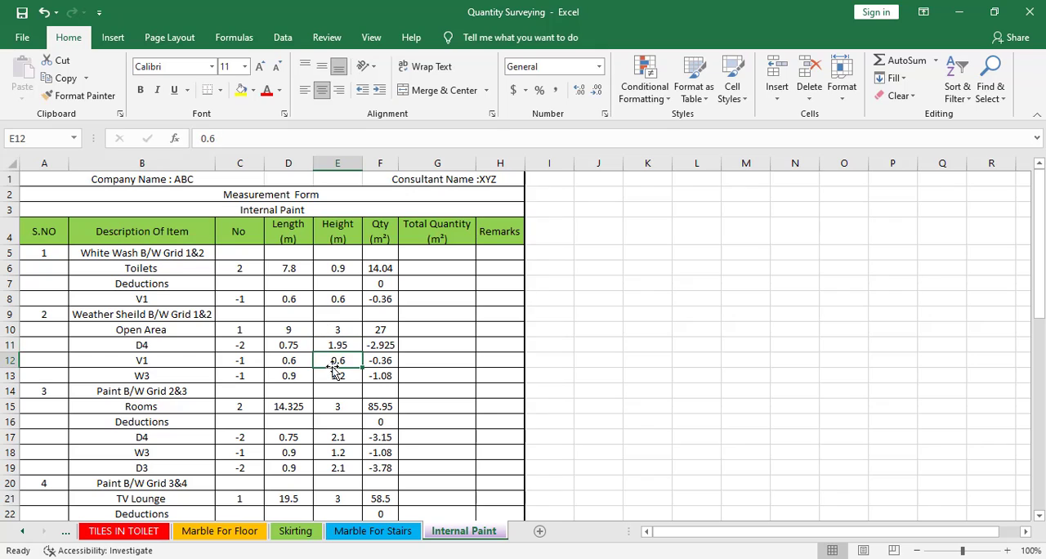
Set the Rooms' D4 deduction height (E17) to 1.95 m
click(162, 361)
click(175, 380)
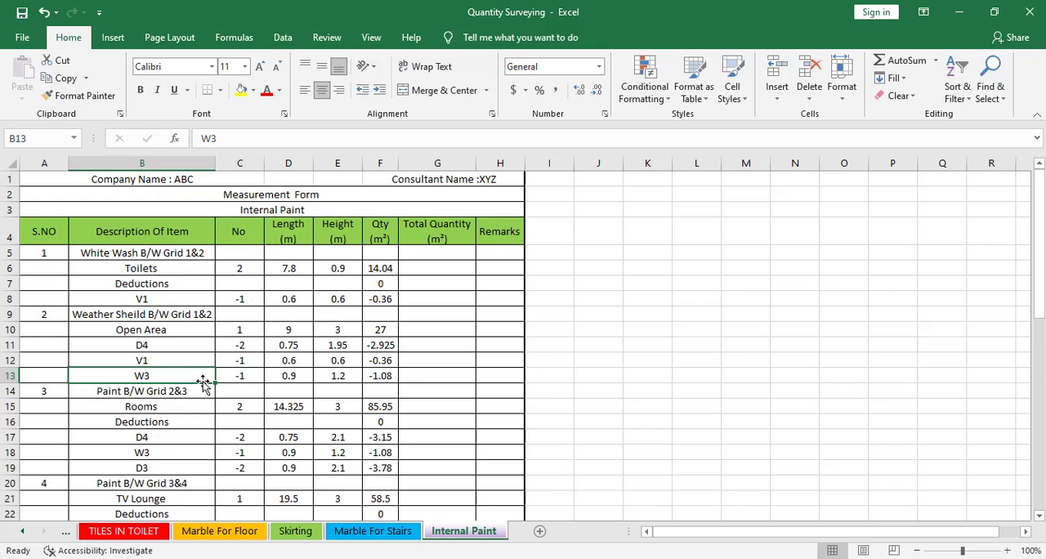
click(200, 389)
click(177, 410)
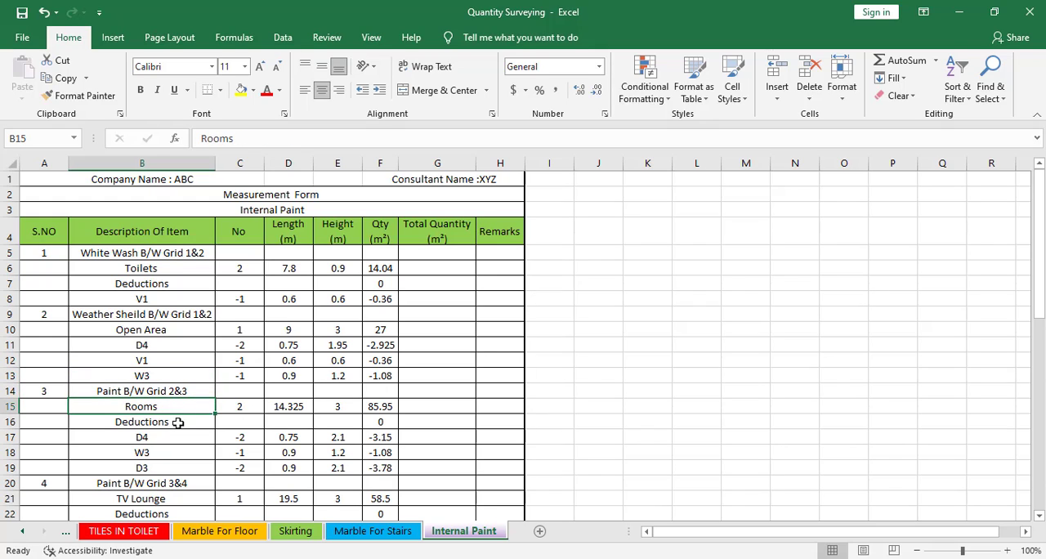
click(171, 423)
click(173, 439)
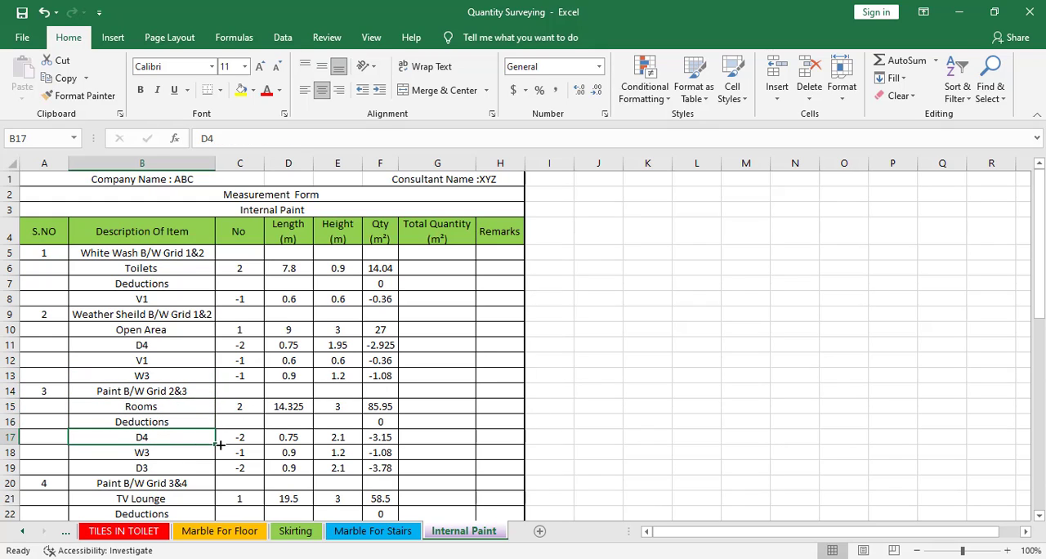
click(338, 440)
text(1.95)
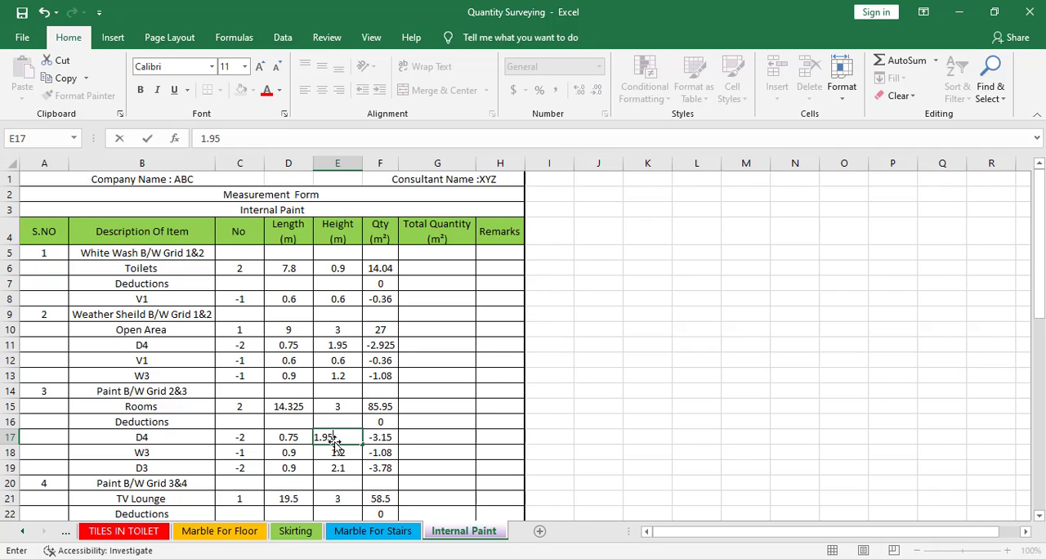
click(161, 478)
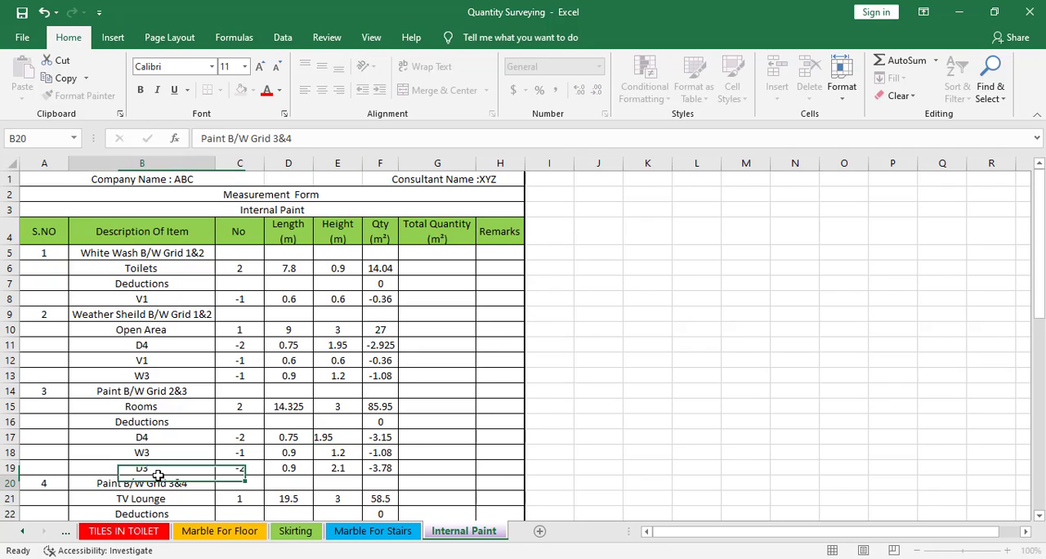
Set the Rooms' D3 deduction height (E19) to 1.95 m
click(176, 469)
click(339, 470)
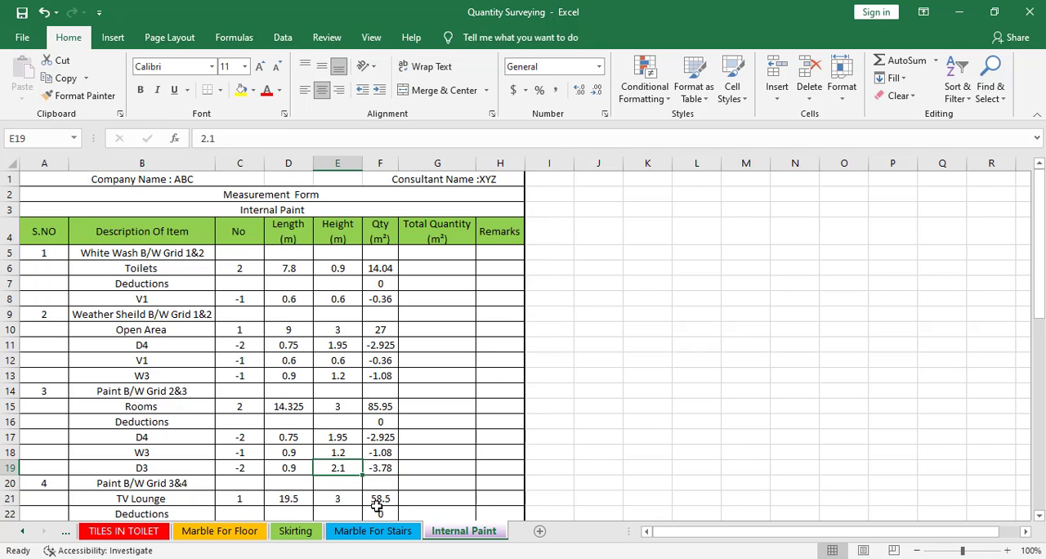
text(1.95)
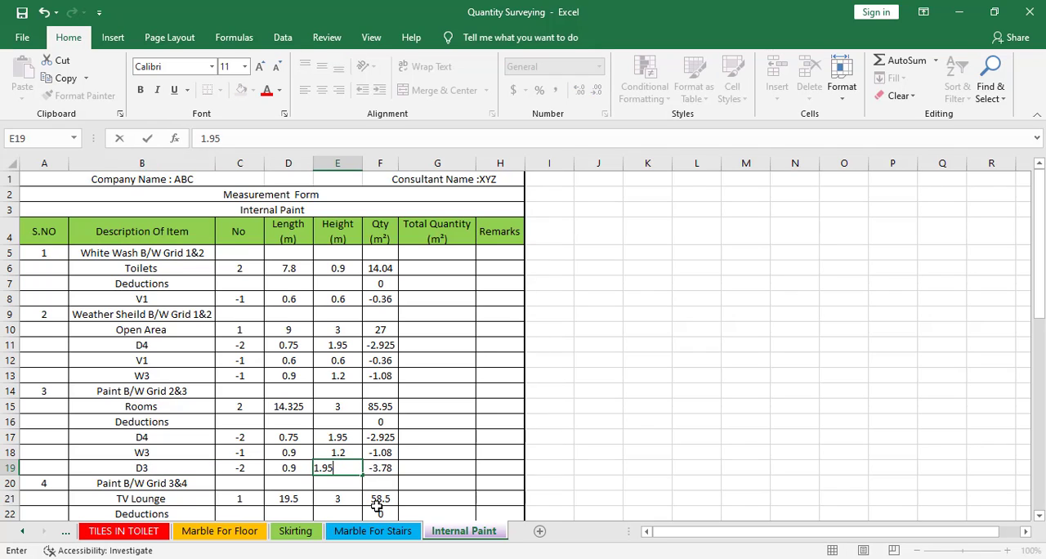
key(Return)
Set the TV Lounge's D3 deduction height (E23) to 1.95 m
scroll(387, 464, down, 2)
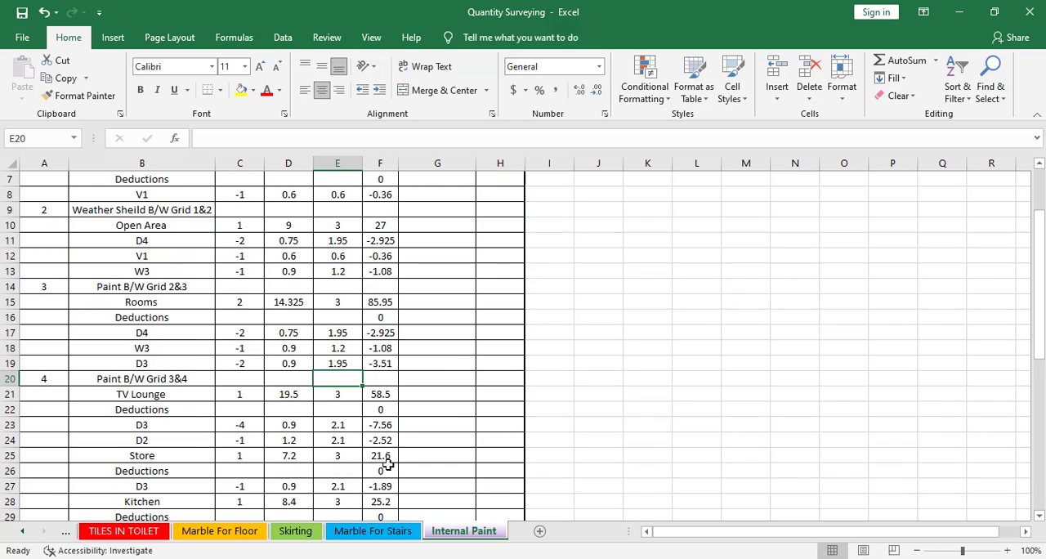
click(146, 425)
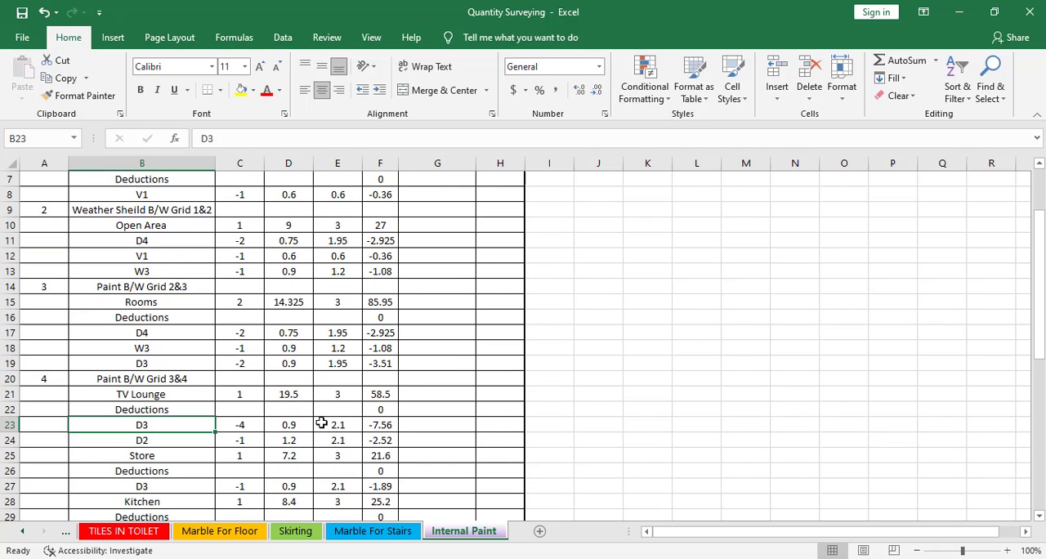
click(327, 424)
text(1.95)
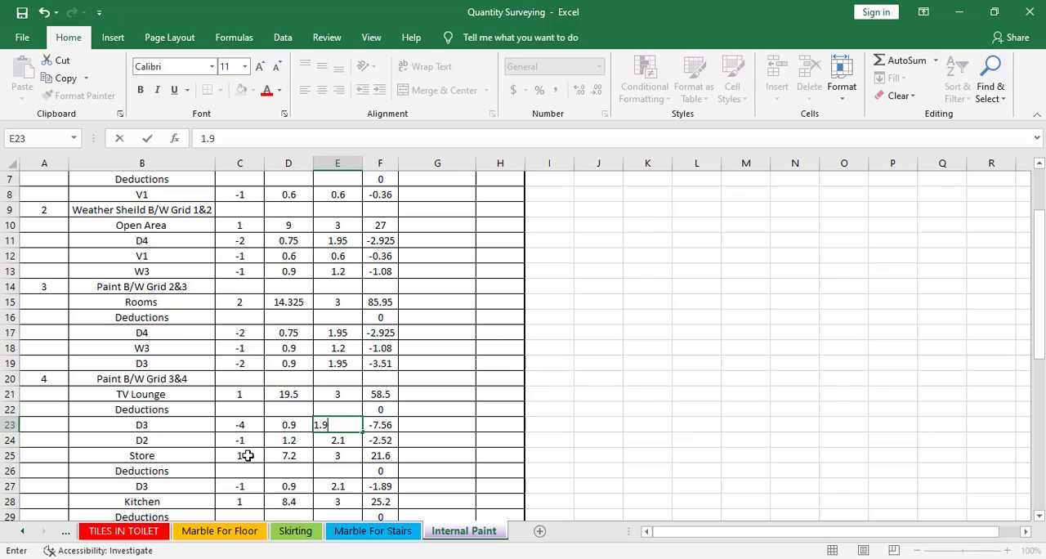
Set the TV Lounge's D2 deduction height (E24) to 1.95 m
click(187, 441)
click(353, 441)
text(1)
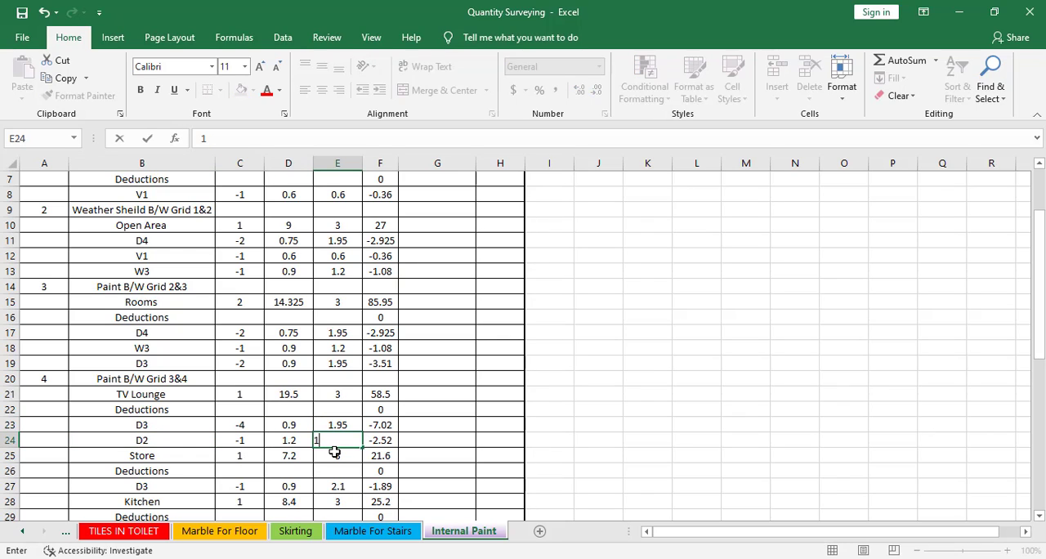
text(.95)
click(334, 466)
Set the Store's D3 deduction height (E27) to 1.95 m
scroll(343, 444, down, 1)
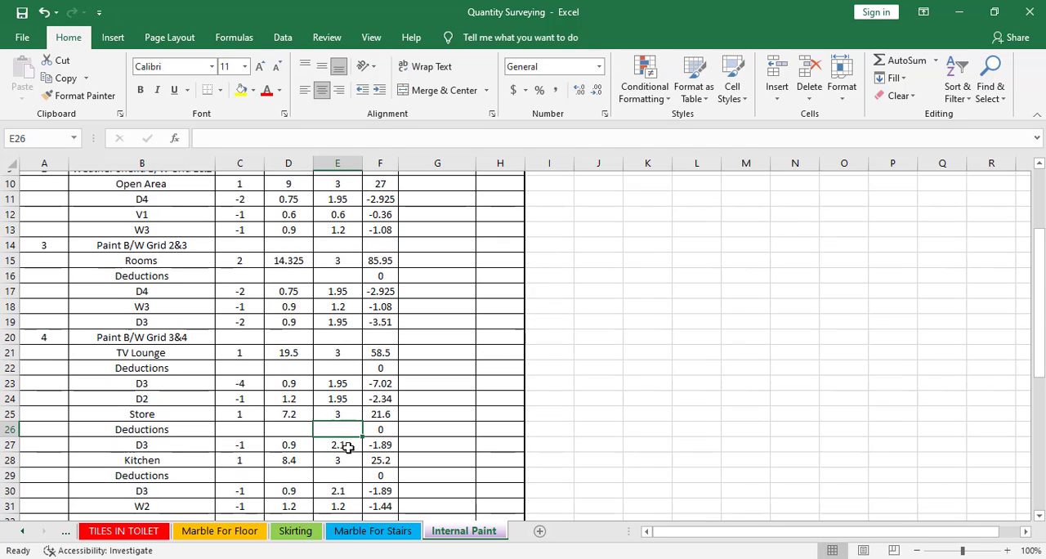
scroll(301, 426, down, 1)
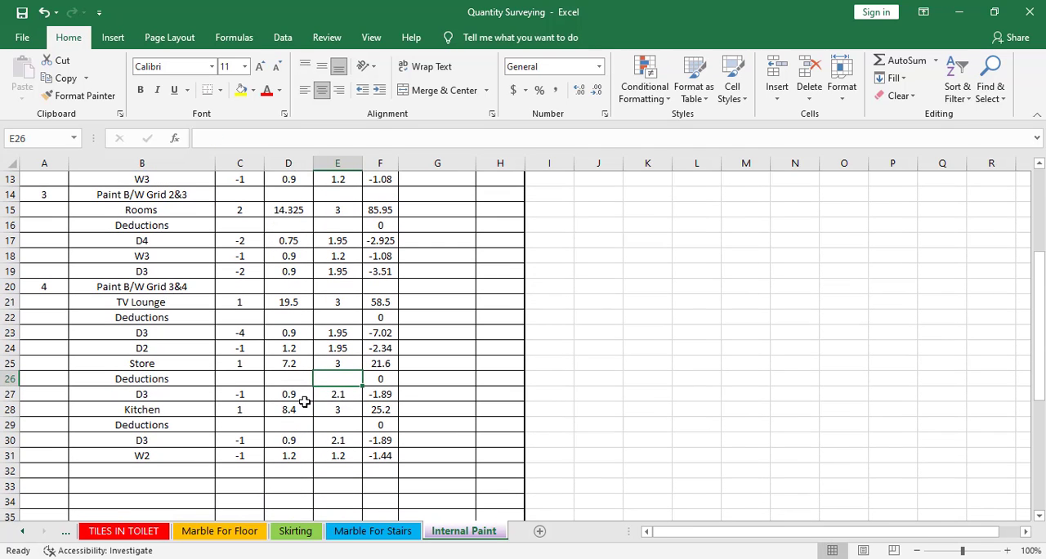
click(348, 394)
text(1.)
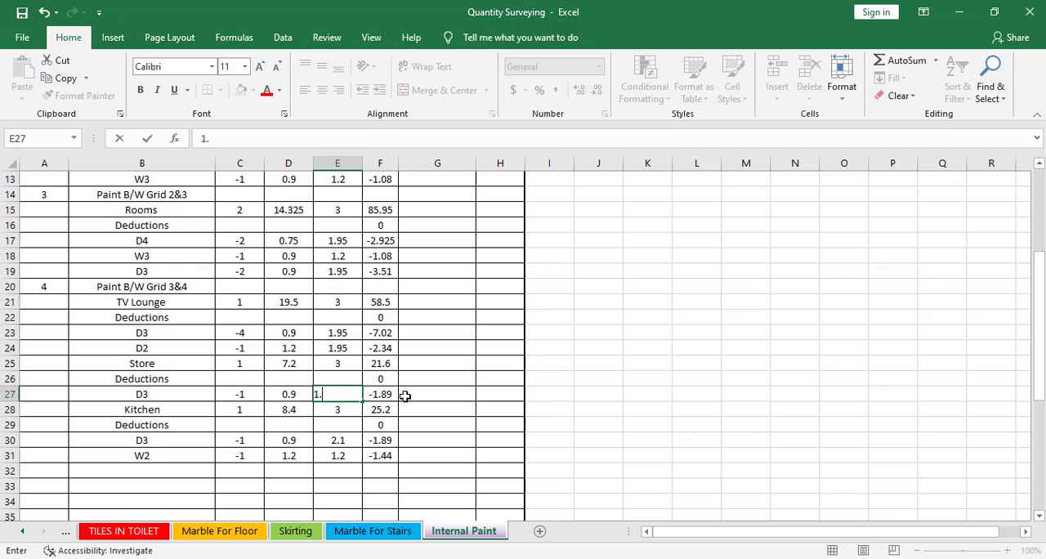
text(95)
Set the Kitchen's D3 deduction height (E30) to 1.95 m
click(348, 441)
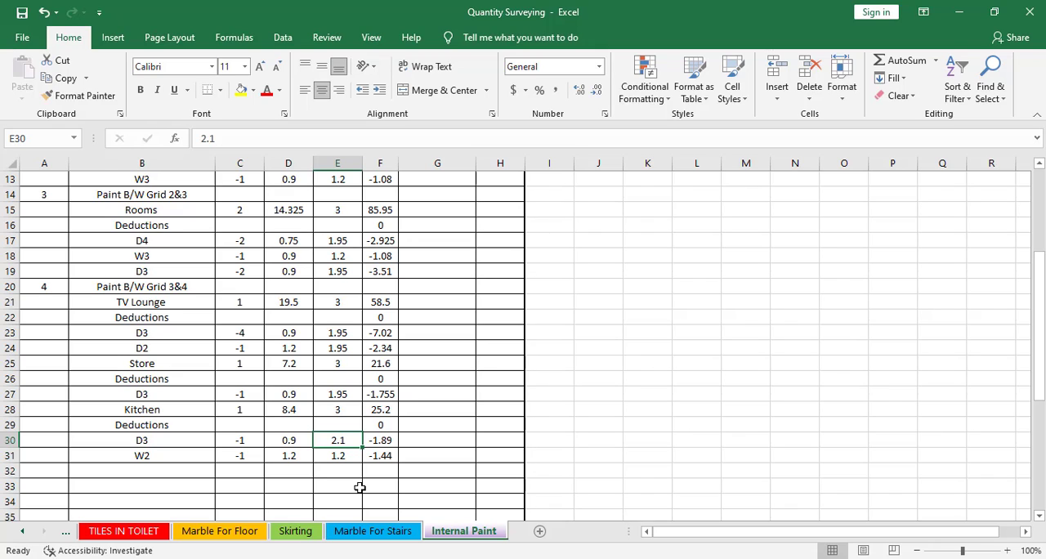
text(1.95)
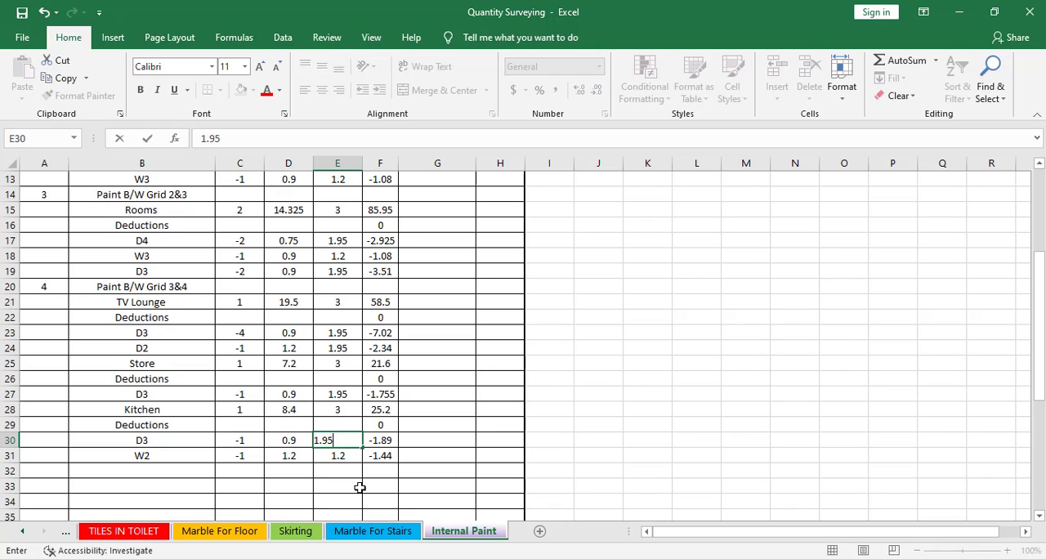
text(+)
key(Return)
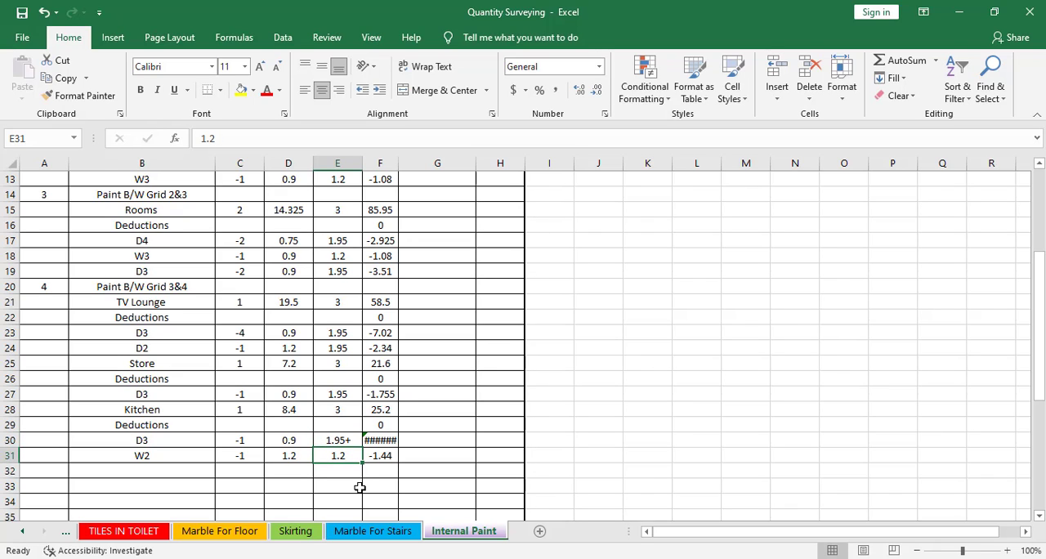
click(351, 440)
text(1.9)
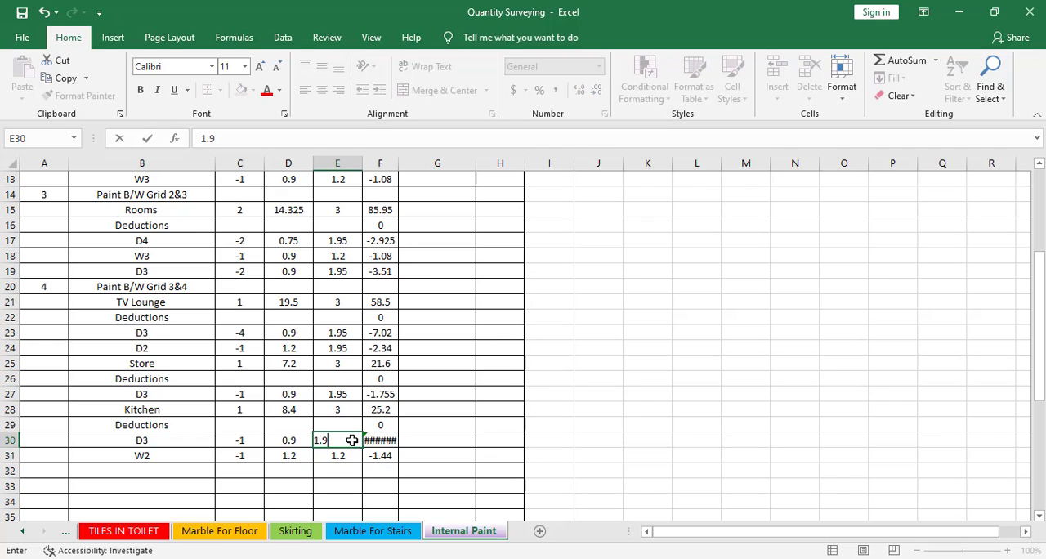
text(5)
key(Return)
Save the Quantity Surveying workbook under its existing name
click(307, 476)
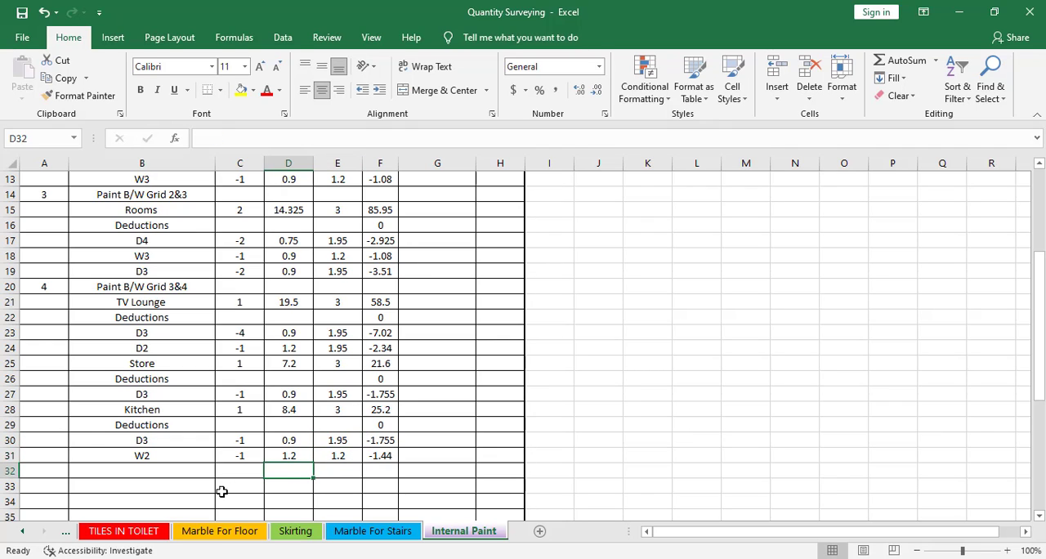
click(22, 38)
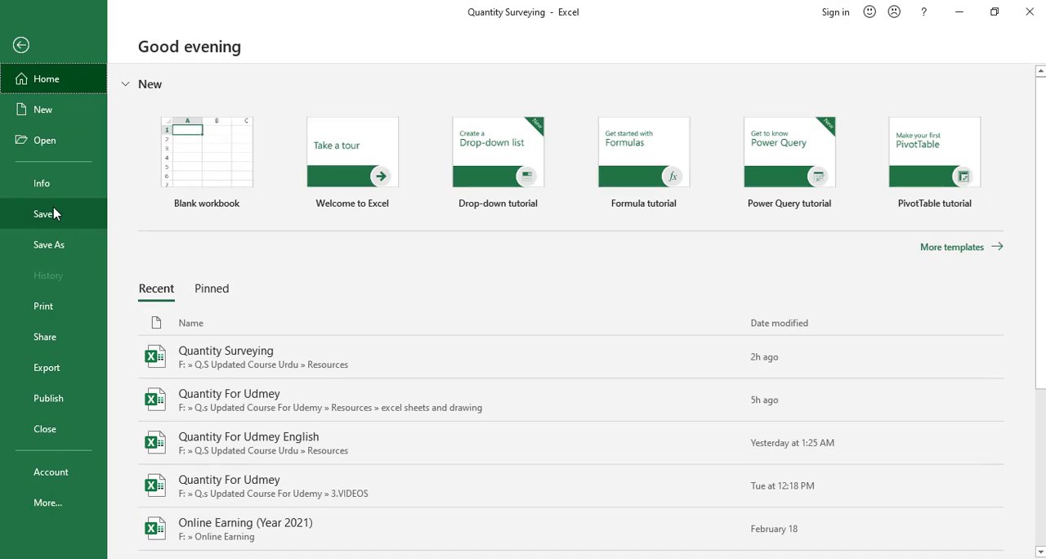
click(47, 212)
Copy the Plaster B/W Grid 4&5 block (A33:F46) from the Internal Plaster sheet
scroll(138, 336, up, 2)
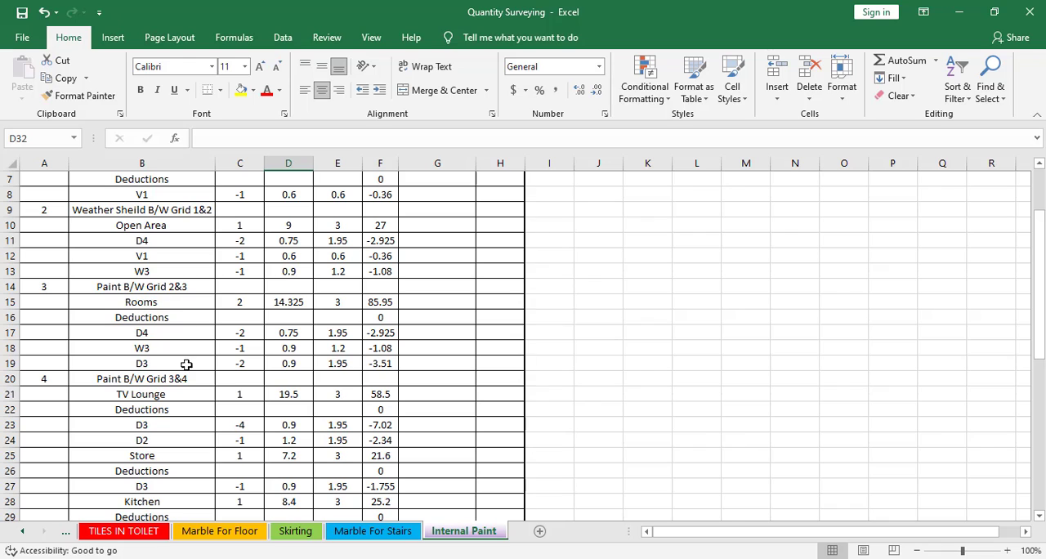
scroll(193, 382, down, 5)
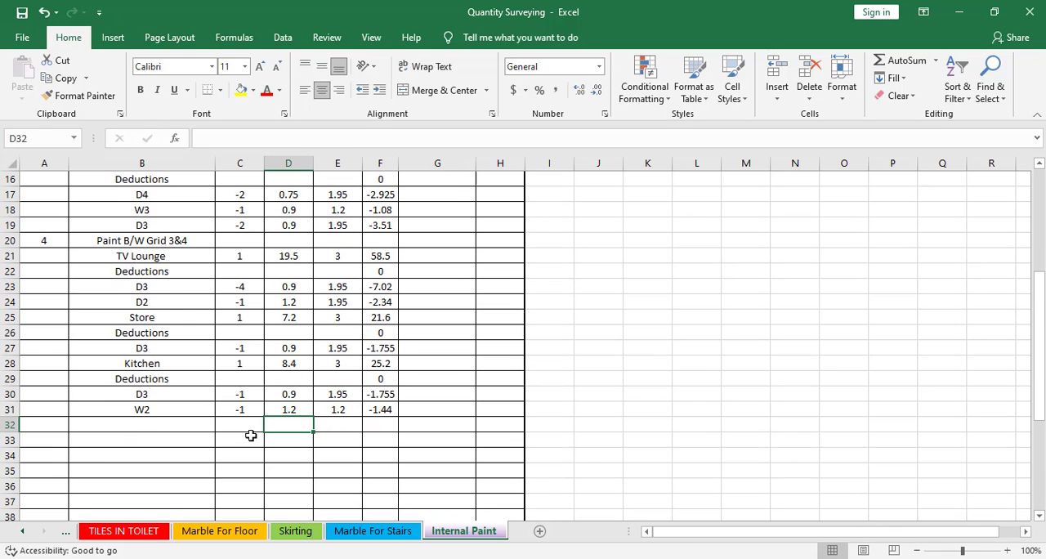
scroll(477, 486, down, 2)
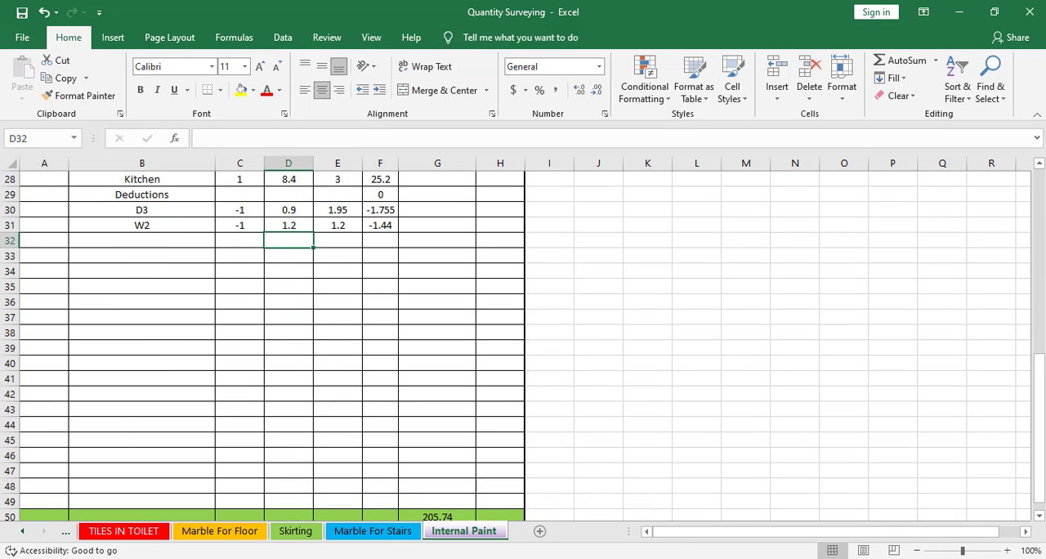
click(65, 531)
click(65, 531)
click(66, 531)
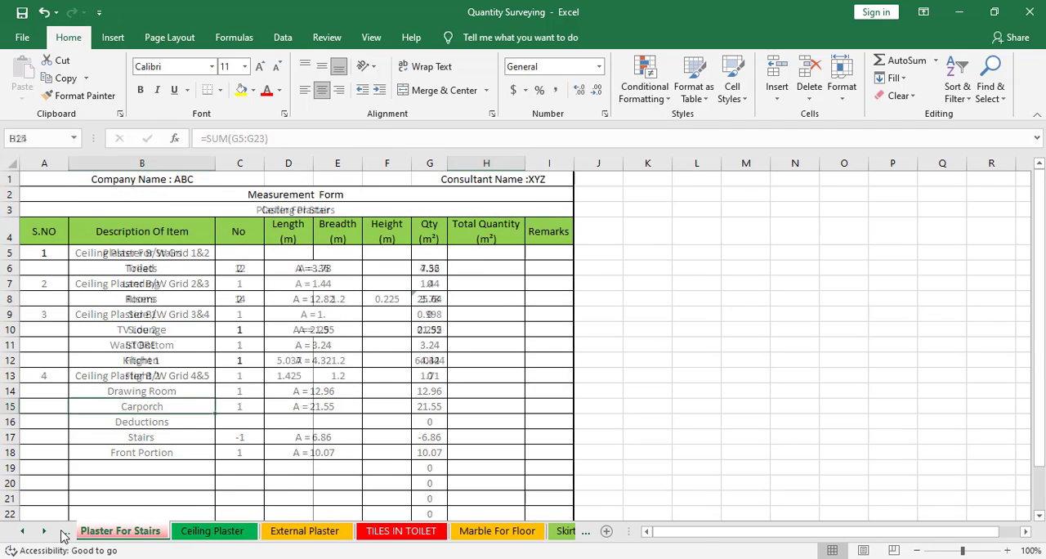
click(63, 531)
scroll(164, 441, down, 5)
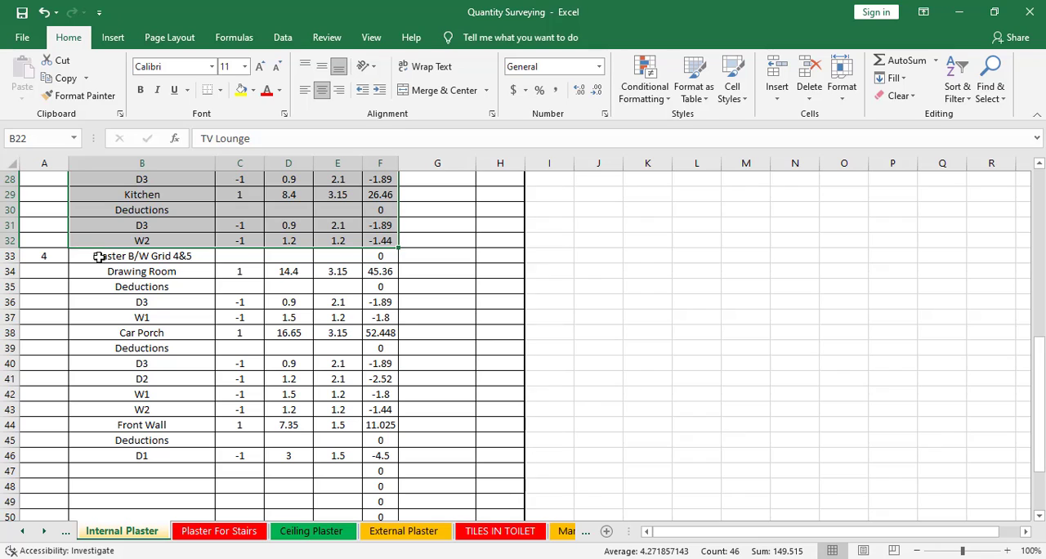
drag(52, 259, 383, 455)
right_click(383, 455)
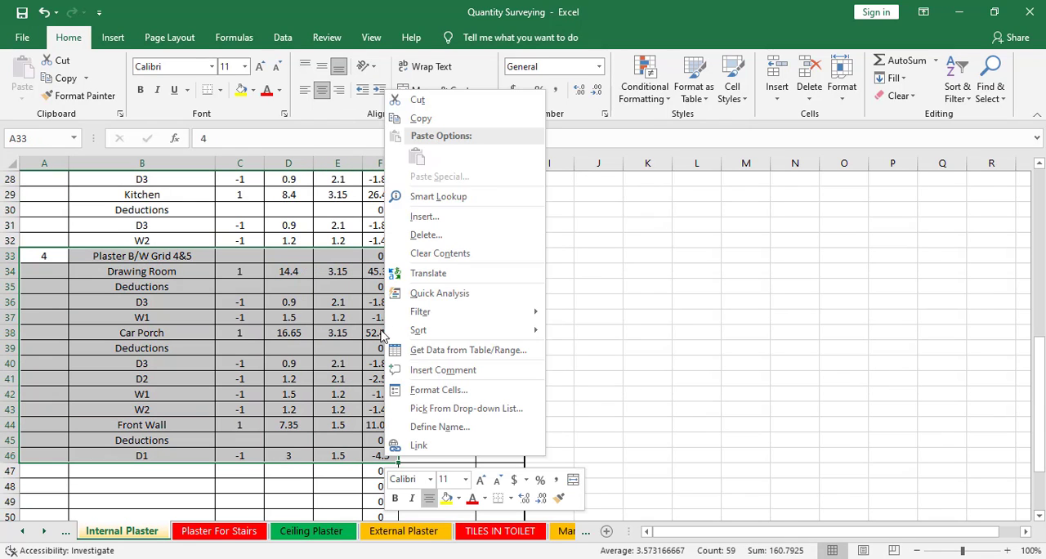
click(413, 119)
Paste the copied Grid 4&5 block into the Internal Paint sheet starting at A32, directly below the Kitchen's W2 row
click(586, 532)
click(586, 532)
click(586, 532)
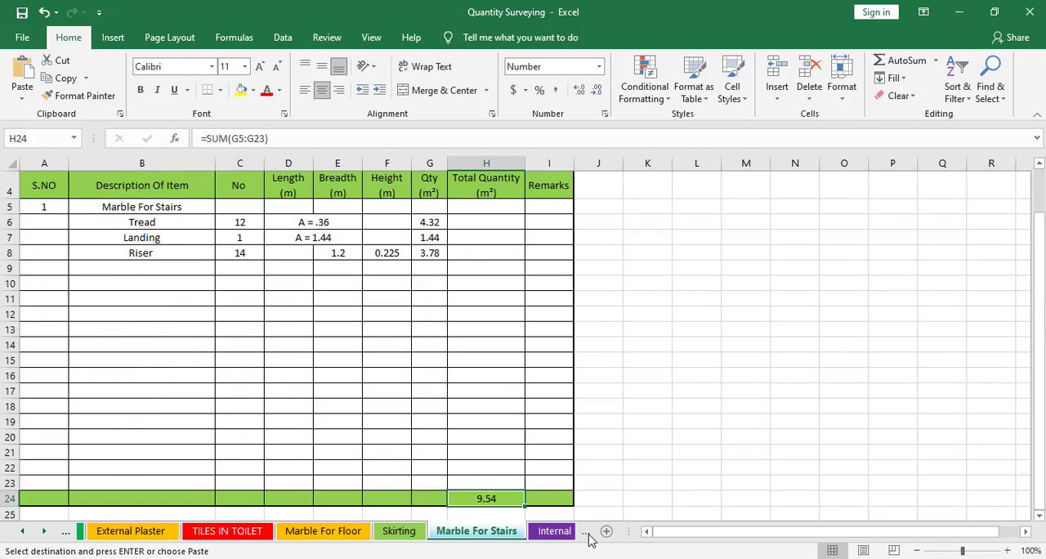
click(585, 532)
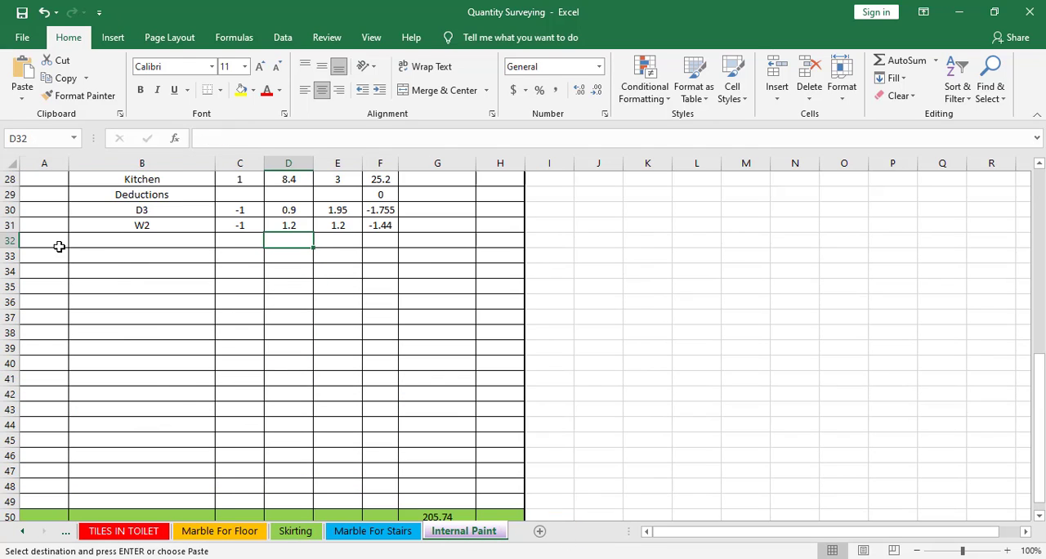
right_click(59, 246)
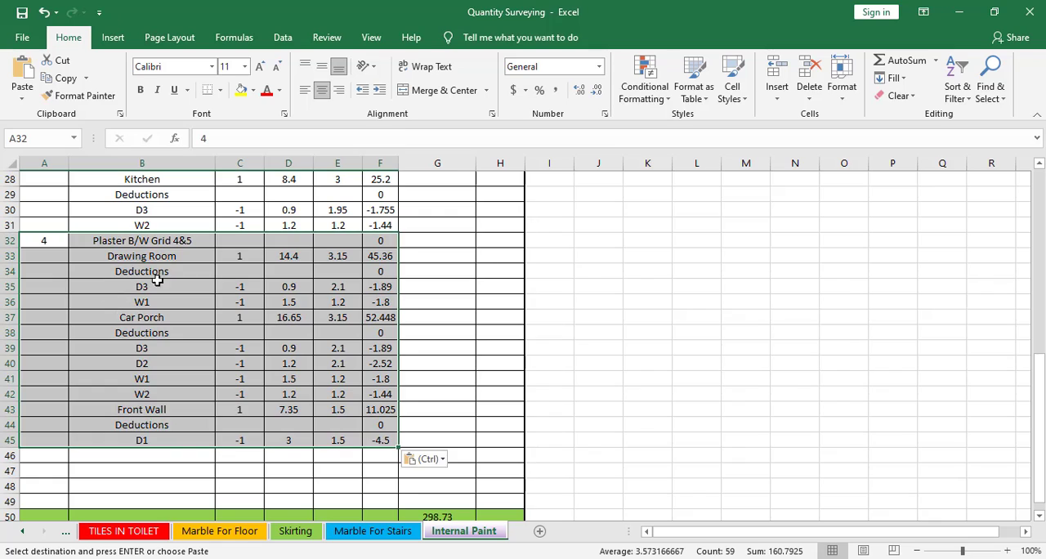
Change the pasted Grid 4&5 heading in B32 to "Weather Sheild B/W Grid 4&5"
double_click(122, 242)
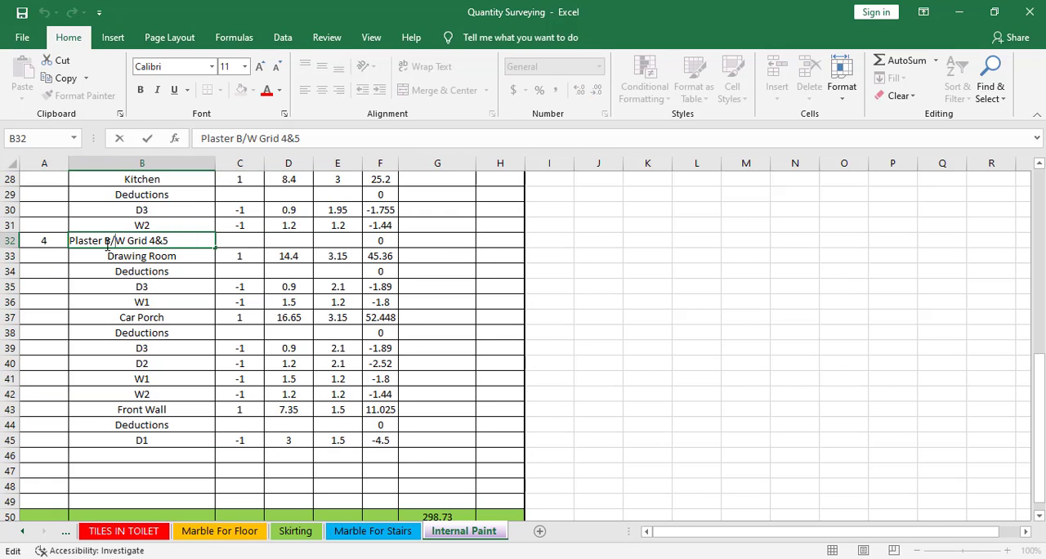
drag(103, 240, 52, 245)
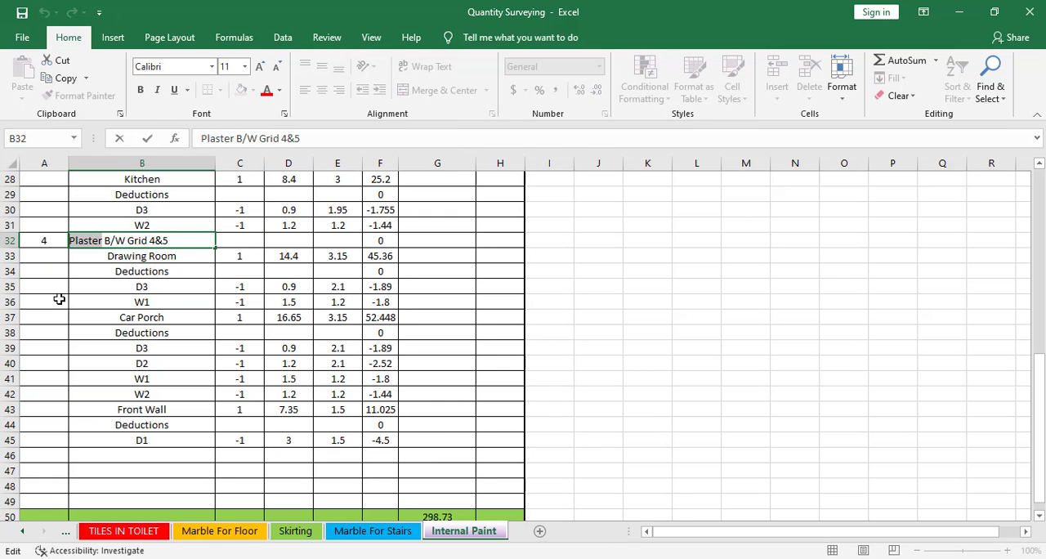
text(Wea)
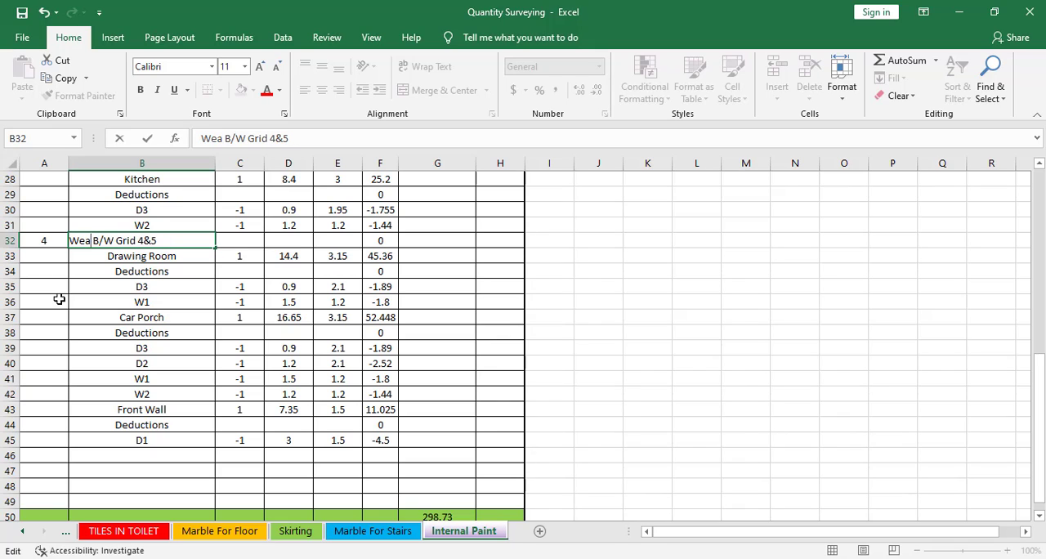
text(ther She)
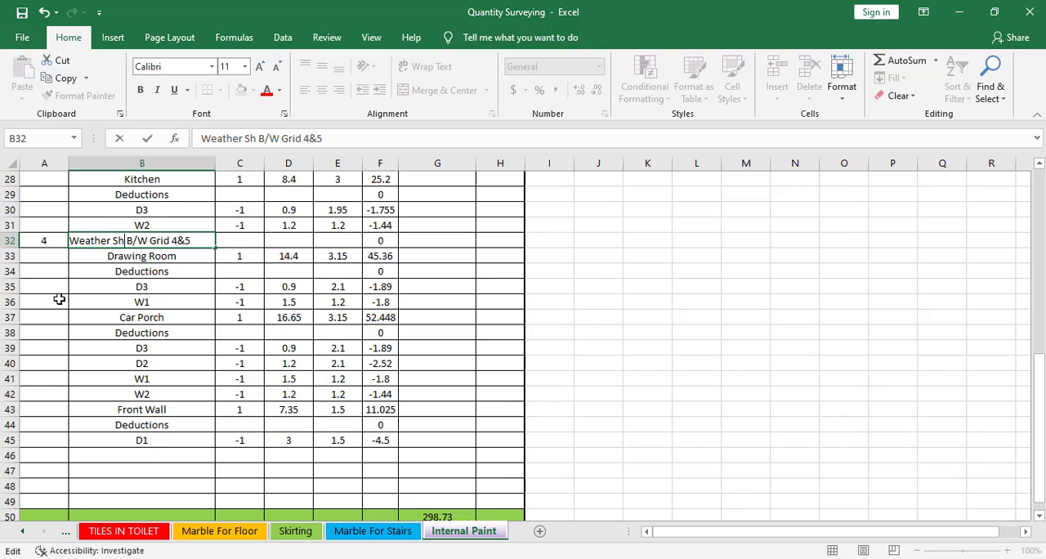
text(ild)
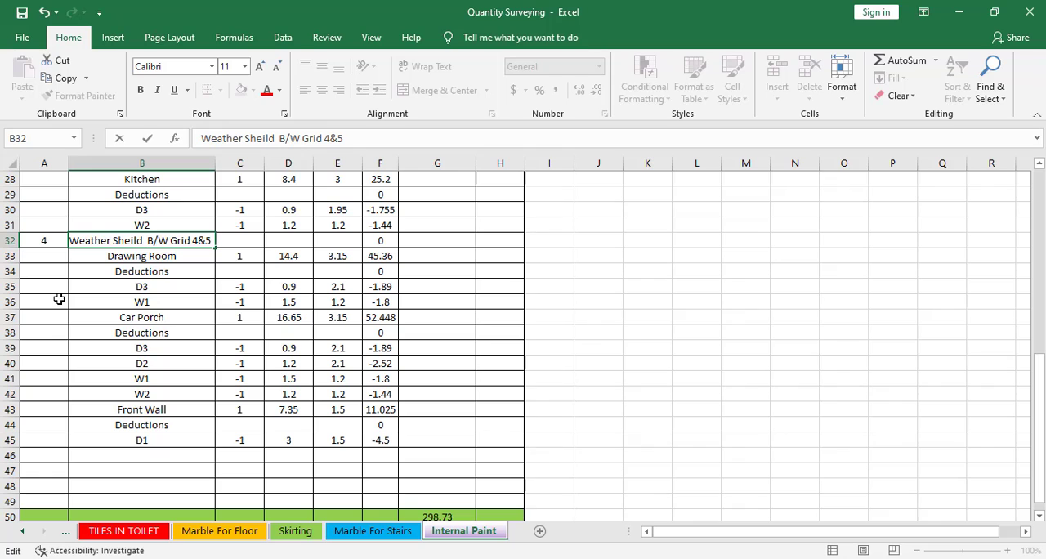
click(188, 315)
key(Up)
key(Up)
key(Up)
key(Up)
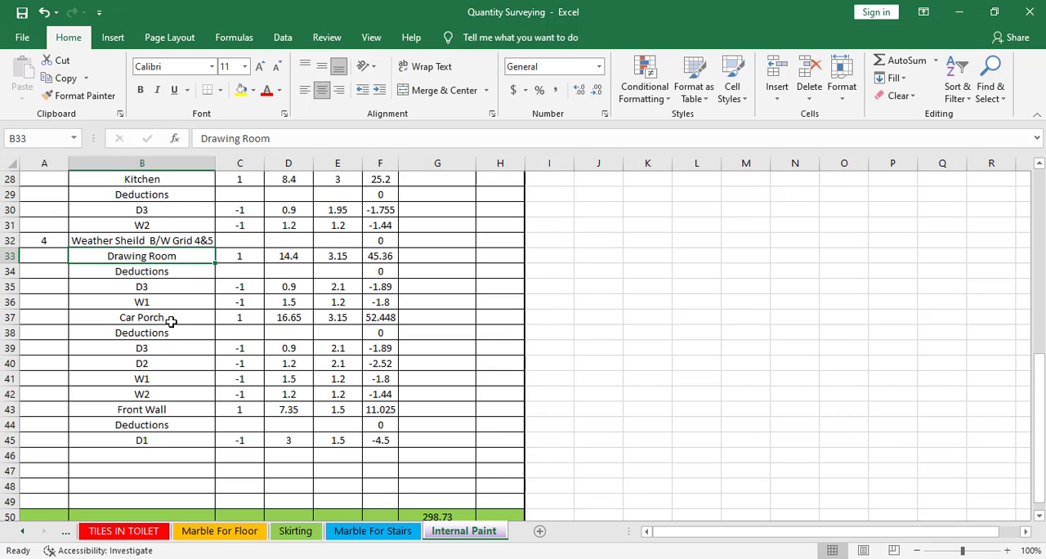
Change the Grid 4&5 heading in B32 above Drawing Room to "Paint B/W Grid 4&5"
click(133, 240)
double_click(143, 240)
drag(143, 240, 47, 240)
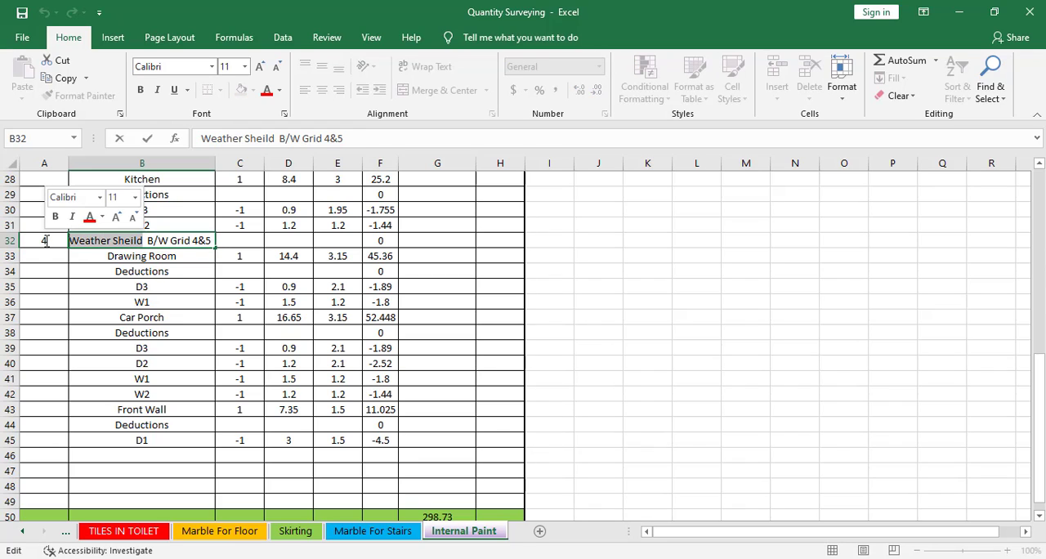
text(Paint)
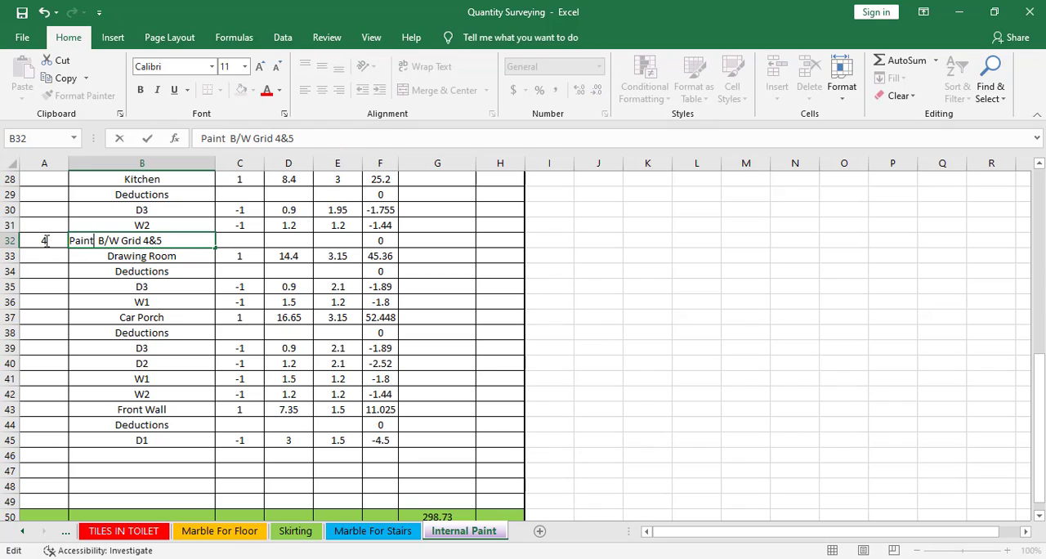
click(126, 267)
click(163, 241)
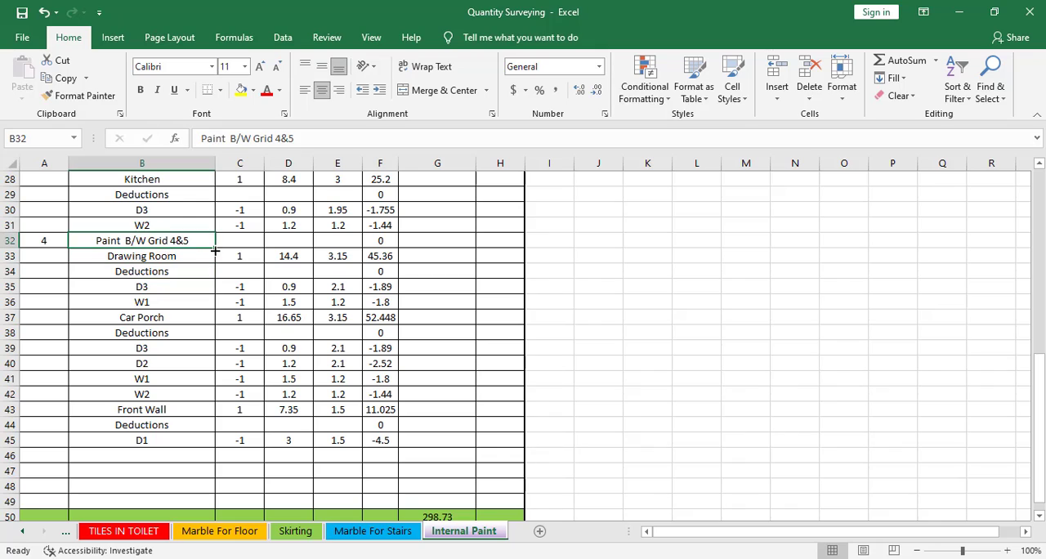
Set the height of the Drawing Room's D3 door deduction in E35 to 1.95
click(153, 258)
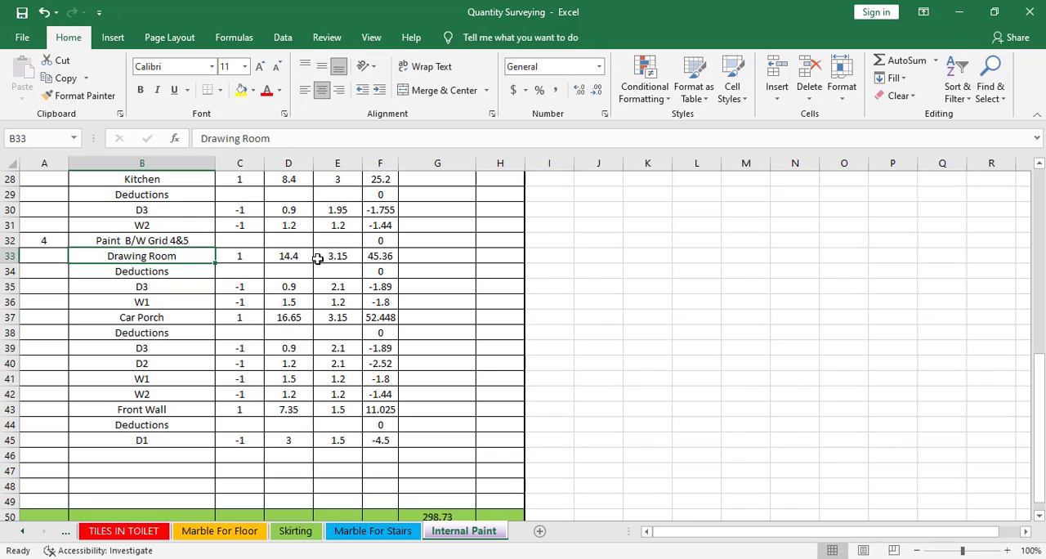
click(164, 272)
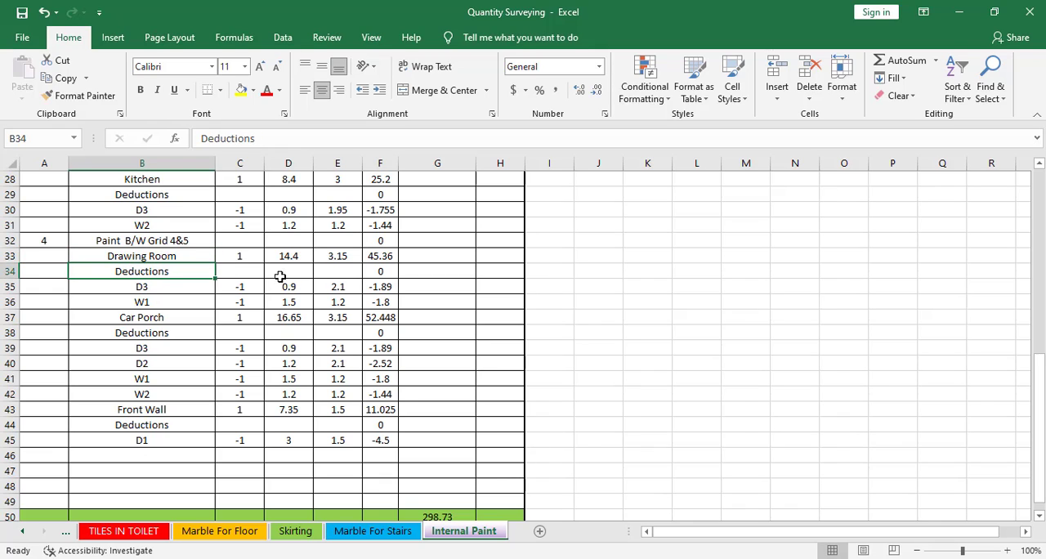
click(165, 289)
click(347, 285)
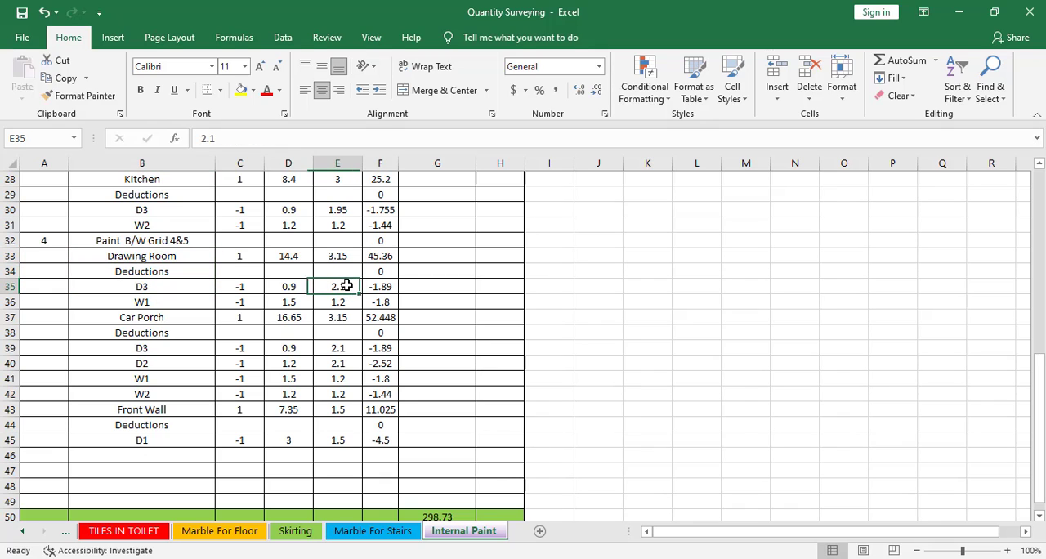
text(1.)
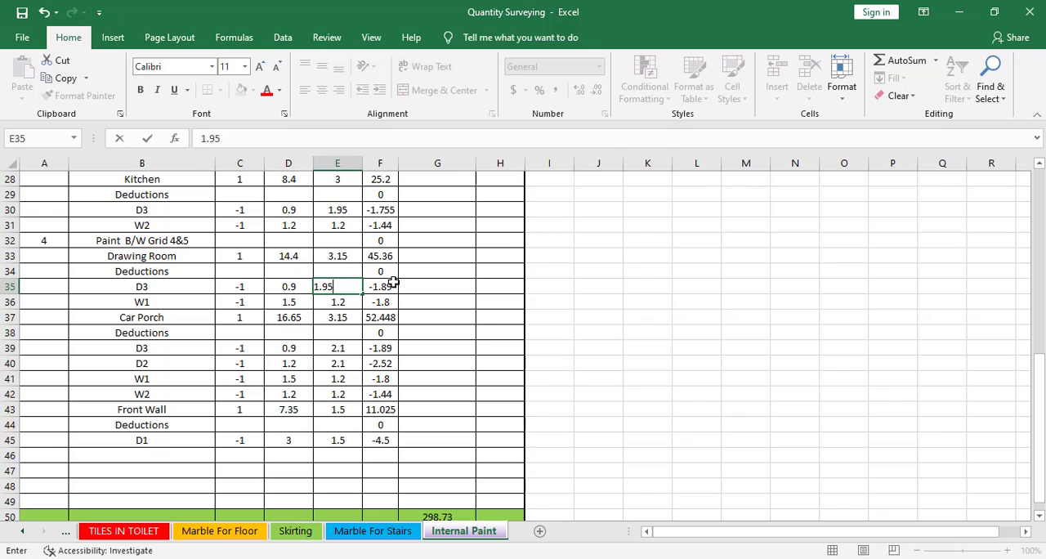
text(95)
key(Return)
Set the Drawing Room height in E33 to 3 and check its D3 and W1 deduction dimensions
click(343, 258)
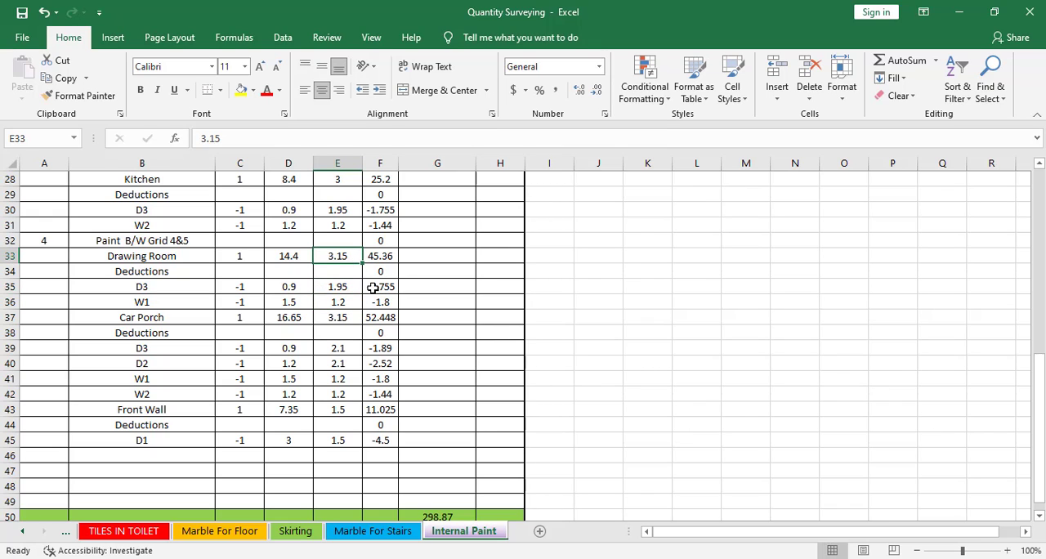
text(3)
key(Return)
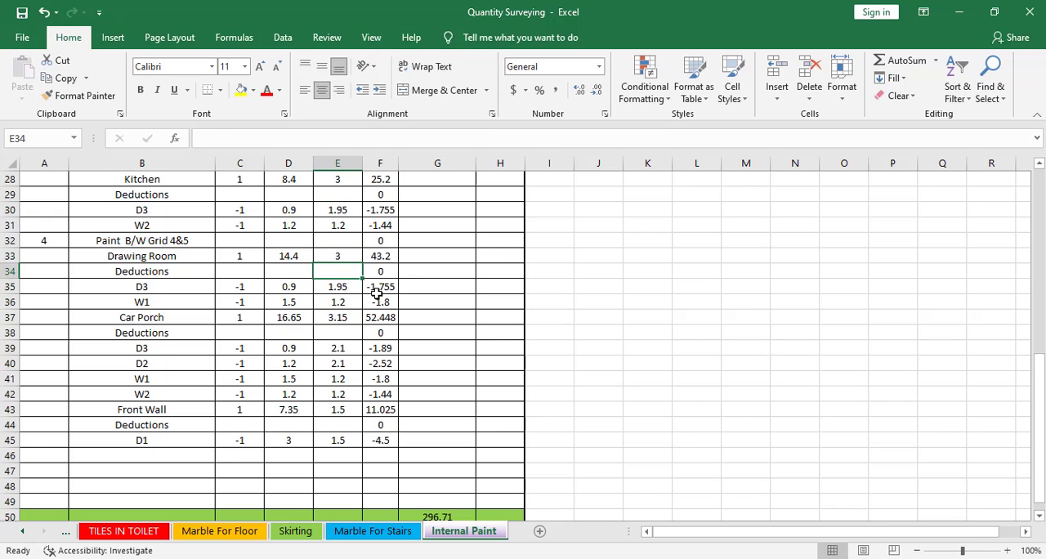
click(338, 255)
click(339, 291)
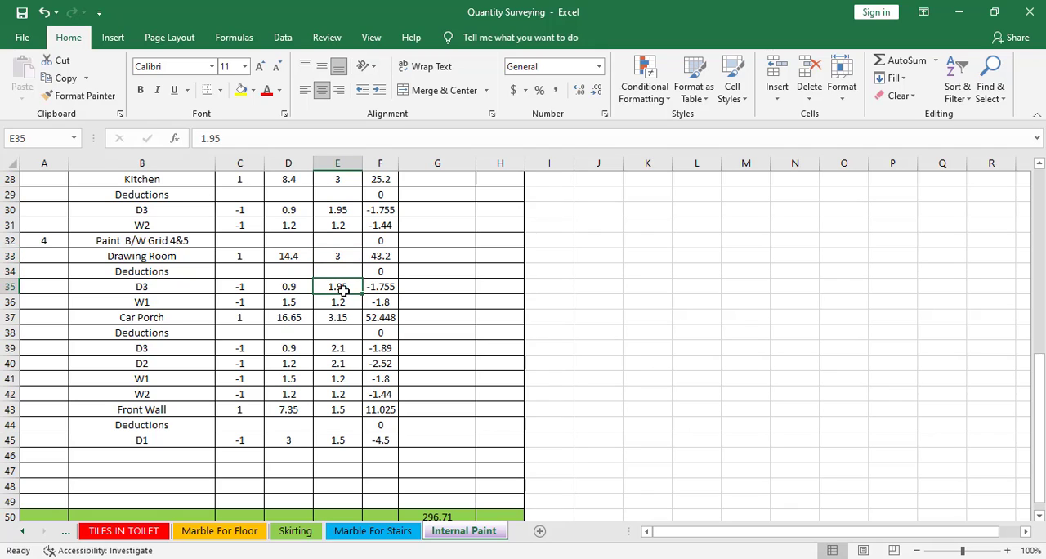
click(144, 304)
click(291, 302)
click(342, 301)
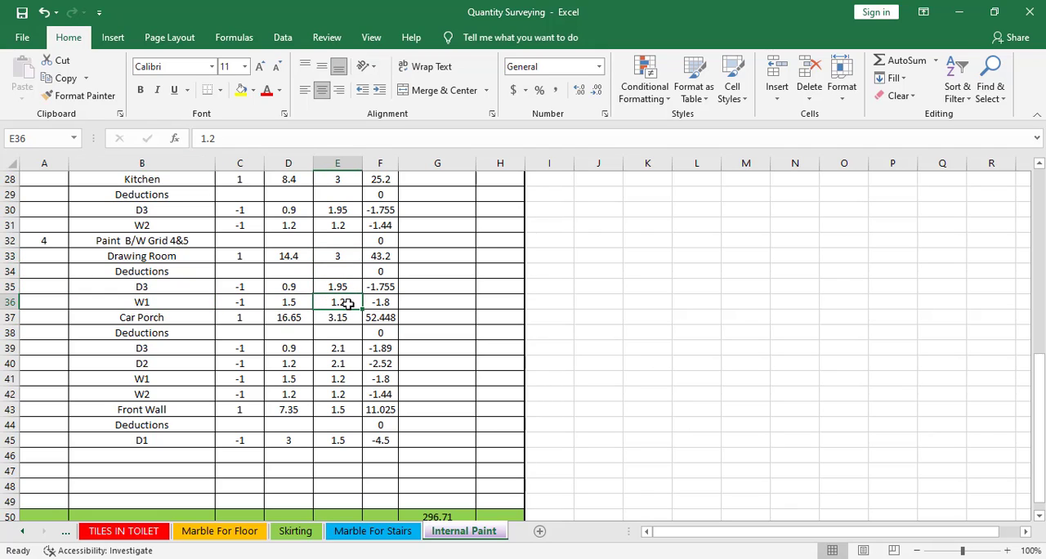
Insert a copy of the Paint B/W Grid 4&5 heading row directly above the Car Porch row
click(172, 322)
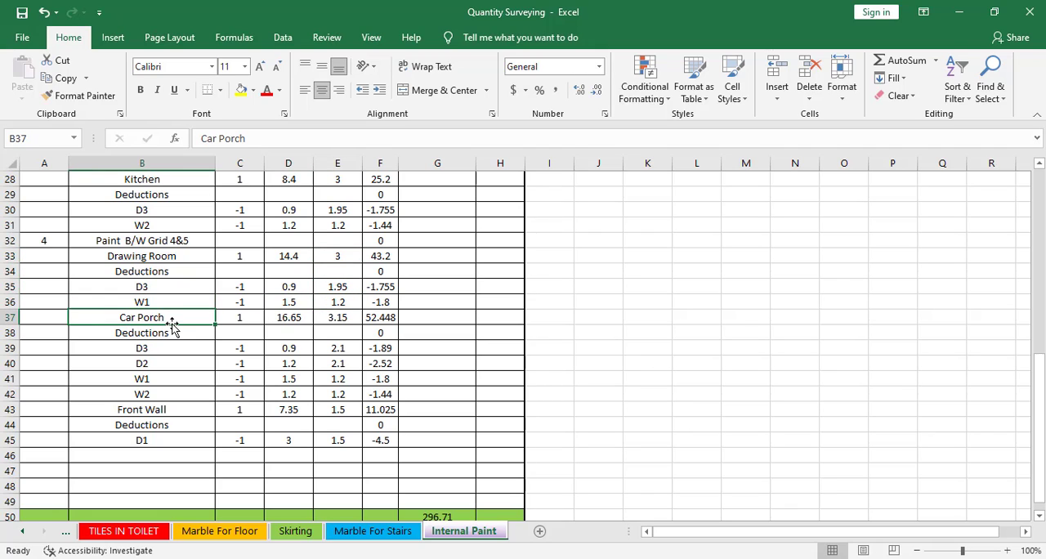
right_click(10, 317)
click(129, 242)
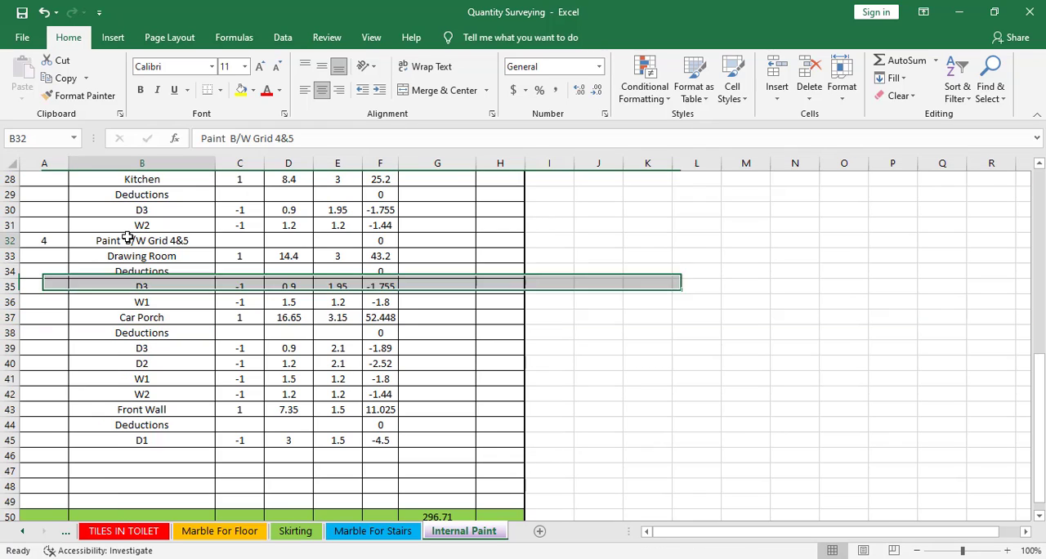
right_click(11, 240)
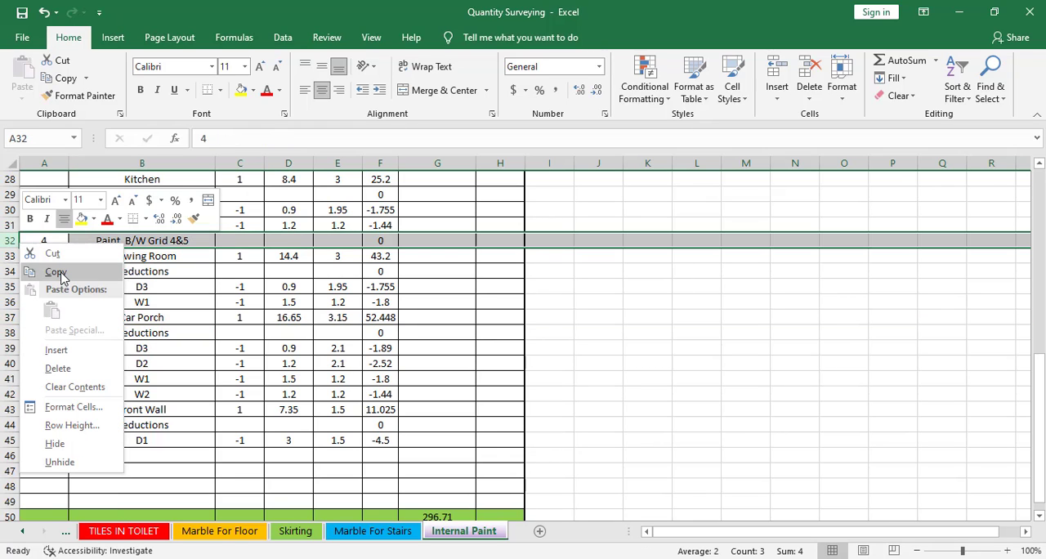
click(58, 269)
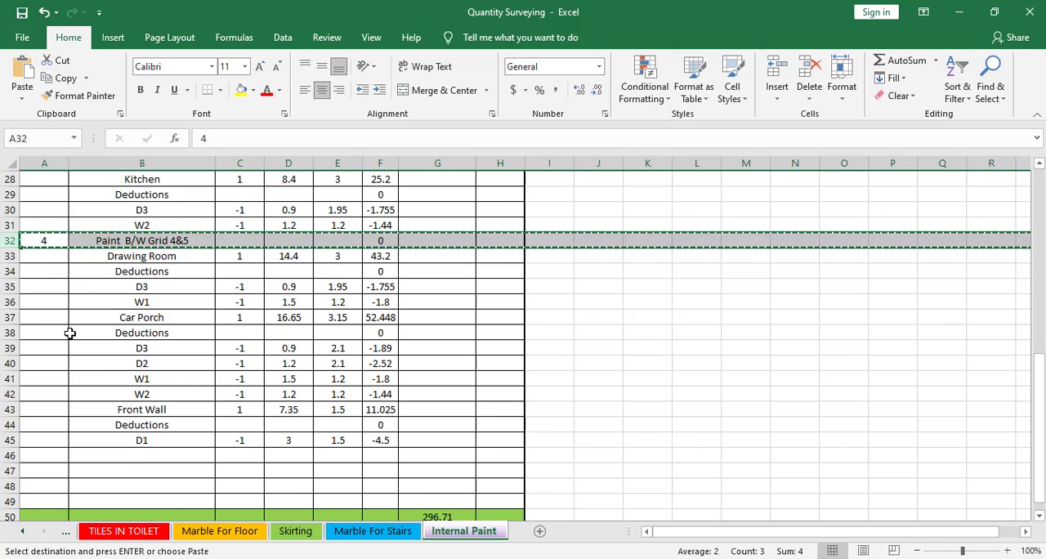
right_click(17, 317)
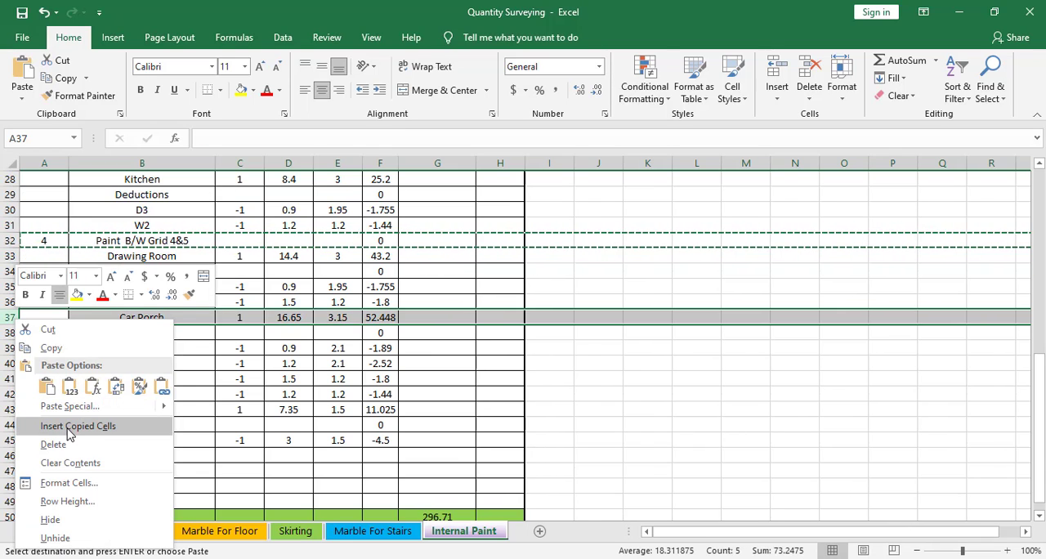
click(77, 426)
Rename the inserted heading in B37 to "Weather Sheild B/W Grid 4&5" and set its serial number to 5
click(155, 321)
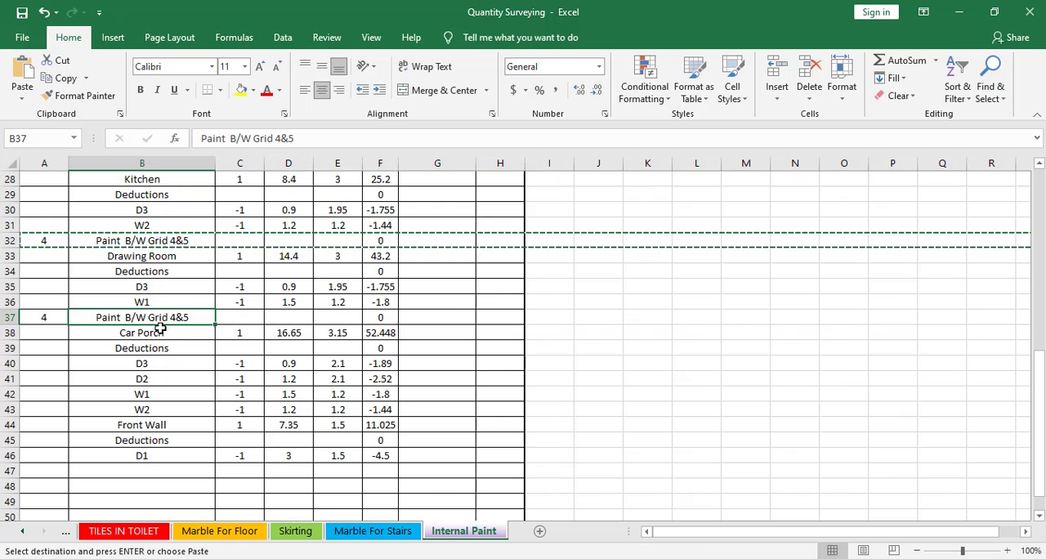
double_click(127, 317)
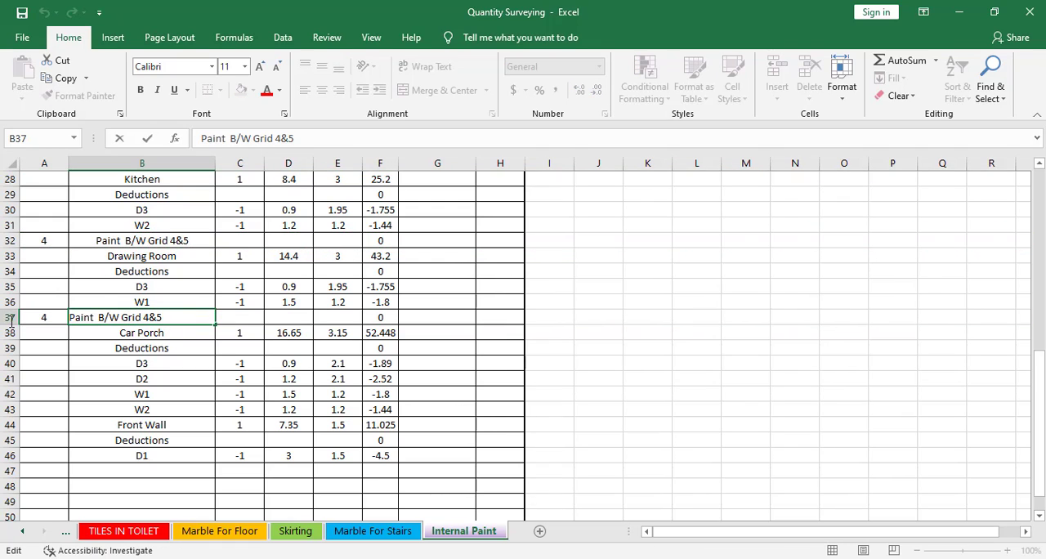
drag(95, 318, 6, 319)
text(Wea)
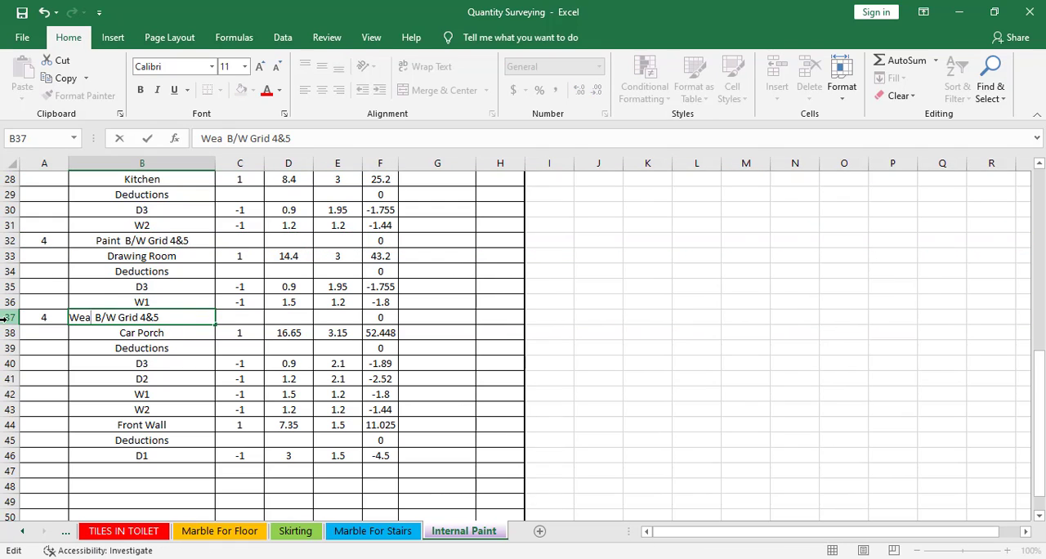
text(ther Sheil)
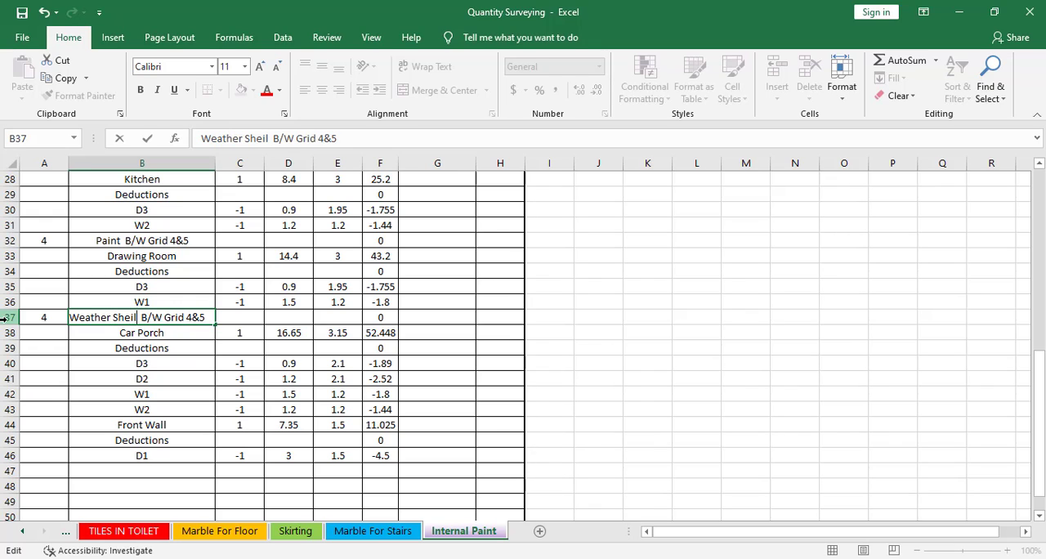
text(d)
click(45, 323)
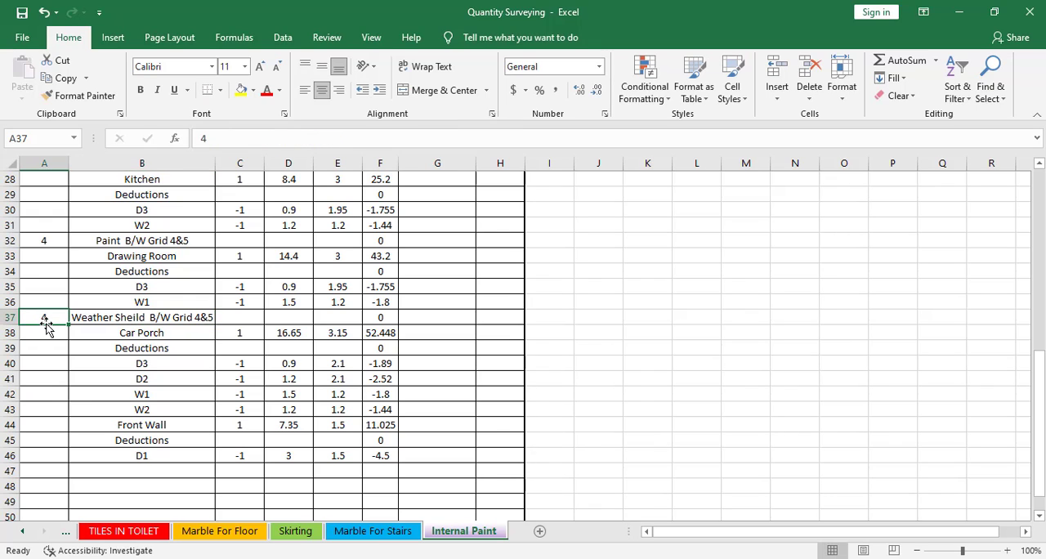
text(5)
click(93, 365)
Set the Car Porch height in E38 to 3
click(115, 335)
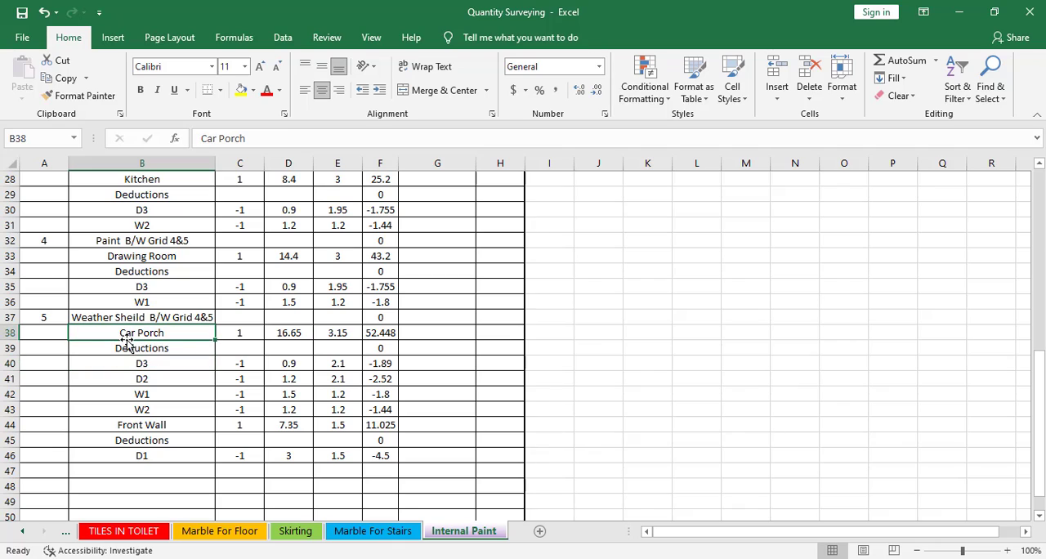
click(334, 334)
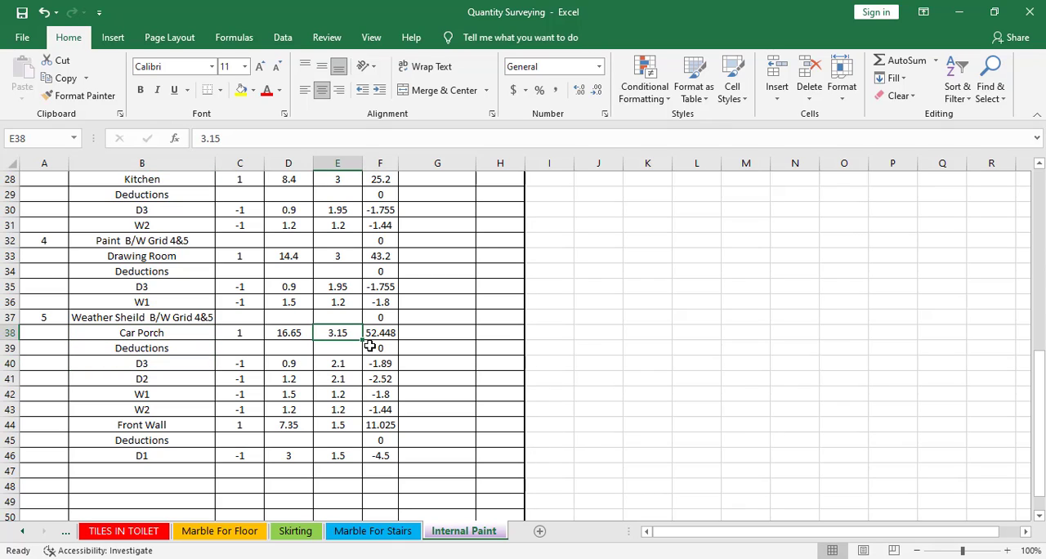
text(3)
Set the heights of the Car Porch's D3 and D2 door deductions to 1.95 each
click(345, 363)
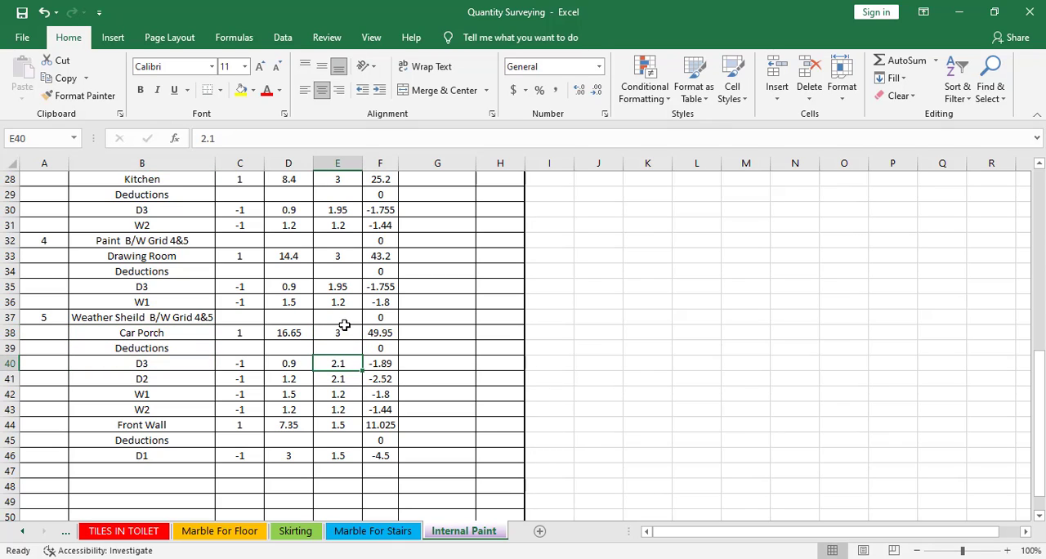
click(161, 360)
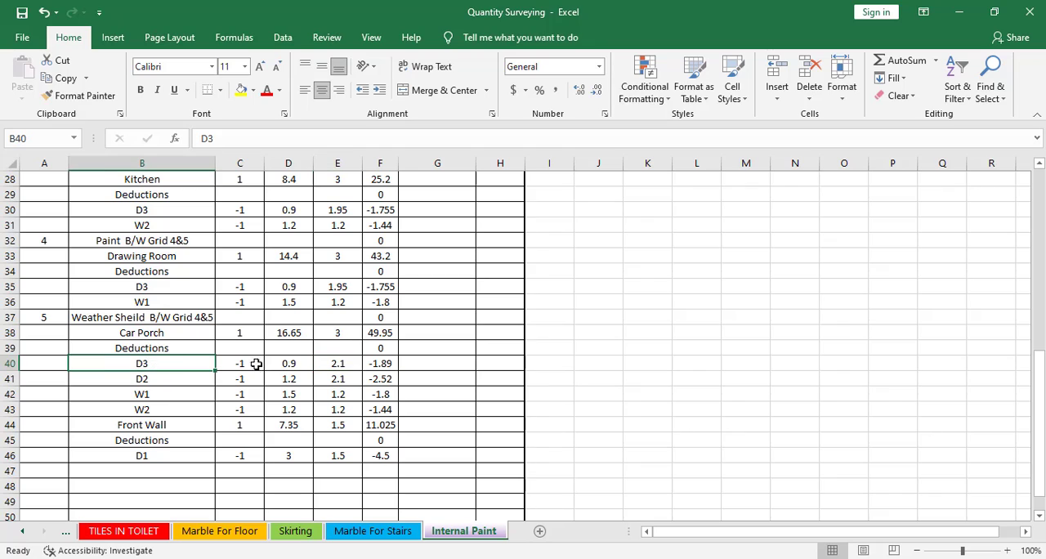
click(302, 361)
click(349, 365)
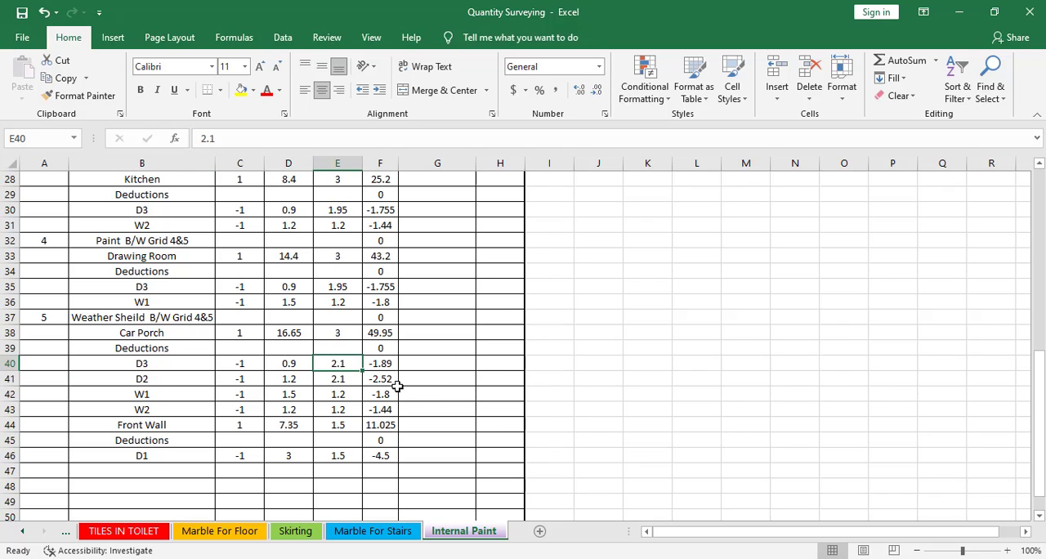
text(1.95)
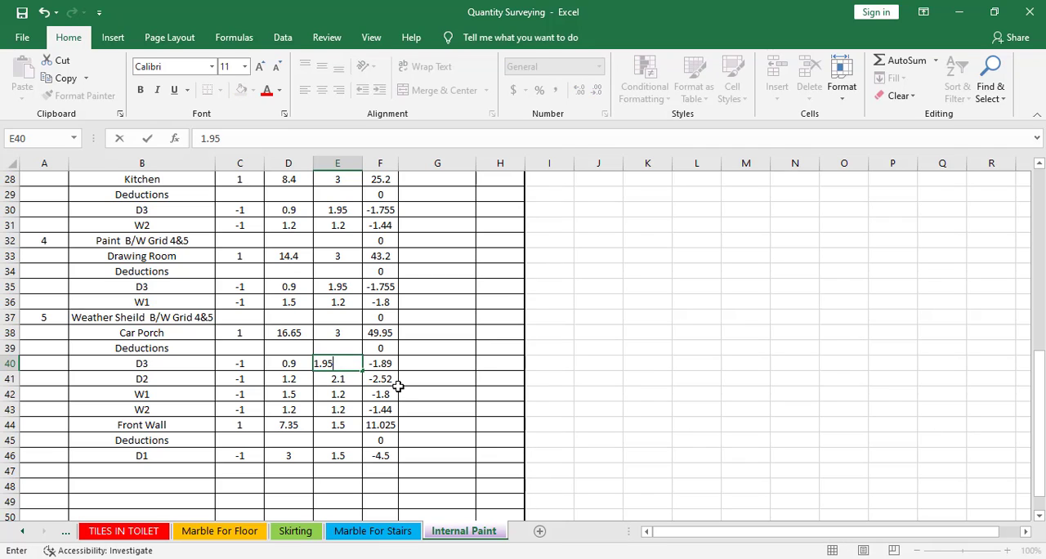
key(Return)
text(1.95)
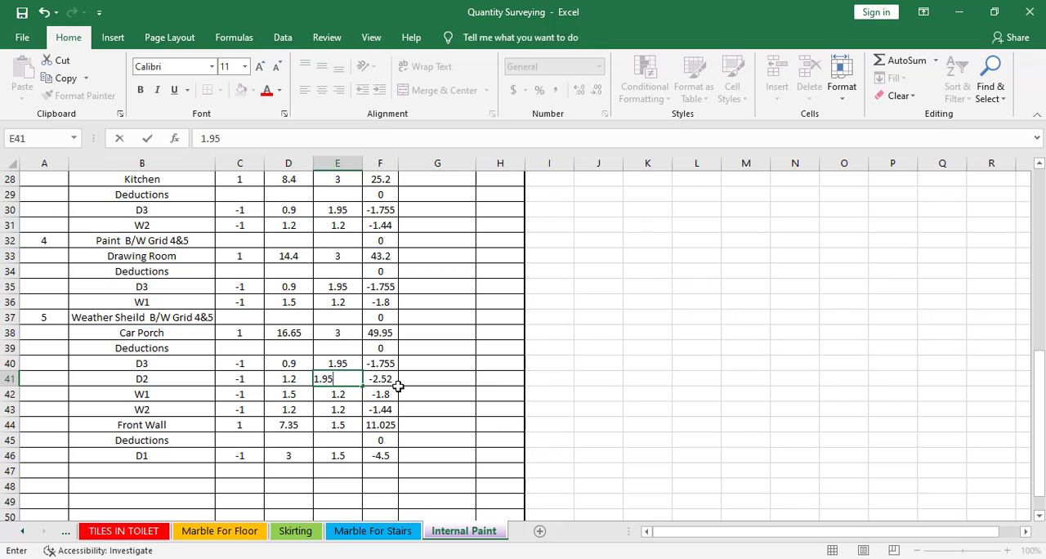
key(Return)
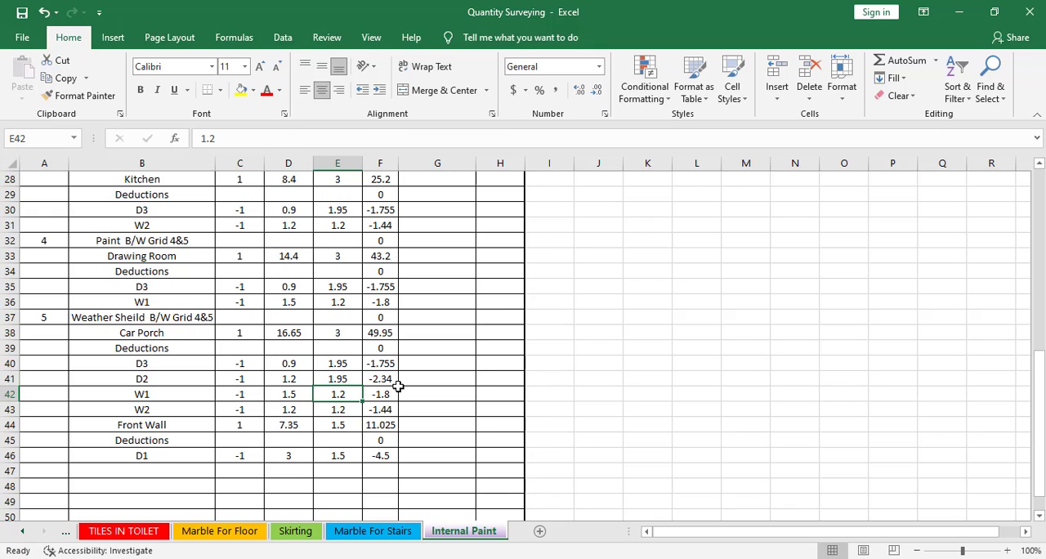
Check the remaining window and Front Wall heights and the range summed by the total quantity formula in G51
key(Return)
key(Return)
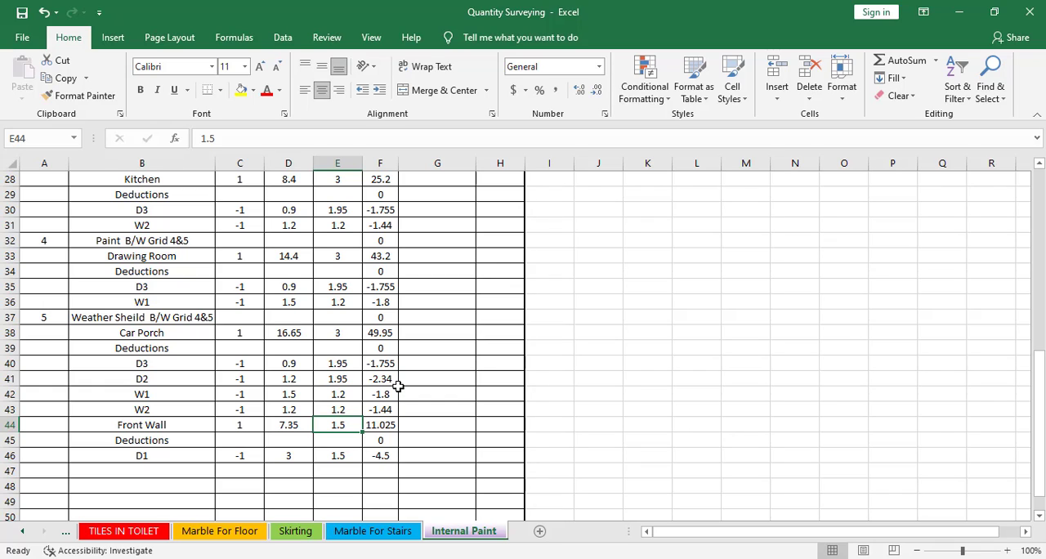
key(Return)
key(Return)
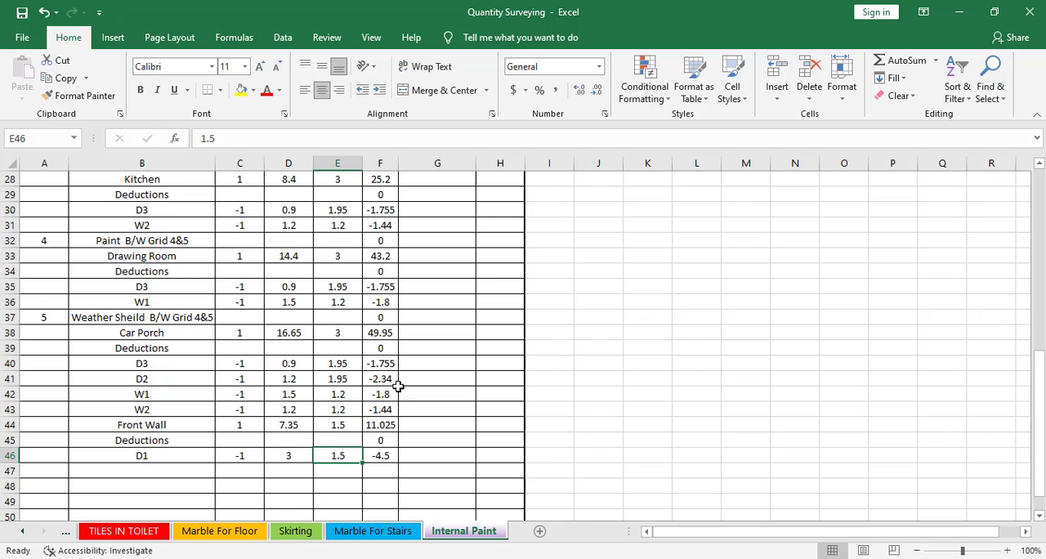
scroll(434, 414, down, 3)
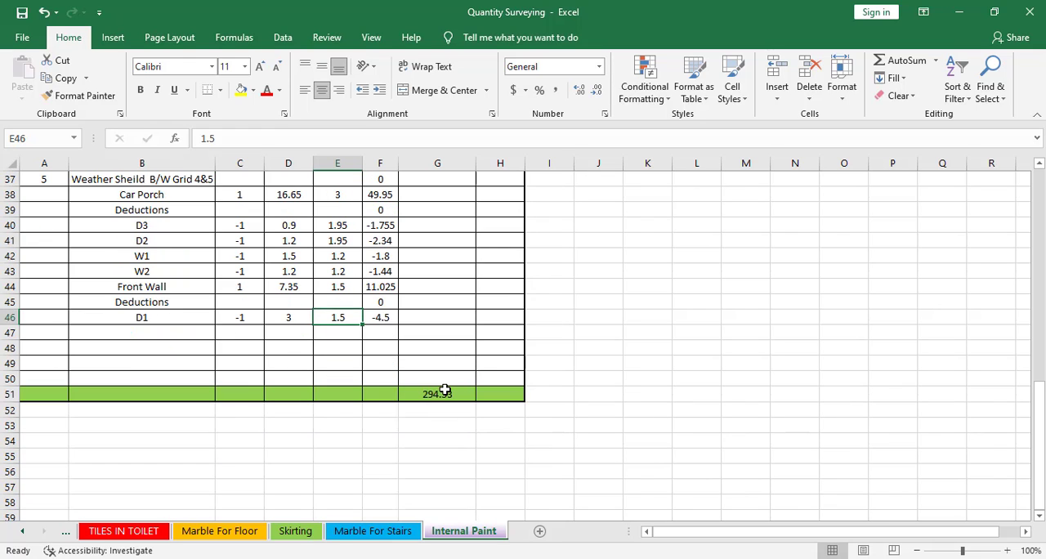
double_click(445, 392)
scroll(439, 308, up, 12)
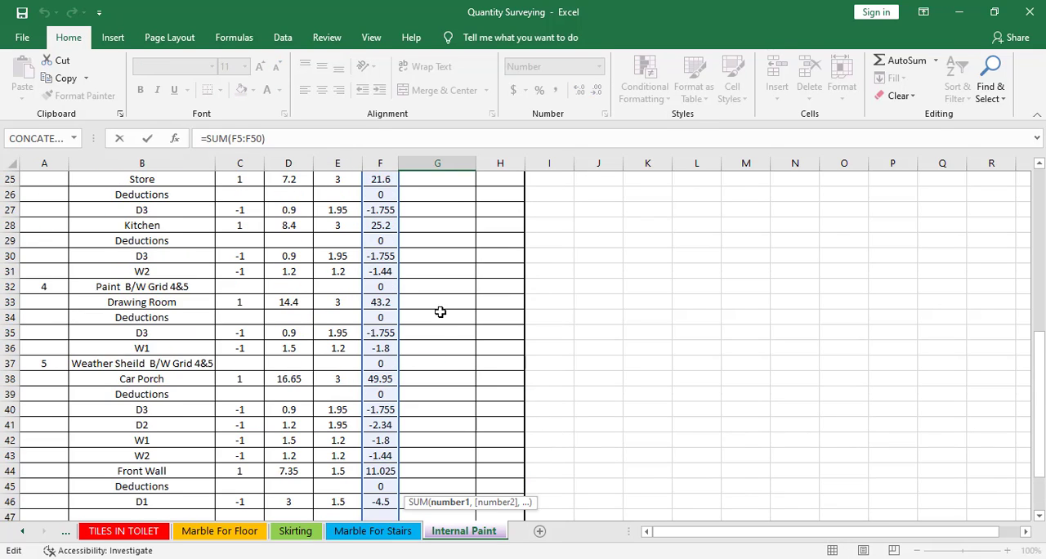
scroll(442, 330, down, 14)
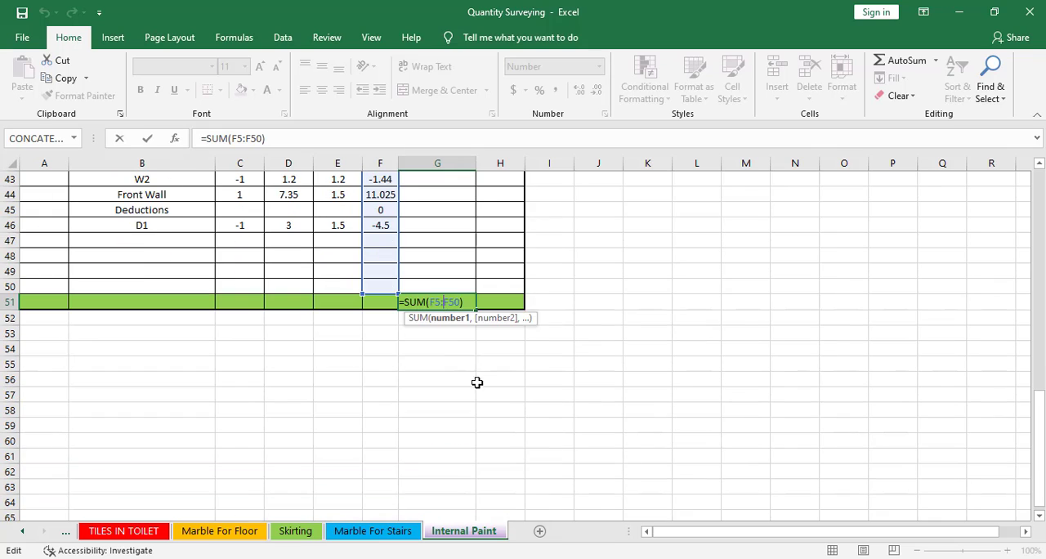
key(ctrl+Return)
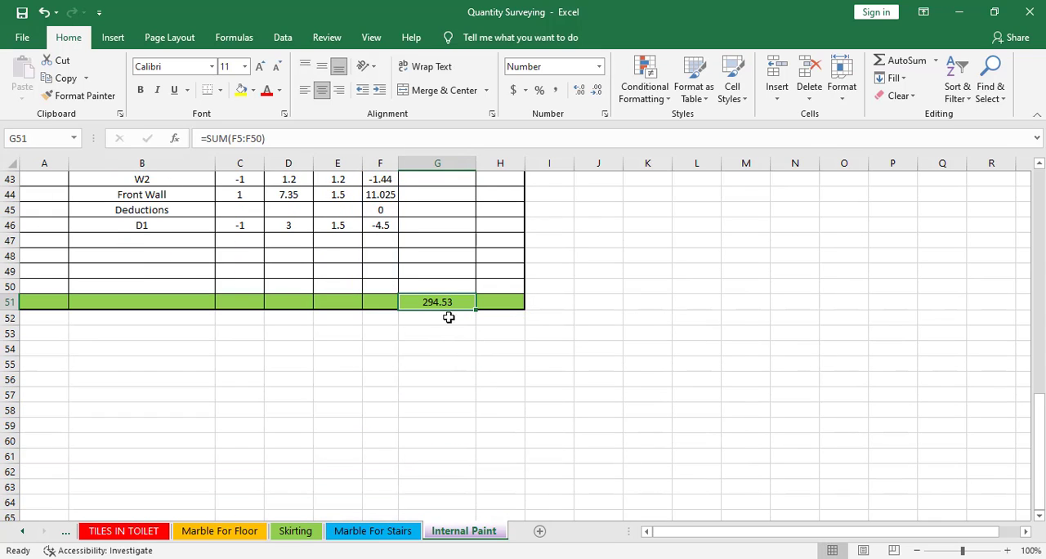
Review the completed Internal Paint measurement form from its header down to the total row
scroll(467, 379, up, 2)
scroll(467, 380, up, 12)
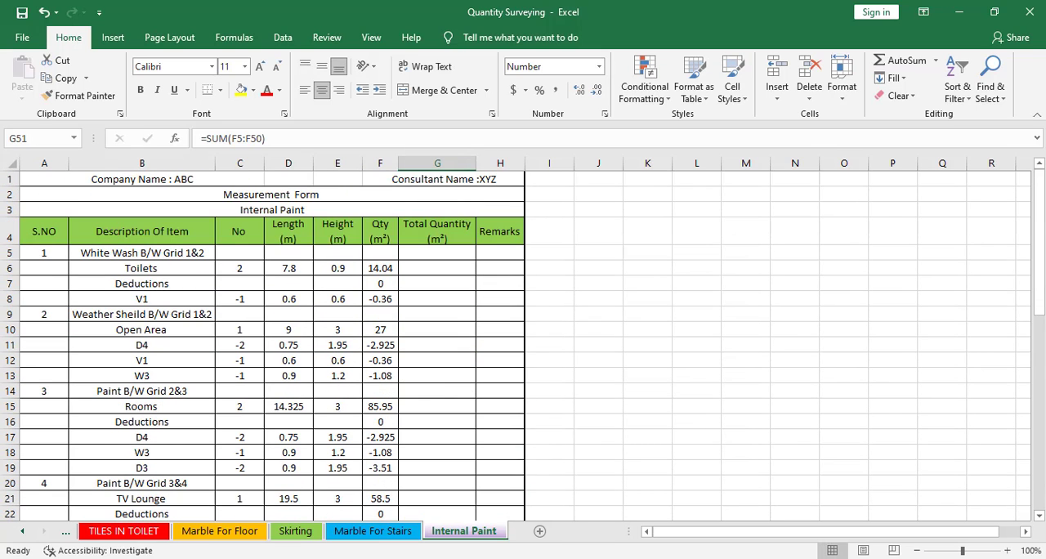
click(22, 36)
key(Escape)
scroll(429, 340, down, 15)
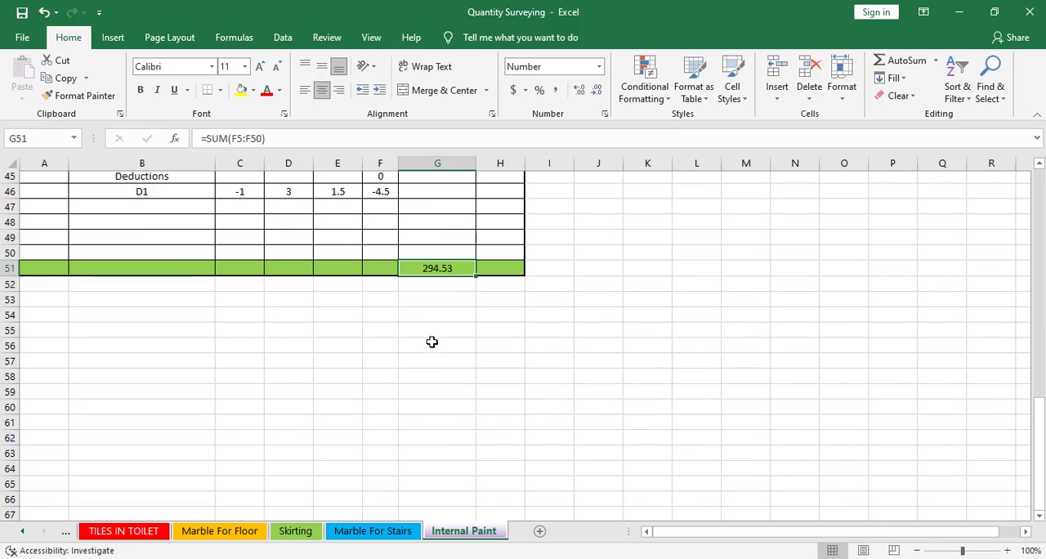
scroll(432, 341, up, 7)
scroll(431, 342, up, 8)
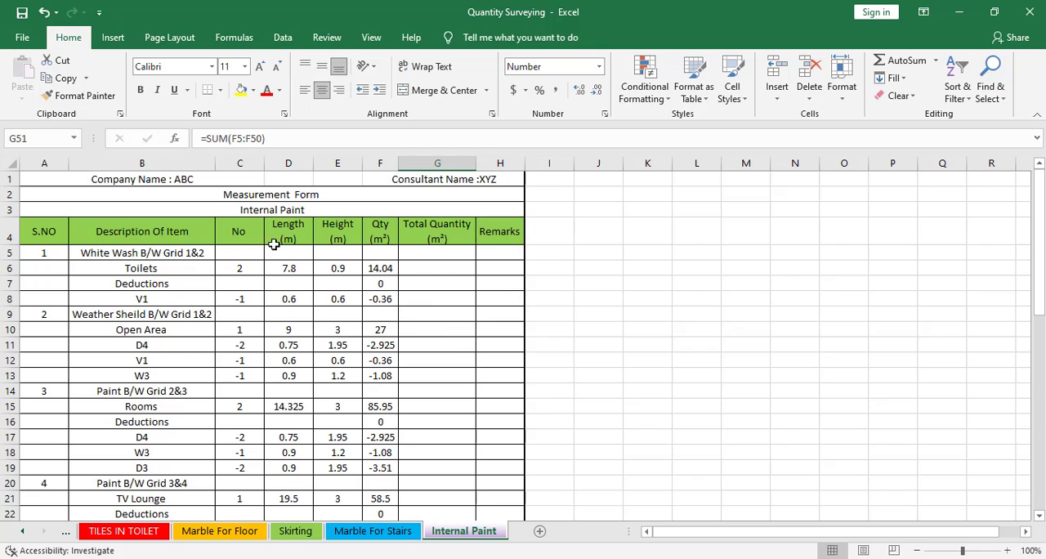